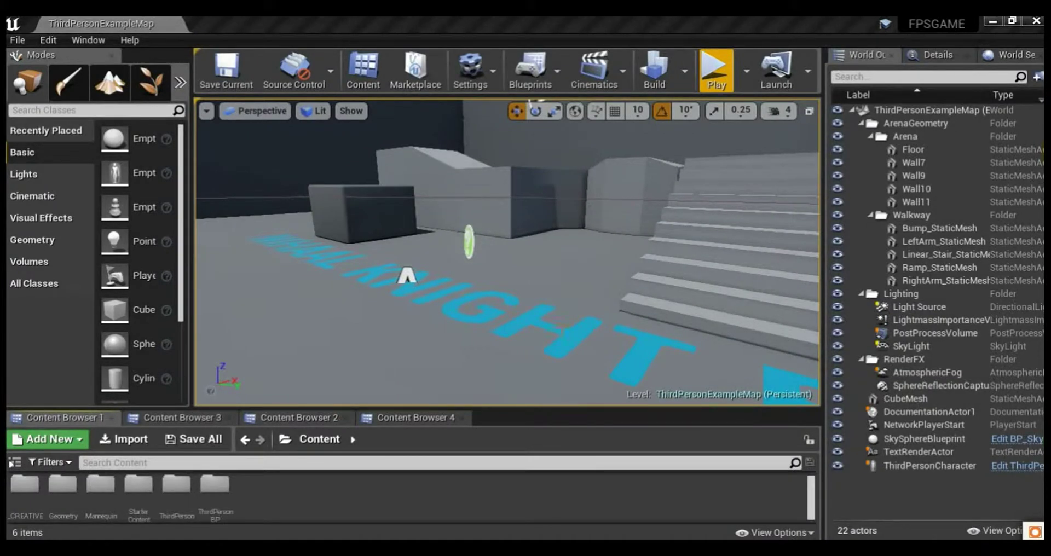
Step: Play the level, move around the blocks and staircase to test it, and stop the play session
{"action": "right_click_drag", "start_coordinate": [508, 252], "coordinate": [539, 260]}
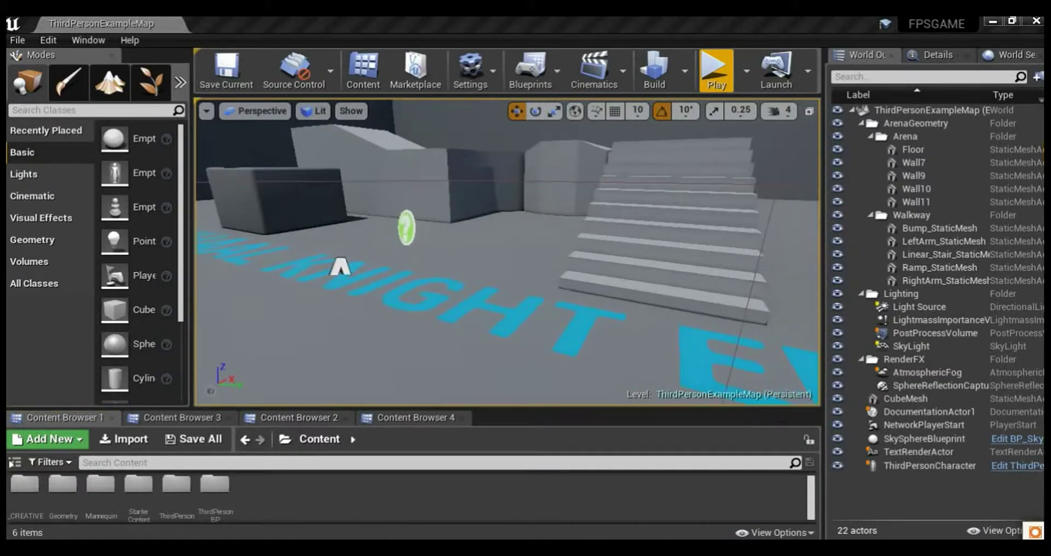
{"action": "left_click", "coordinate": [717, 77]}
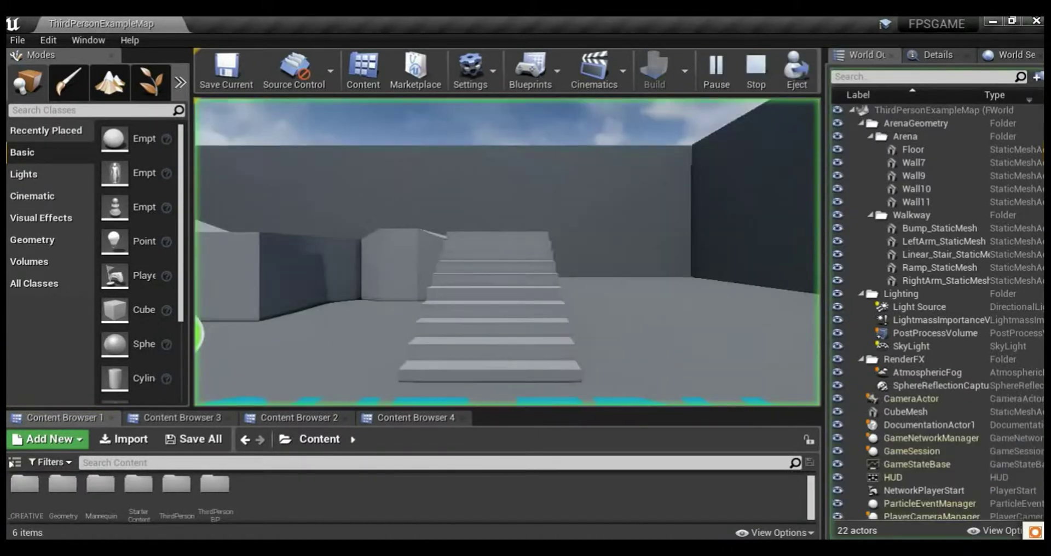
{"action": "key", "text": "s"}
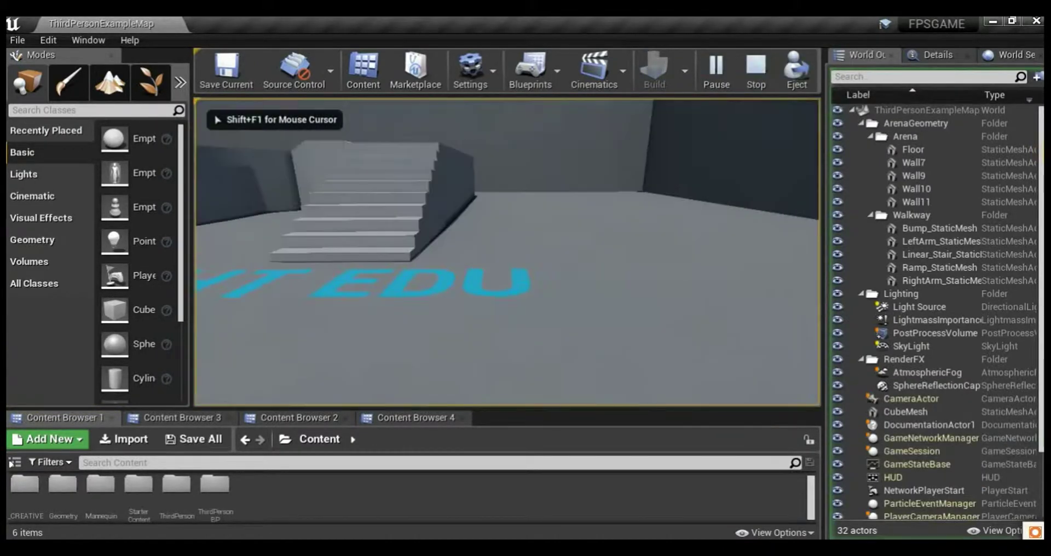
{"action": "key", "text": "w"}
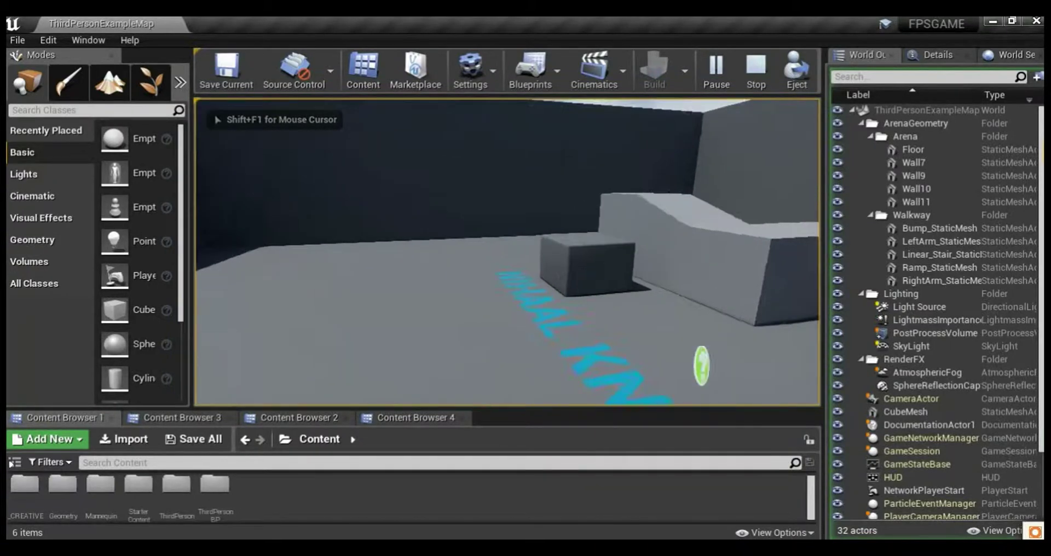
{"action": "key", "text": "w"}
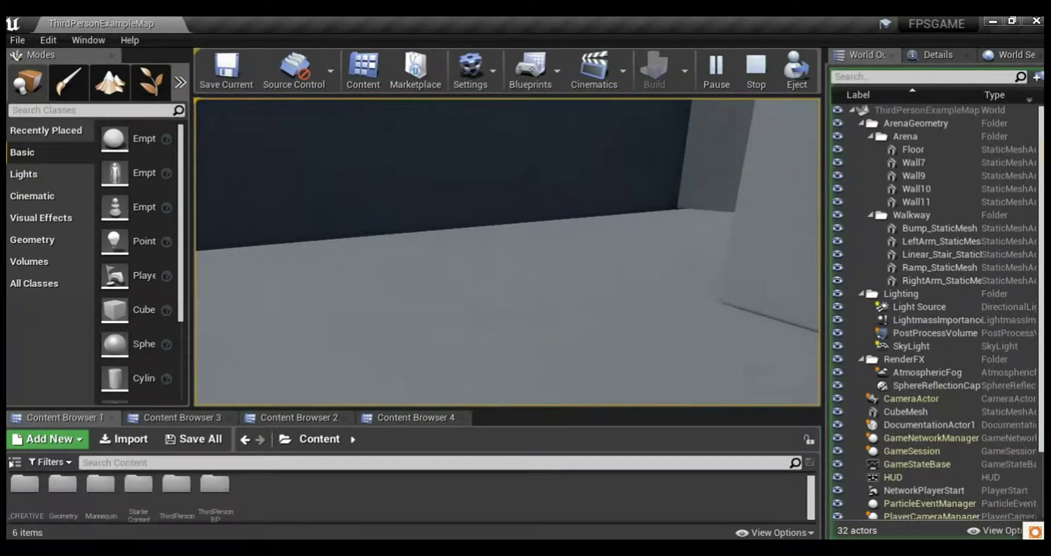
{"action": "key", "text": "w"}
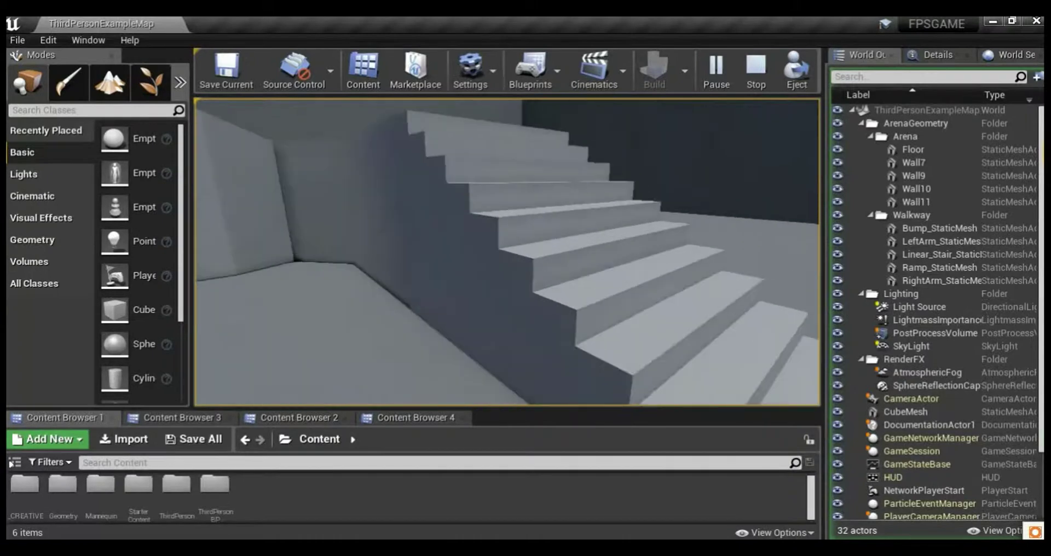
{"action": "key", "text": "Escape"}
Step: Examine the third-person character and its surroundings in the level from above and from the side
{"action": "right_click_drag", "start_coordinate": [513, 242], "coordinate": [506, 333]}
{"action": "key", "text": "s"}
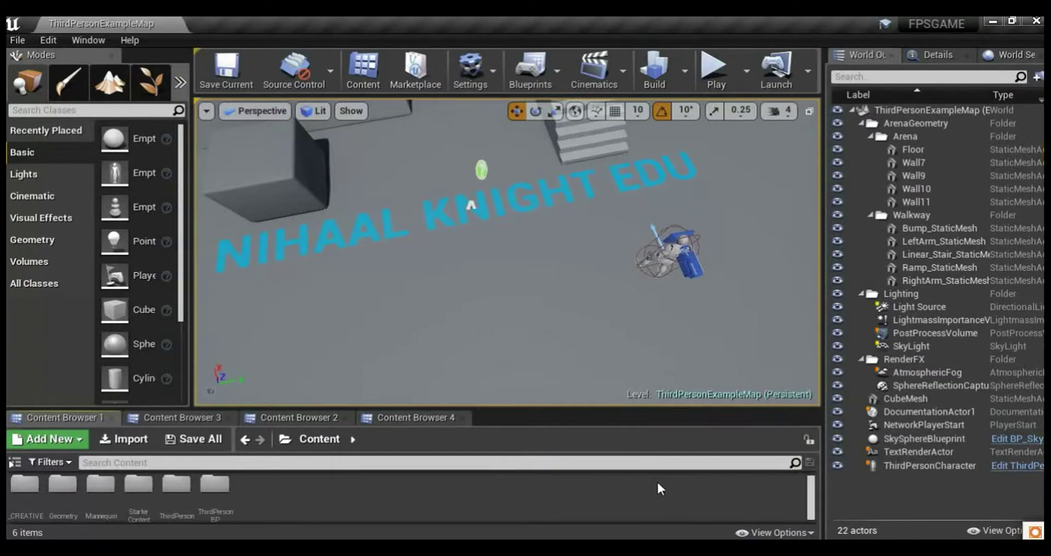
{"action": "key", "text": "d"}
{"action": "right_click_drag", "start_coordinate": [547, 263], "coordinate": [296, 142]}
{"action": "key", "text": "w"}
{"action": "key", "text": "s"}
{"action": "key", "text": "w"}
{"action": "key", "text": "s"}
{"action": "key", "text": "w"}
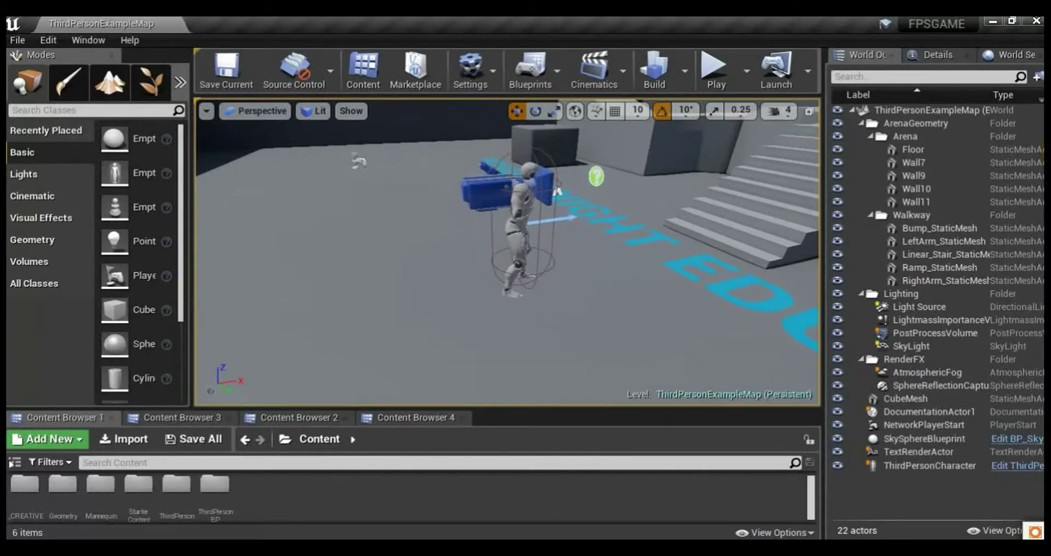
Step: Open the FPS_BLUEPRINT folder inside the _CREATIVE content folder
{"action": "double_click", "coordinate": [30, 495]}
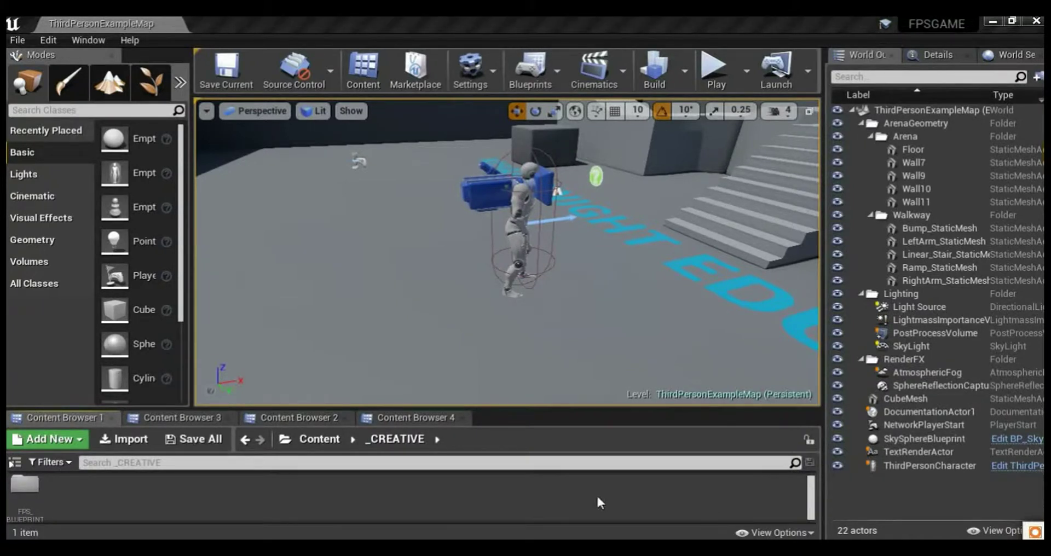
{"action": "right_click", "coordinate": [74, 498]}
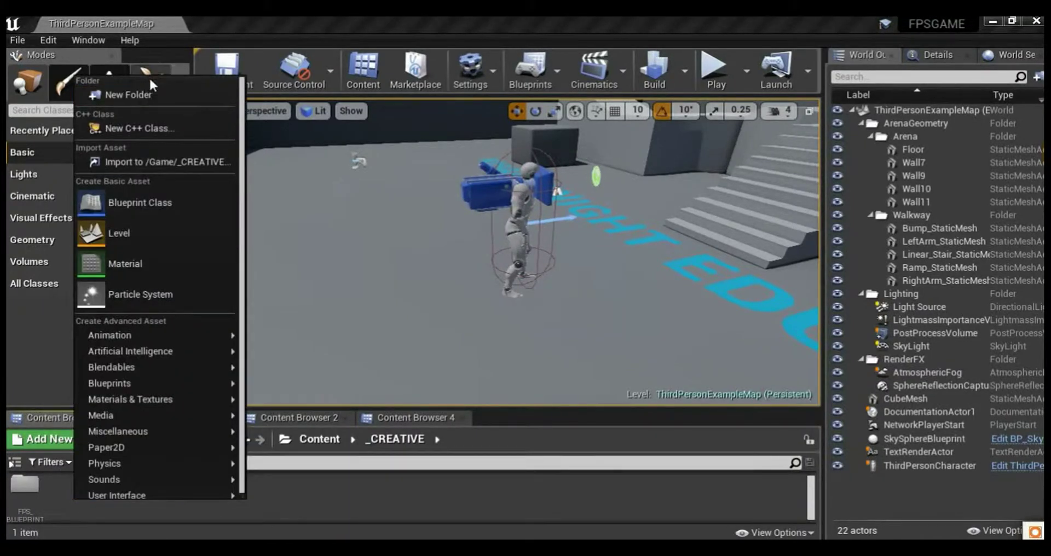
{"action": "left_click", "coordinate": [344, 518]}
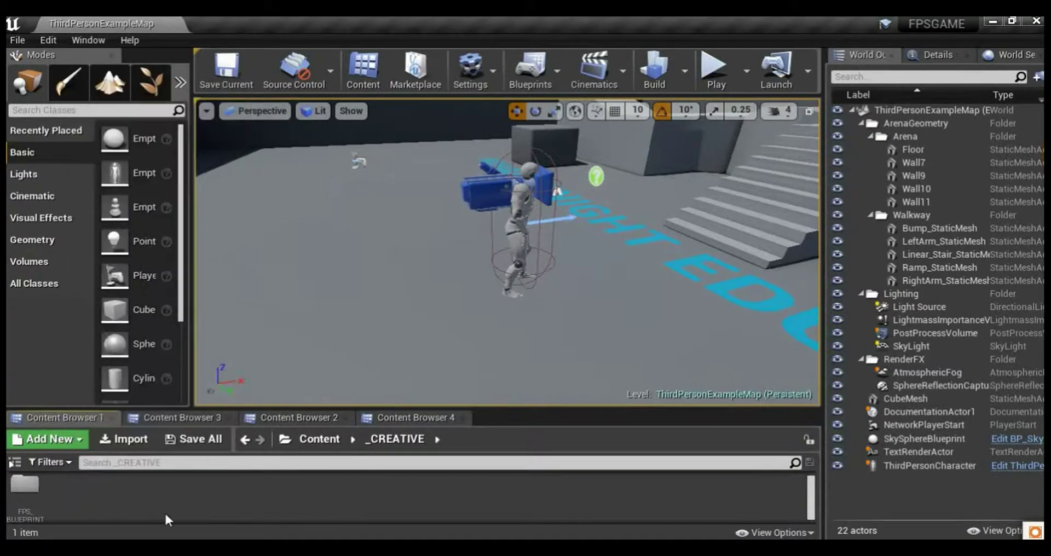
{"action": "double_click", "coordinate": [24, 503]}
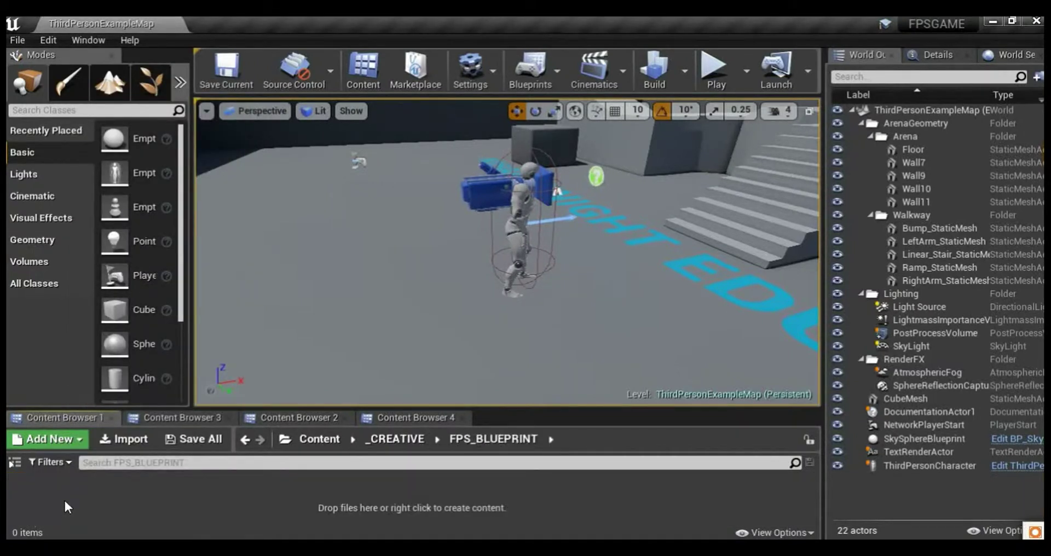
Step: Create a Widget Blueprint named FPS_HUD in the FPS_BLUEPRINT folder and open it for editing
{"action": "right_click", "coordinate": [102, 507]}
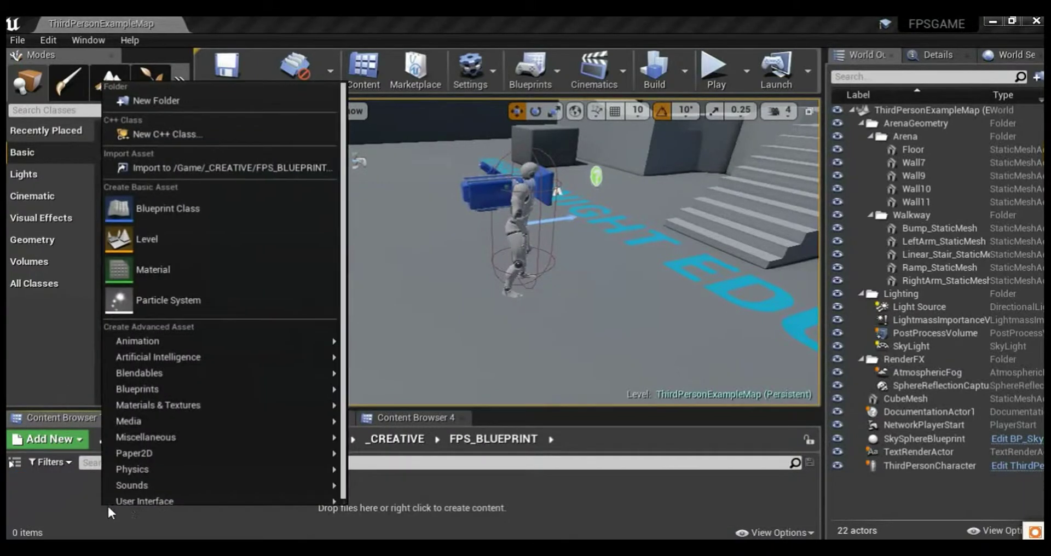
{"action": "mouse_move", "coordinate": [146, 502]}
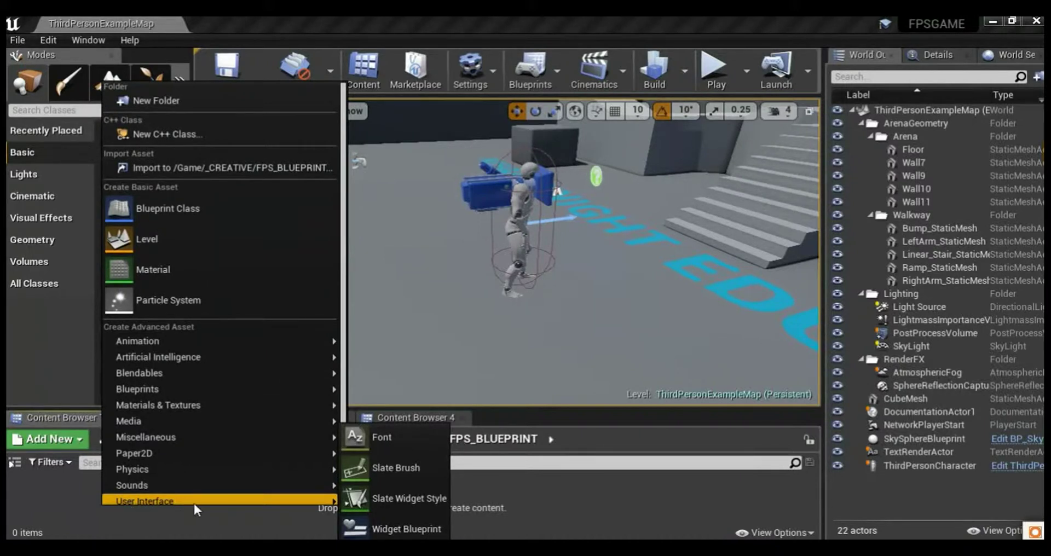
{"action": "left_click", "coordinate": [385, 527]}
{"action": "type", "text": "F"}
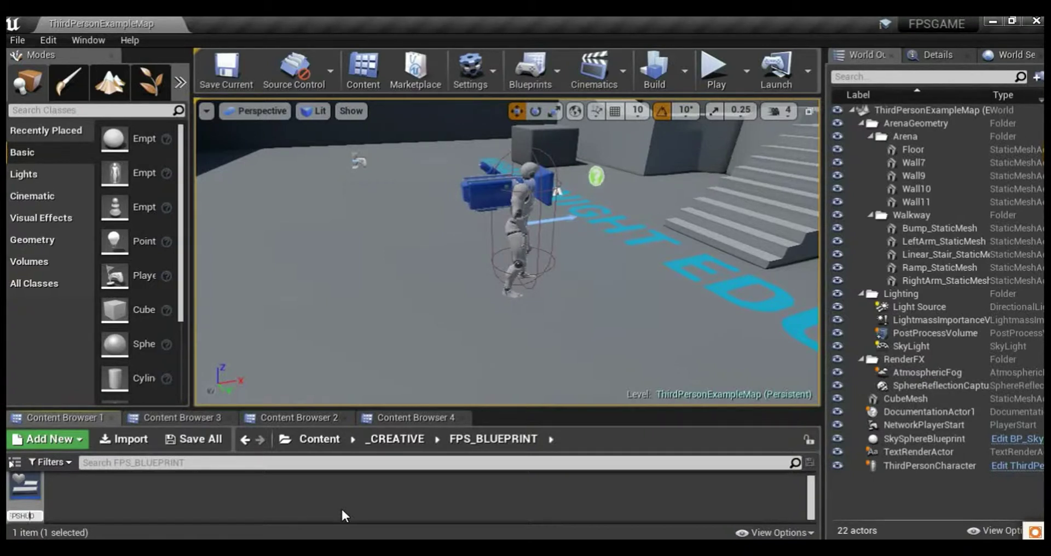
{"action": "type", "text": "PS_HUD"}
{"action": "key", "text": "Return"}
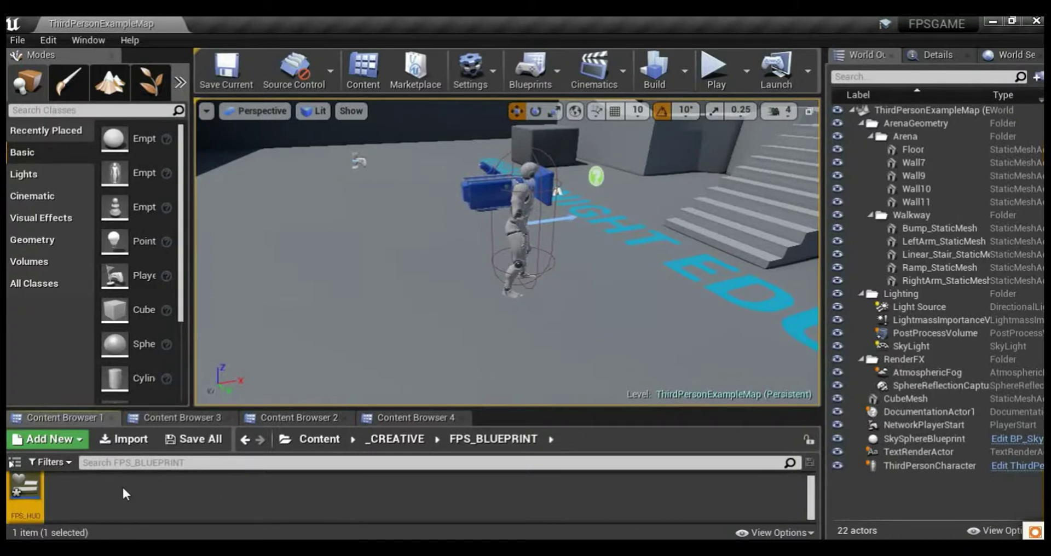
{"action": "key", "text": "Return"}
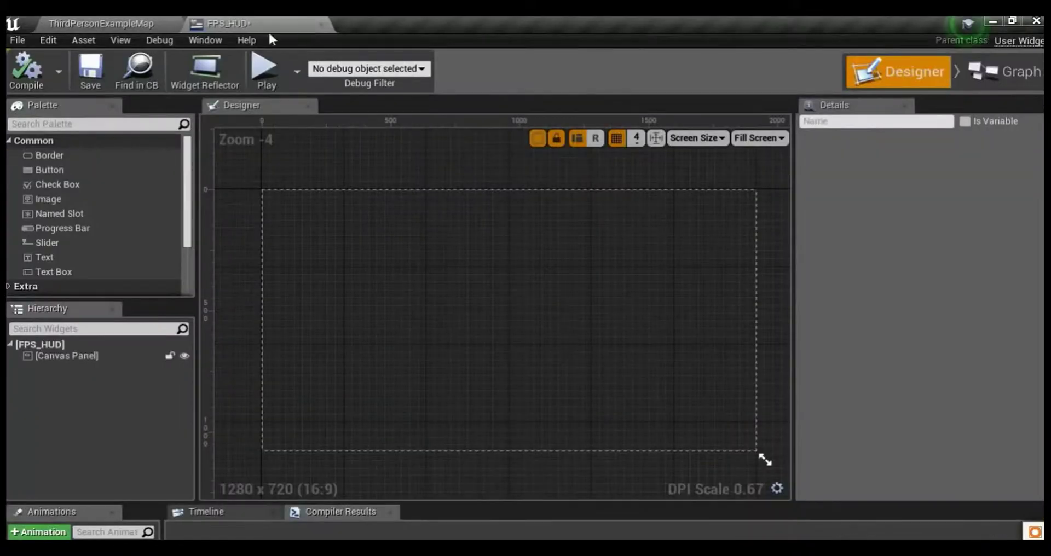
Step: Add two progress bars to the lower part of the canvas, one above the other, at about X 788, Y 848 and X 796, Y 948
{"action": "scroll", "coordinate": [445, 286], "scroll_direction": "down", "scroll_amount": 2}
{"action": "right_click_drag", "start_coordinate": [446, 288], "coordinate": [432, 255]}
{"action": "scroll", "coordinate": [429, 255], "scroll_direction": "up", "scroll_amount": 1}
{"action": "right_click_drag", "start_coordinate": [354, 245], "coordinate": [357, 273]}
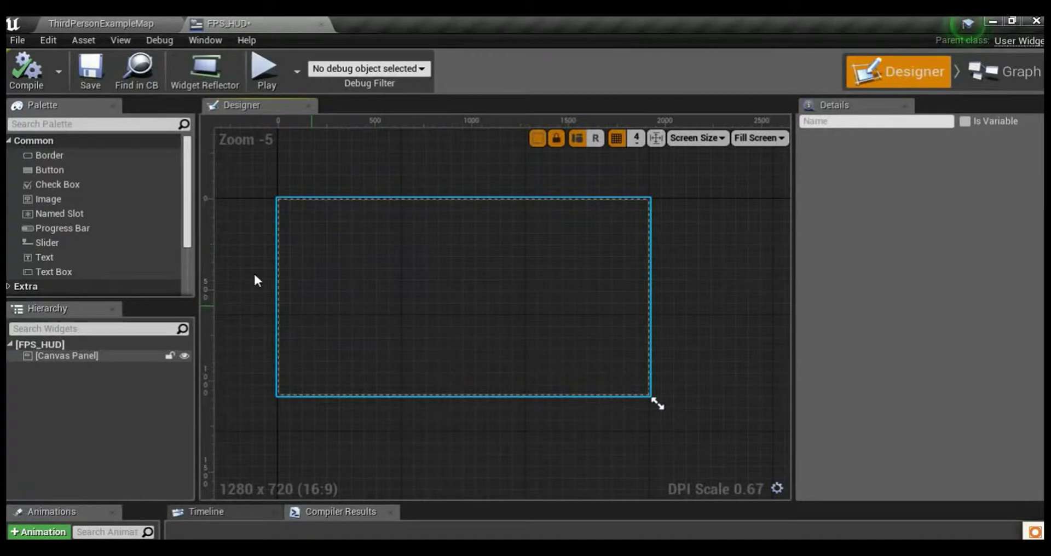
{"action": "left_click_drag", "start_coordinate": [51, 230], "coordinate": [438, 372]}
{"action": "scroll", "coordinate": [408, 366], "scroll_direction": "up", "scroll_amount": 2}
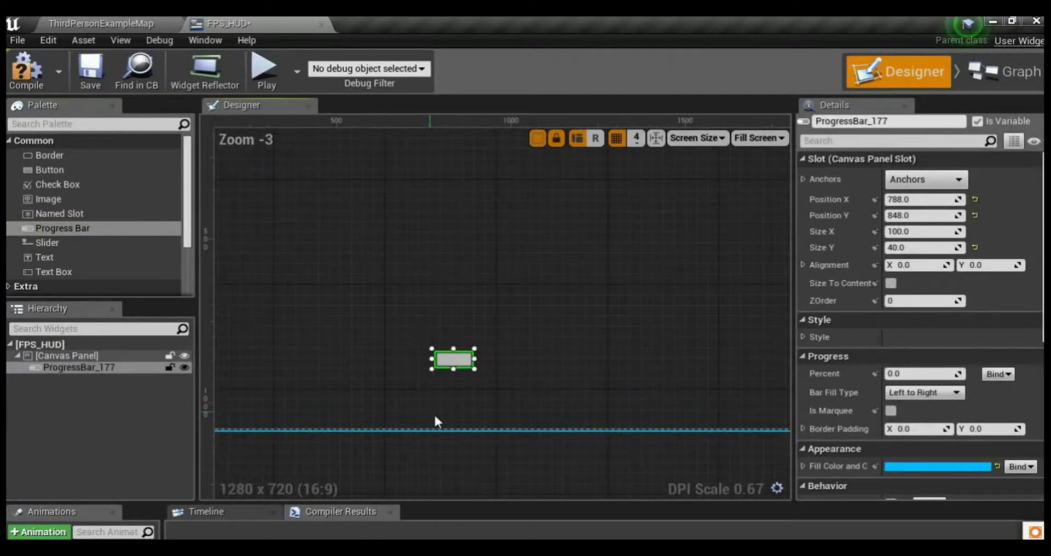
{"action": "left_click", "coordinate": [52, 214]}
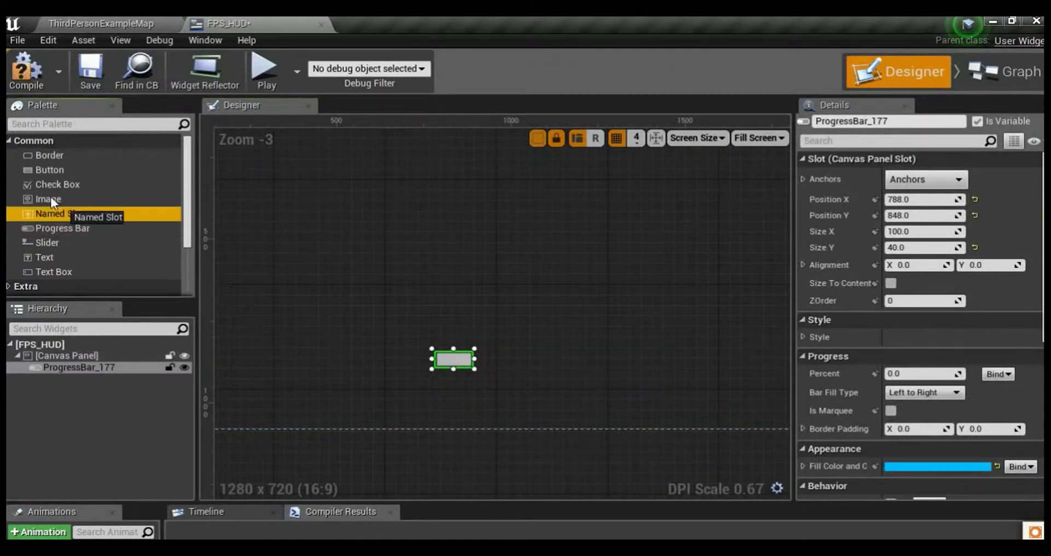
{"action": "left_click_drag", "start_coordinate": [55, 228], "coordinate": [418, 362]}
Step: Rename the upper progress bar as Armor and the lower one as Health
{"action": "left_click", "coordinate": [445, 346]}
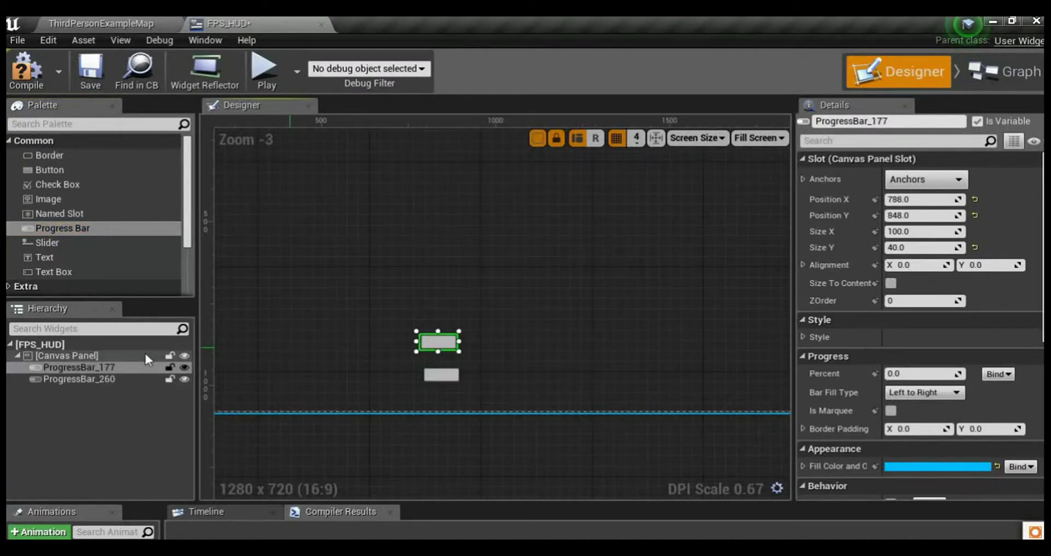
{"action": "left_click", "coordinate": [97, 368]}
{"action": "left_click", "coordinate": [96, 369]}
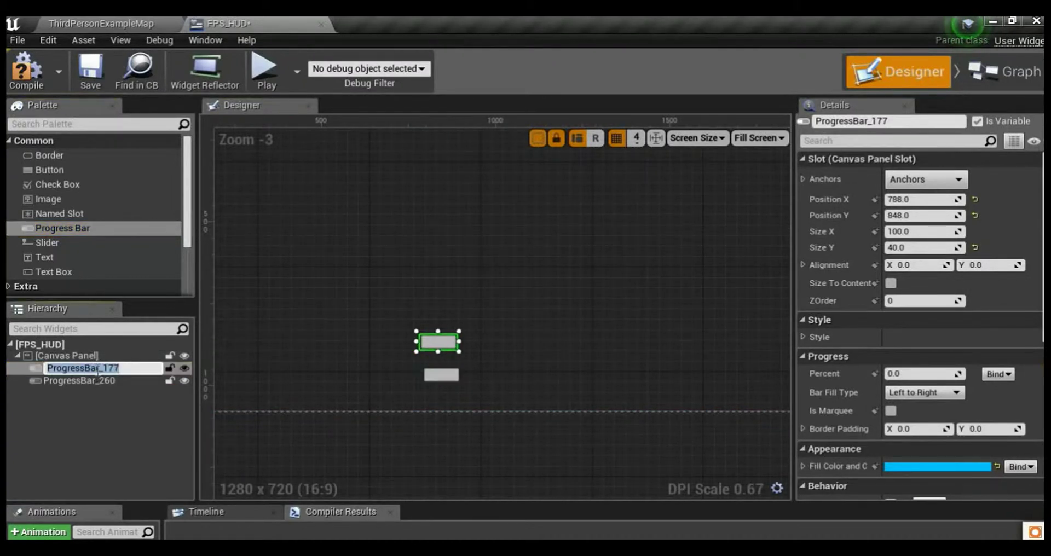
{"action": "type", "text": "ARMOR"}
{"action": "key", "text": "Return"}
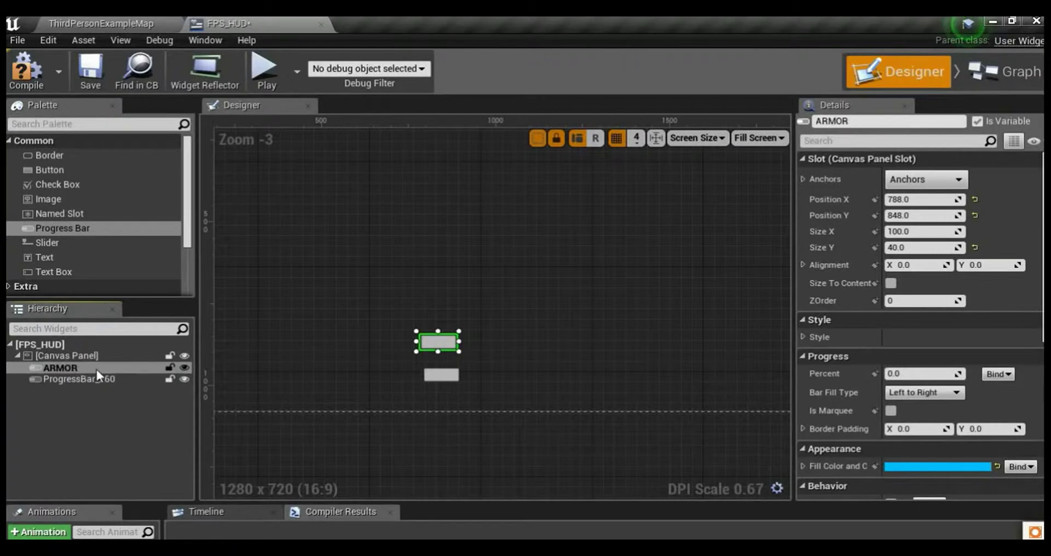
{"action": "left_click", "coordinate": [91, 379]}
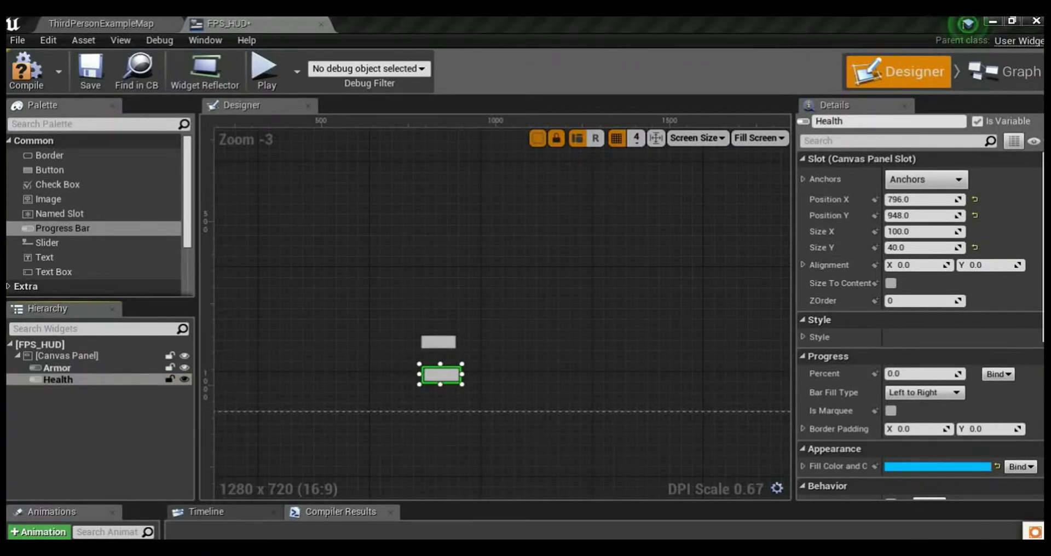
Step: Widen the Armor bar to about 783 units and center it horizontally near the canvas's lower edge
{"action": "right_click_drag", "start_coordinate": [623, 379], "coordinate": [584, 381]}
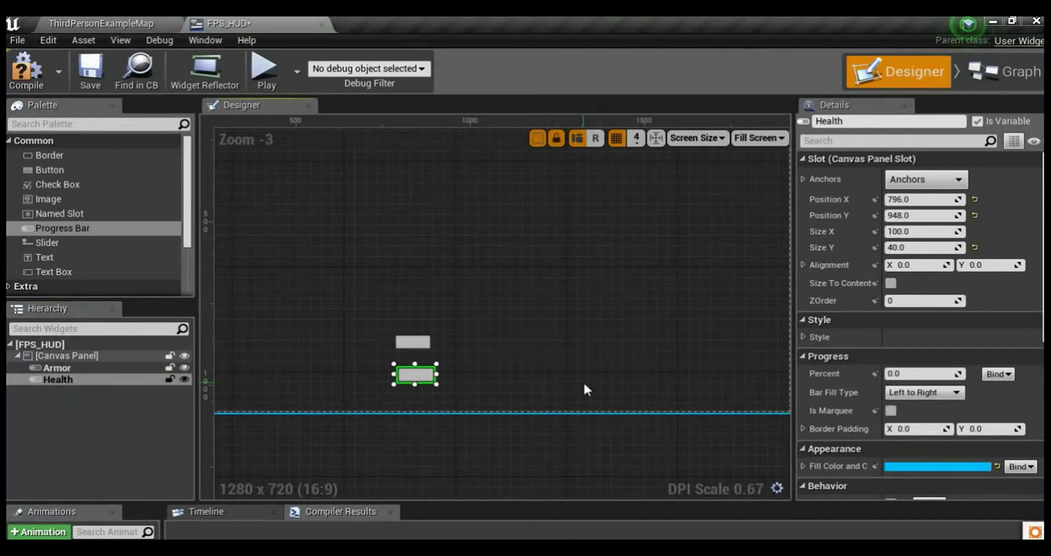
{"action": "left_click", "coordinate": [408, 343]}
{"action": "left_click_drag", "start_coordinate": [434, 343], "coordinate": [671, 350]}
{"action": "scroll", "coordinate": [594, 362], "scroll_direction": "down", "scroll_amount": 3}
{"action": "right_click_drag", "start_coordinate": [557, 367], "coordinate": [539, 360]}
{"action": "left_click", "coordinate": [548, 365]}
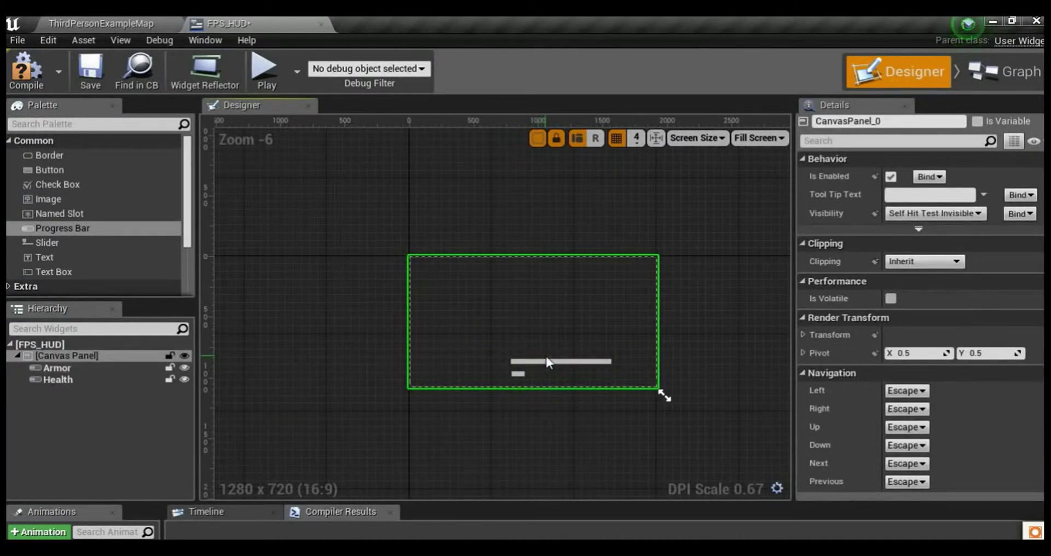
{"action": "left_click_drag", "start_coordinate": [547, 360], "coordinate": [523, 361]}
Step: Widen the Health bar to about 777 units and align it beneath the Armor bar at about X 568, Y 924
{"action": "left_click", "coordinate": [519, 377]}
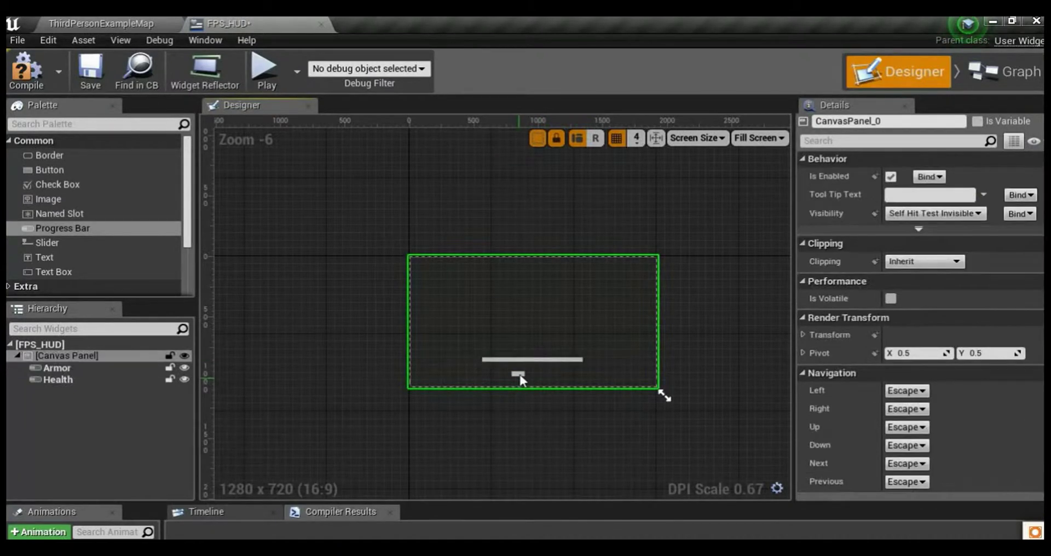
{"action": "left_click", "coordinate": [523, 375]}
{"action": "mouse_move", "coordinate": [527, 373]}
{"action": "left_mouse_down"}
{"action": "mouse_move", "coordinate": [585, 374]}
{"action": "mouse_move", "coordinate": [575, 374]}
{"action": "left_mouse_up"}
{"action": "left_click_drag", "start_coordinate": [507, 374], "coordinate": [482, 374]}
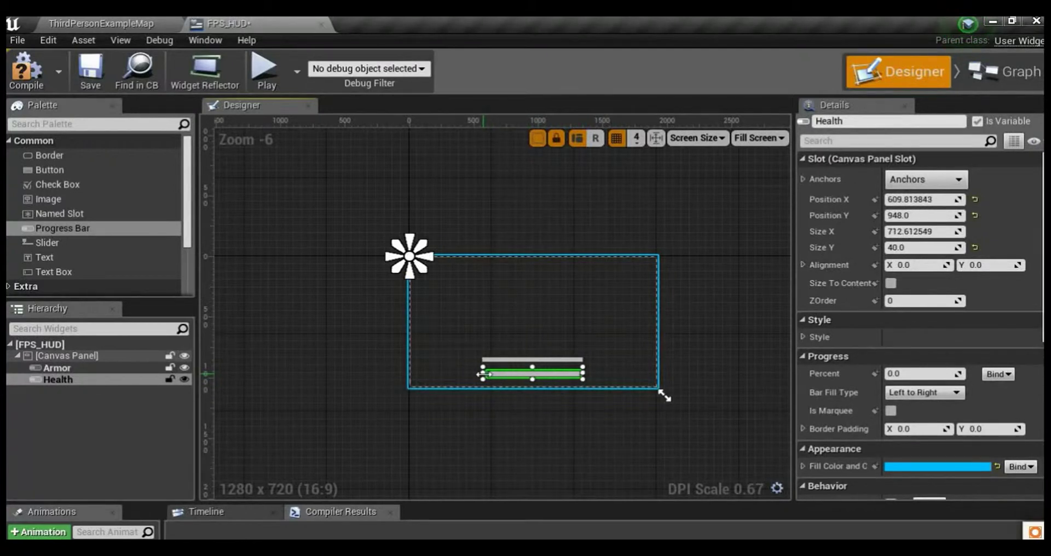
{"action": "scroll", "coordinate": [481, 375], "scroll_direction": "up", "scroll_amount": 4}
{"action": "mouse_move", "coordinate": [493, 412]}
{"action": "left_mouse_down"}
{"action": "mouse_move", "coordinate": [475, 399]}
{"action": "mouse_move", "coordinate": [644, 396]}
{"action": "left_mouse_up"}
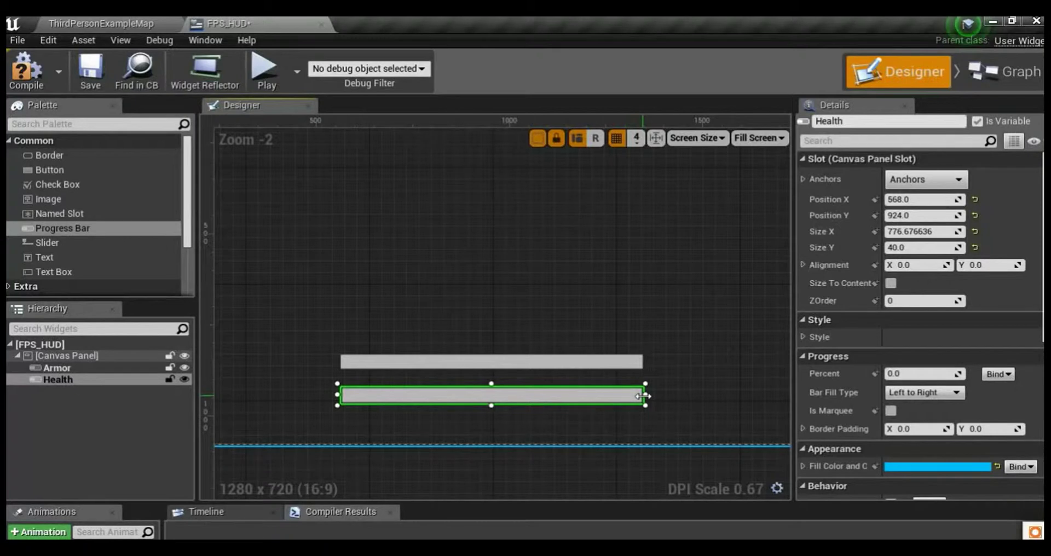
Step: Deselect the Health bar, then compile and save the FPS_HUD widget
{"action": "left_click", "coordinate": [490, 288]}
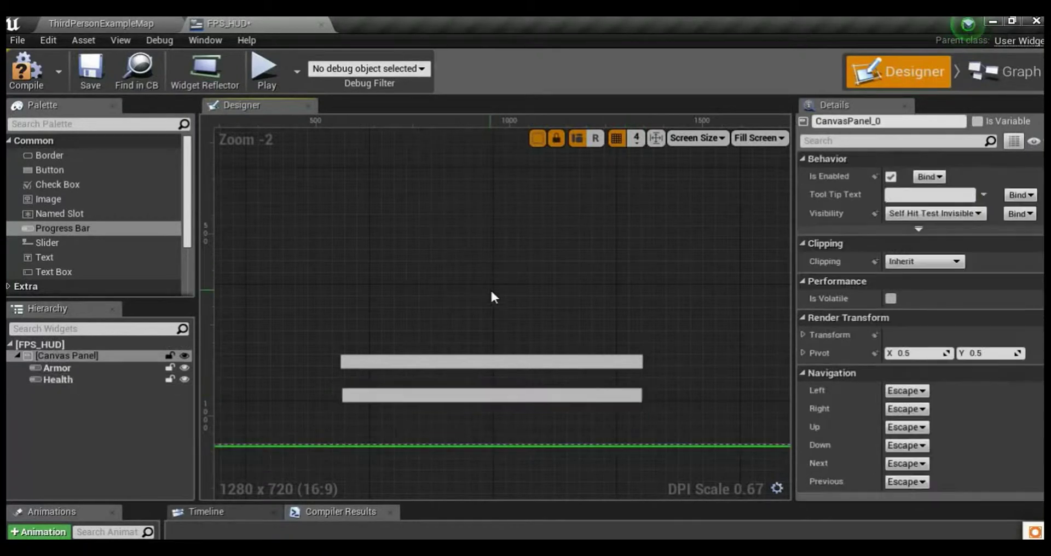
{"action": "left_click", "coordinate": [22, 73]}
{"action": "left_click", "coordinate": [101, 77]}
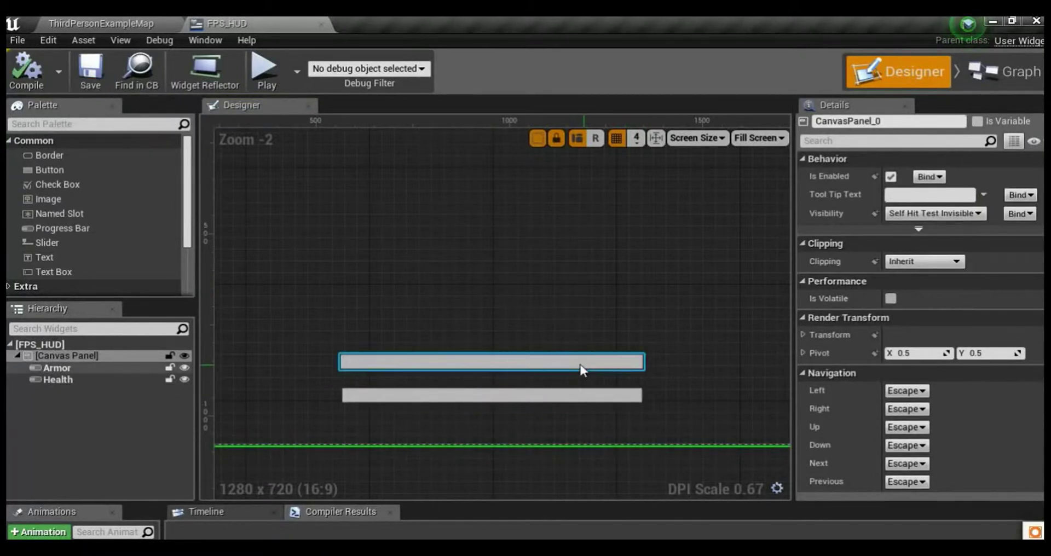
Step: Set the Armor bar's fill color to a golden yellow with hex sRGB EEDA55FF
{"action": "left_click", "coordinate": [581, 363]}
{"action": "scroll", "coordinate": [909, 398], "scroll_direction": "down", "scroll_amount": 1}
{"action": "scroll", "coordinate": [907, 397], "scroll_direction": "down", "scroll_amount": 2}
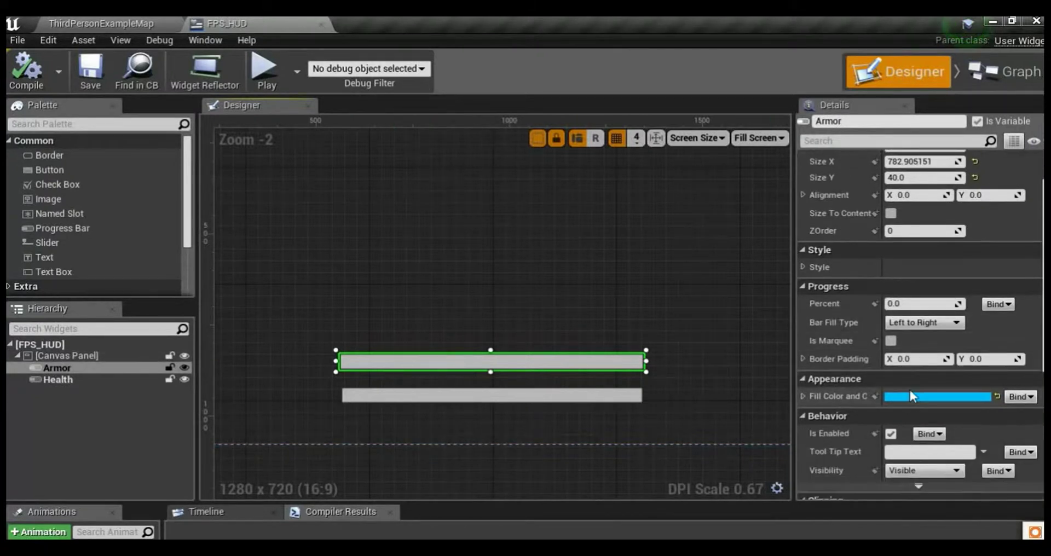
{"action": "left_click", "coordinate": [938, 399]}
{"action": "left_click", "coordinate": [689, 284]}
{"action": "left_click_drag", "start_coordinate": [709, 285], "coordinate": [747, 285]}
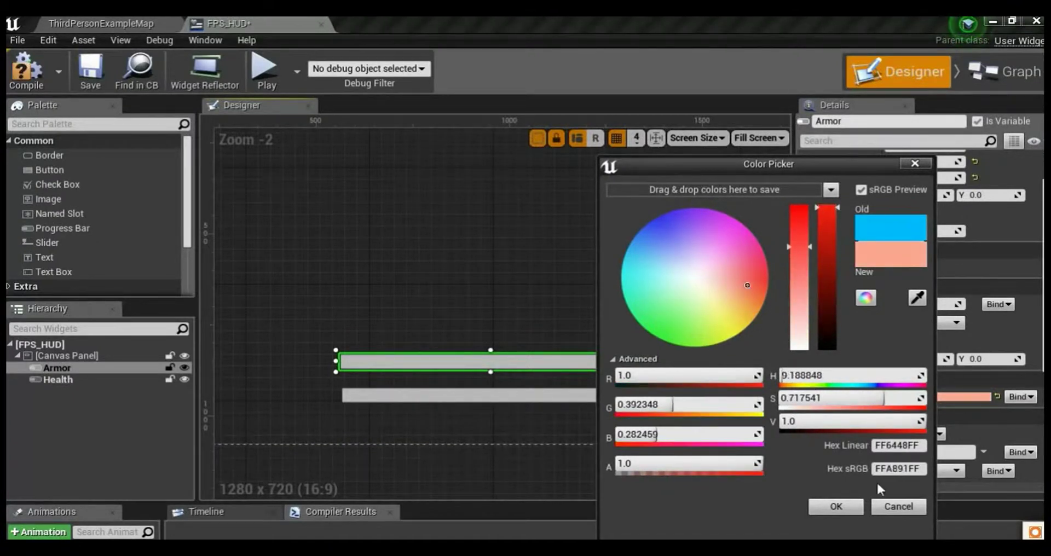
{"action": "left_click_drag", "start_coordinate": [723, 315], "coordinate": [739, 329]}
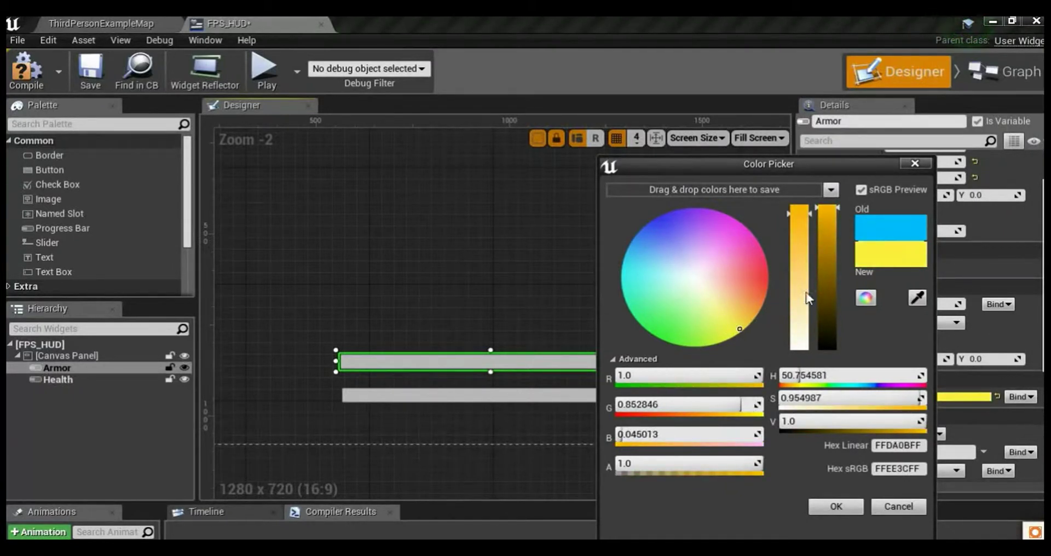
{"action": "left_click", "coordinate": [800, 212]}
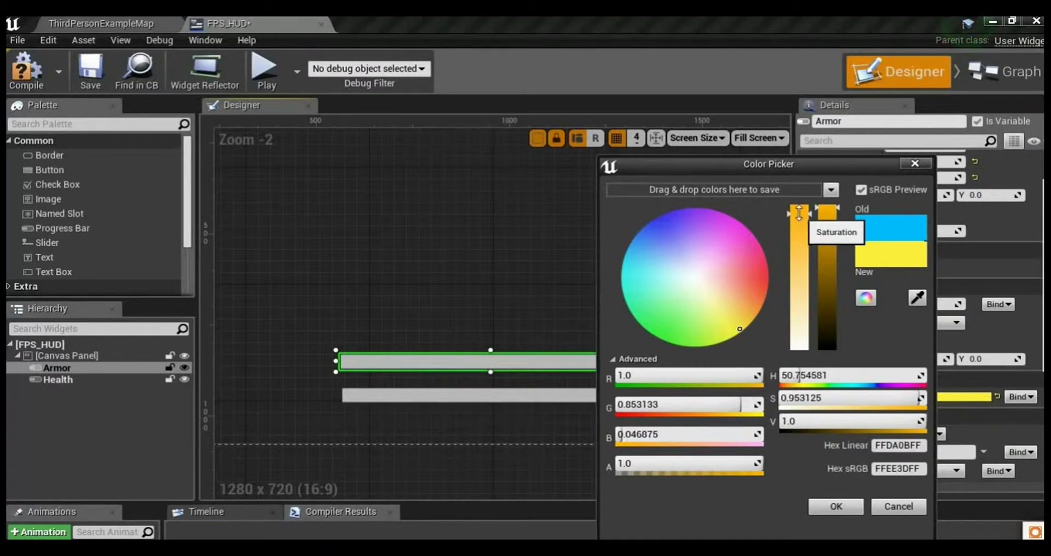
{"action": "mouse_move", "coordinate": [827, 208]}
{"action": "left_mouse_down"}
{"action": "mouse_move", "coordinate": [826, 264]}
{"action": "mouse_move", "coordinate": [827, 207]}
{"action": "left_mouse_up"}
{"action": "left_click", "coordinate": [800, 237]}
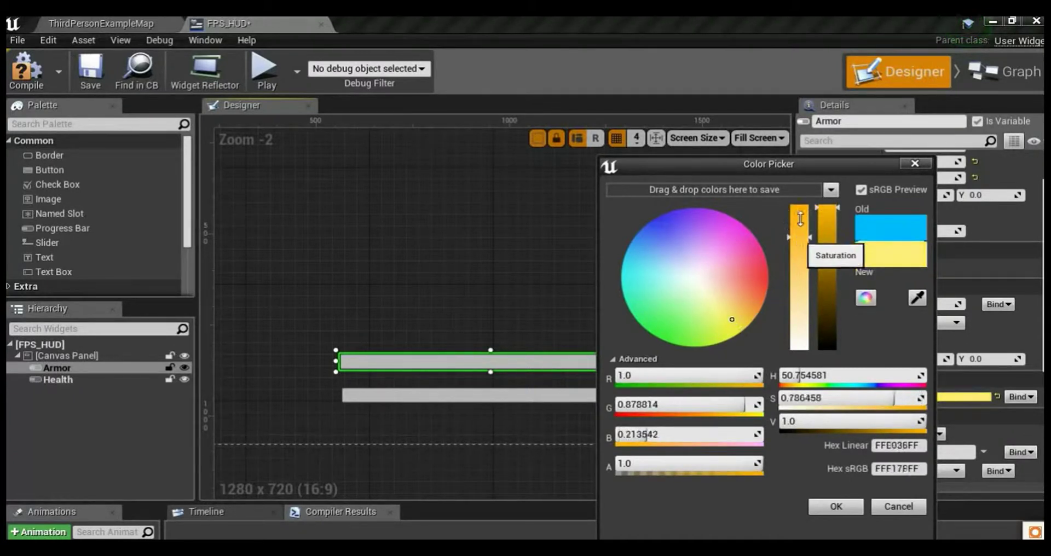
{"action": "left_click_drag", "start_coordinate": [751, 301], "coordinate": [738, 324]}
{"action": "left_click_drag", "start_coordinate": [819, 245], "coordinate": [826, 222]}
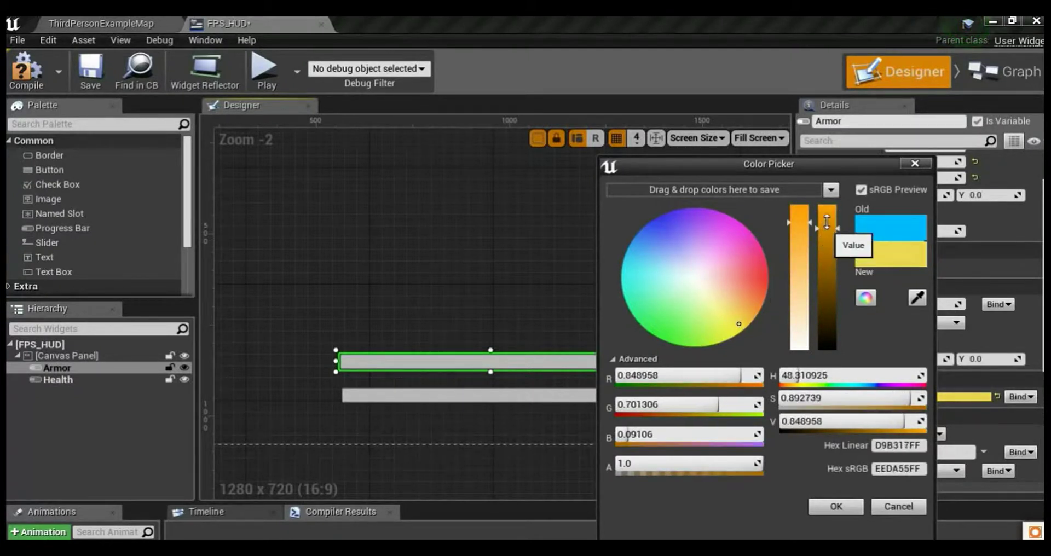
{"action": "left_click", "coordinate": [836, 506]}
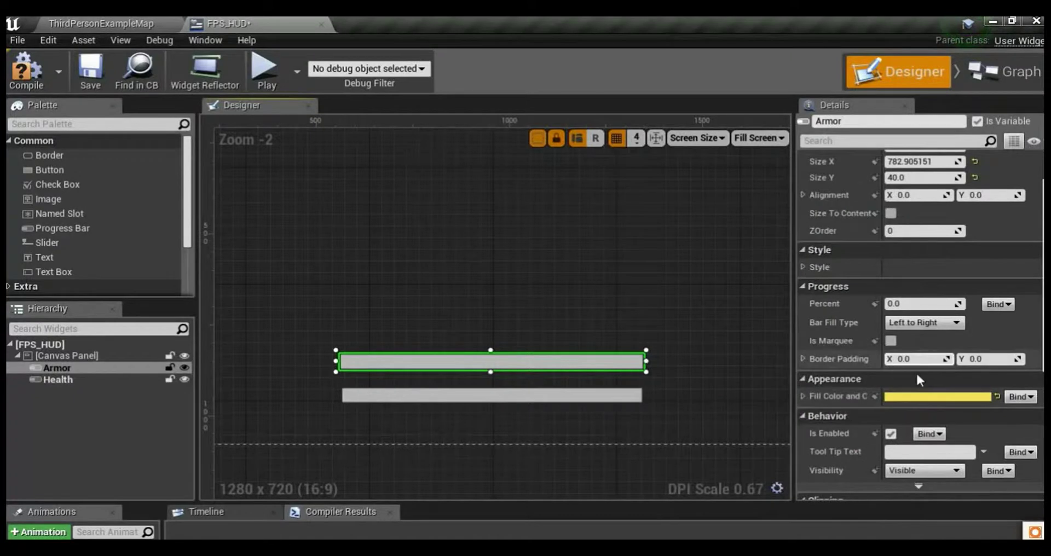
Step: Set the fill percent to about 0.50 for the Health bar and about 0.78 for the Armor bar
{"action": "left_click_drag", "start_coordinate": [892, 304], "coordinate": [941, 304]}
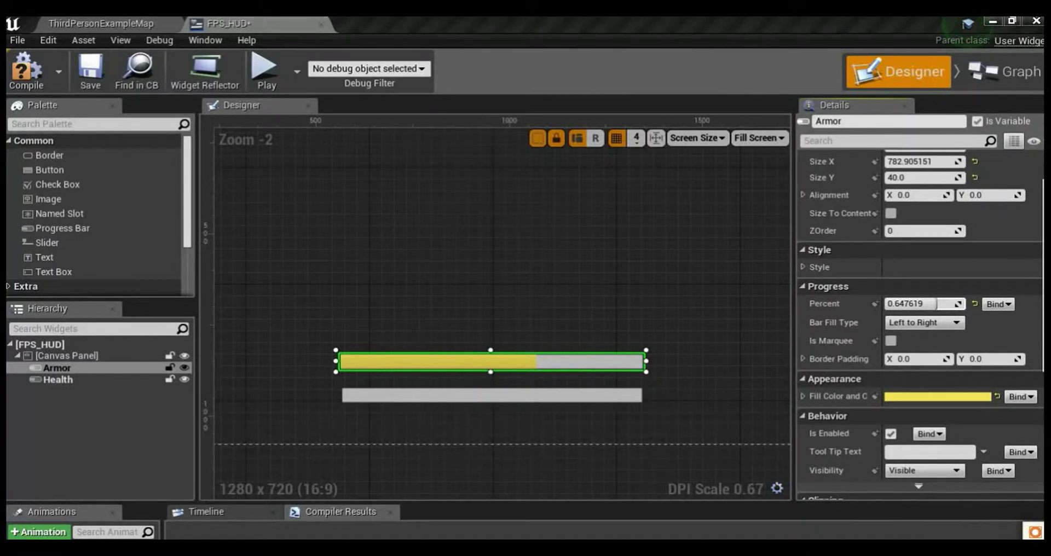
{"action": "left_click", "coordinate": [492, 395]}
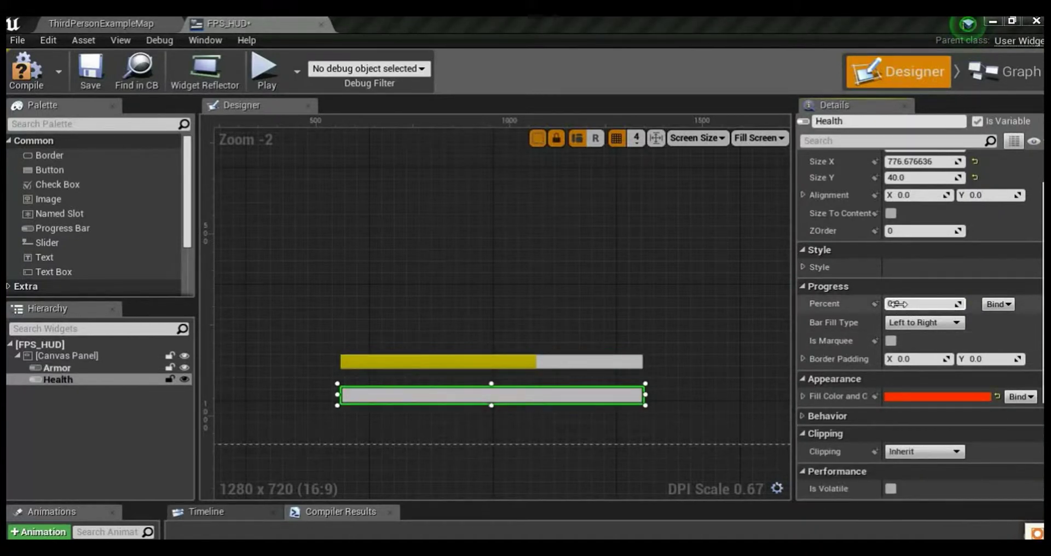
{"action": "left_click_drag", "start_coordinate": [898, 304], "coordinate": [925, 304]}
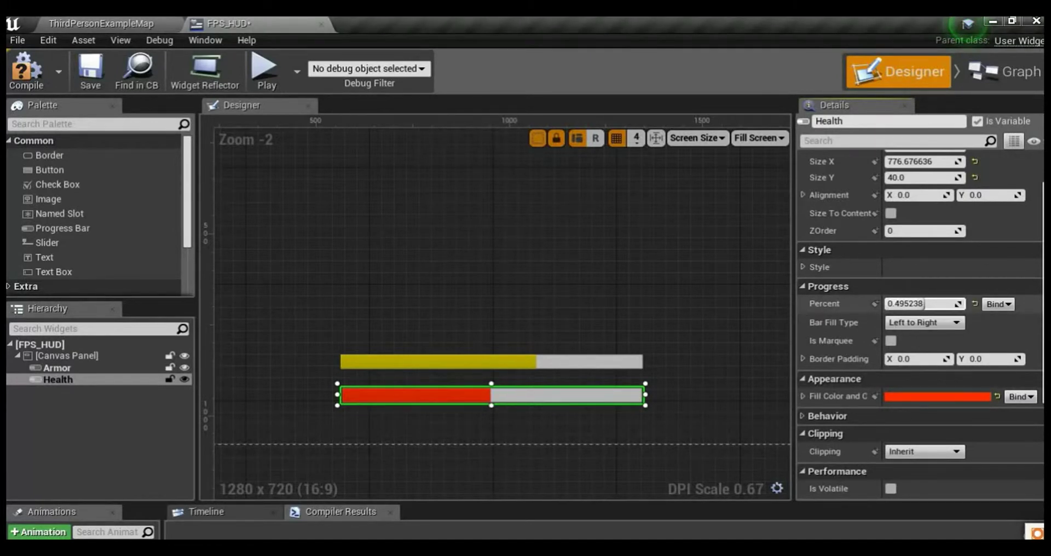
{"action": "left_click", "coordinate": [581, 365]}
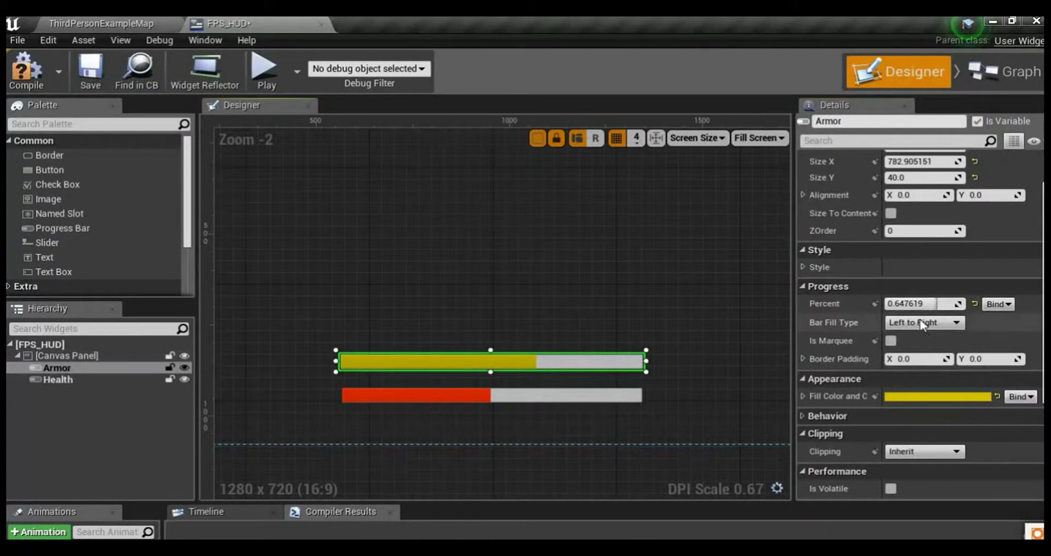
{"action": "left_click_drag", "start_coordinate": [920, 304], "coordinate": [931, 304]}
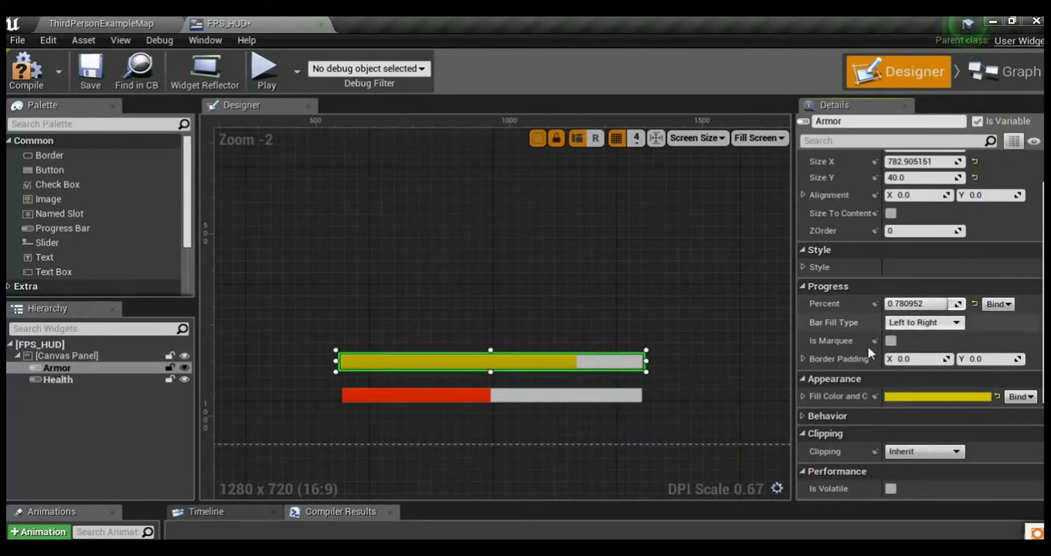
{"action": "left_click", "coordinate": [802, 396]}
{"action": "left_click", "coordinate": [803, 397]}
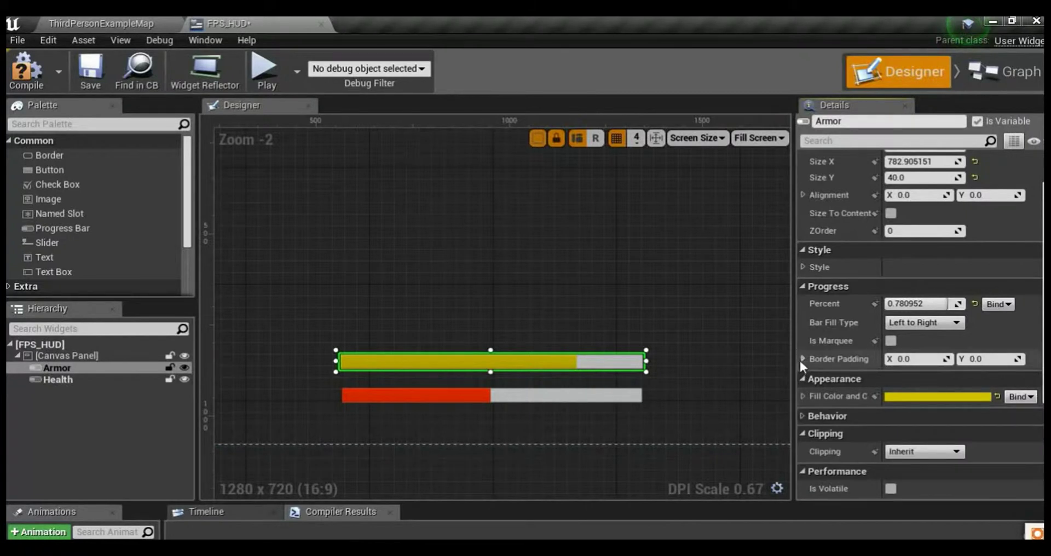
{"action": "left_click", "coordinate": [803, 358]}
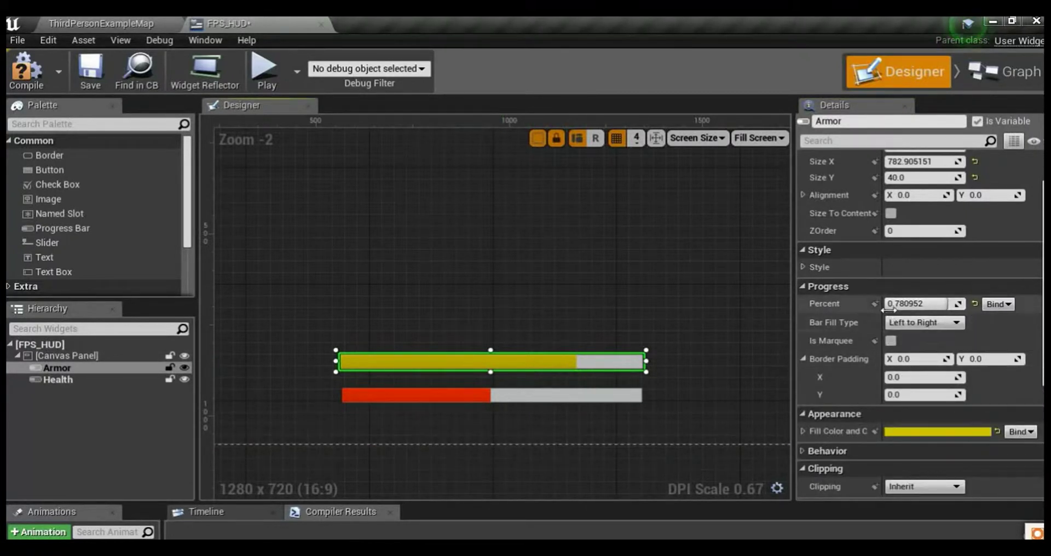
Step: Create a binding function for the Armor bar's Percent and move its entry and return nodes far apart
{"action": "left_click", "coordinate": [997, 305]}
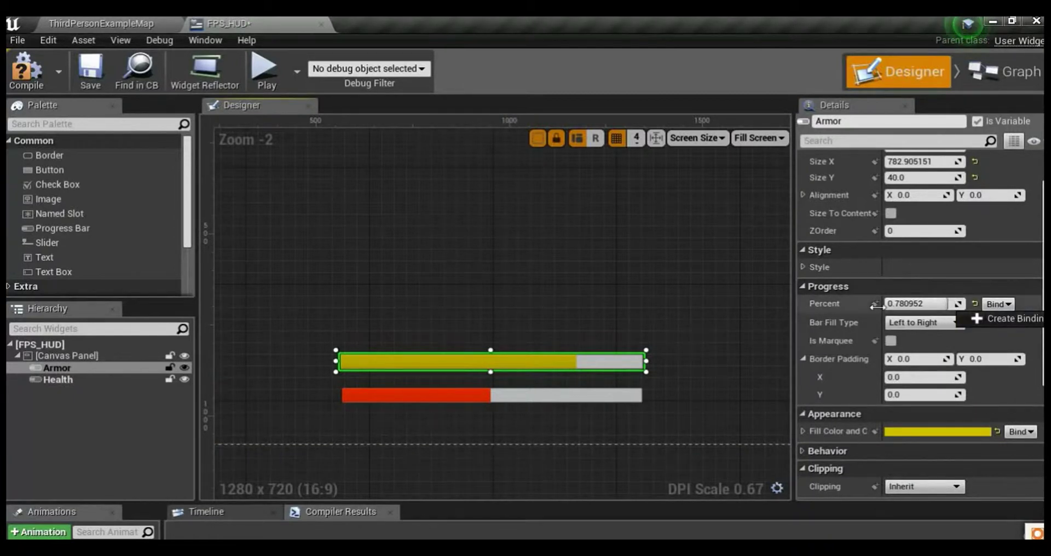
{"action": "left_click", "coordinate": [1027, 324]}
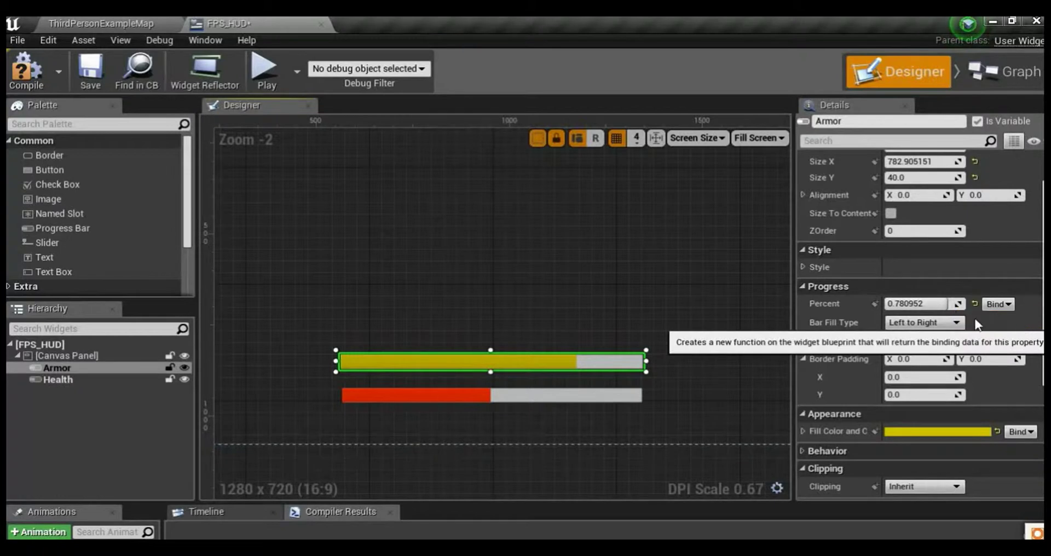
{"action": "scroll", "coordinate": [528, 274], "scroll_direction": "down", "scroll_amount": 2}
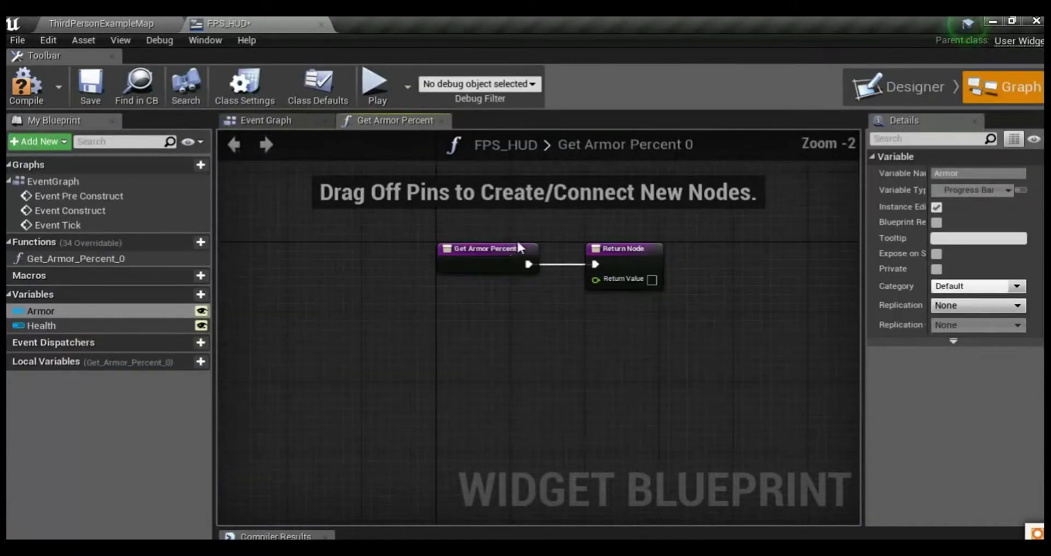
{"action": "left_click_drag", "start_coordinate": [506, 243], "coordinate": [315, 242]}
{"action": "left_click_drag", "start_coordinate": [627, 262], "coordinate": [839, 376]}
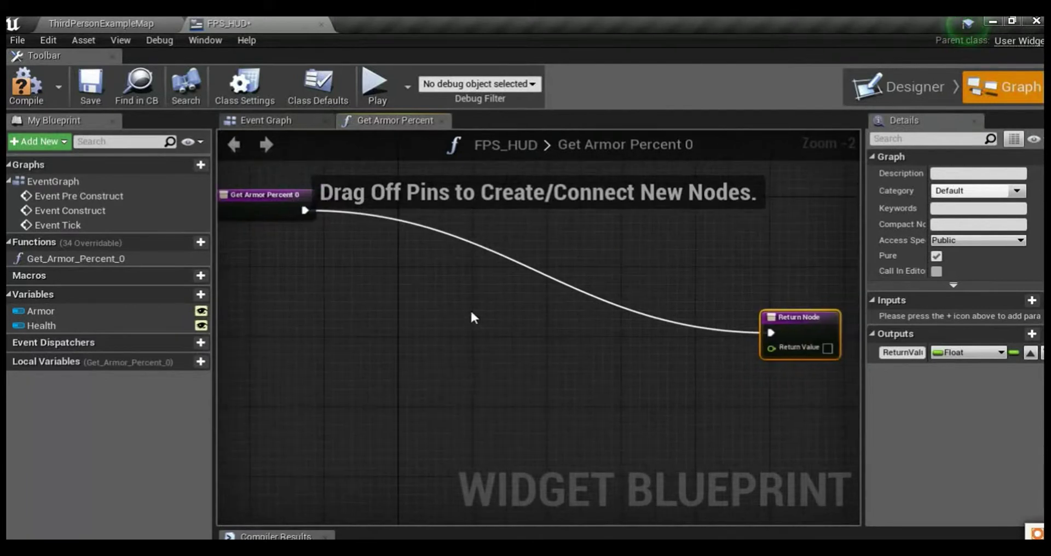
{"action": "left_click", "coordinate": [472, 234]}
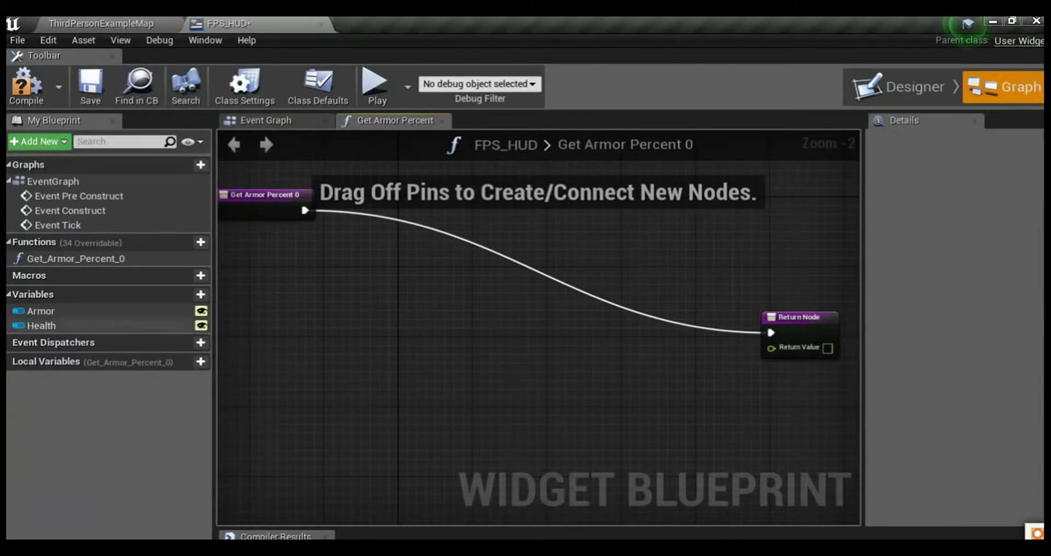
Step: Compile and save the FPS_HUD widget blueprint
{"action": "left_click", "coordinate": [41, 324]}
{"action": "left_click", "coordinate": [323, 317]}
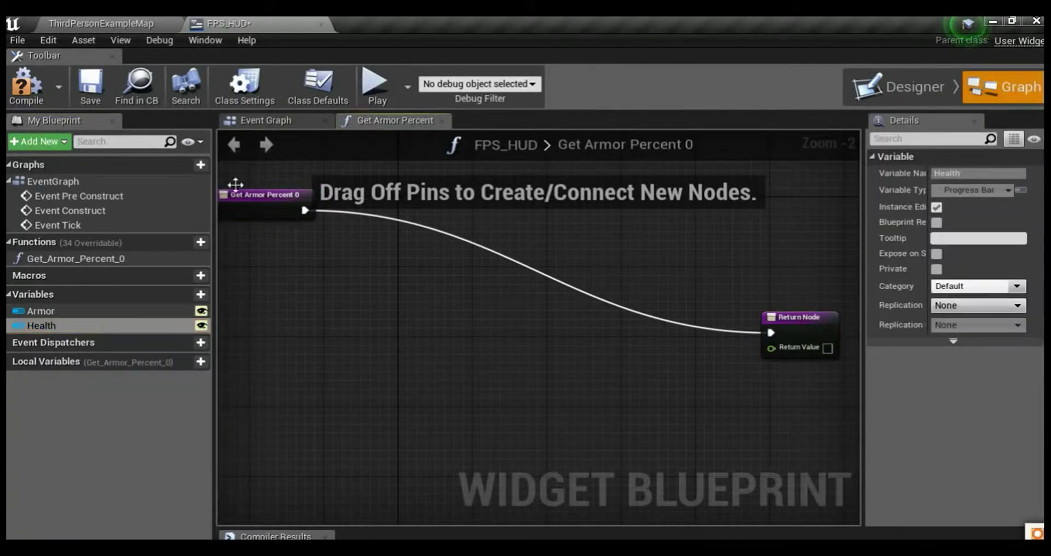
{"action": "left_click", "coordinate": [21, 98]}
{"action": "left_click", "coordinate": [90, 88]}
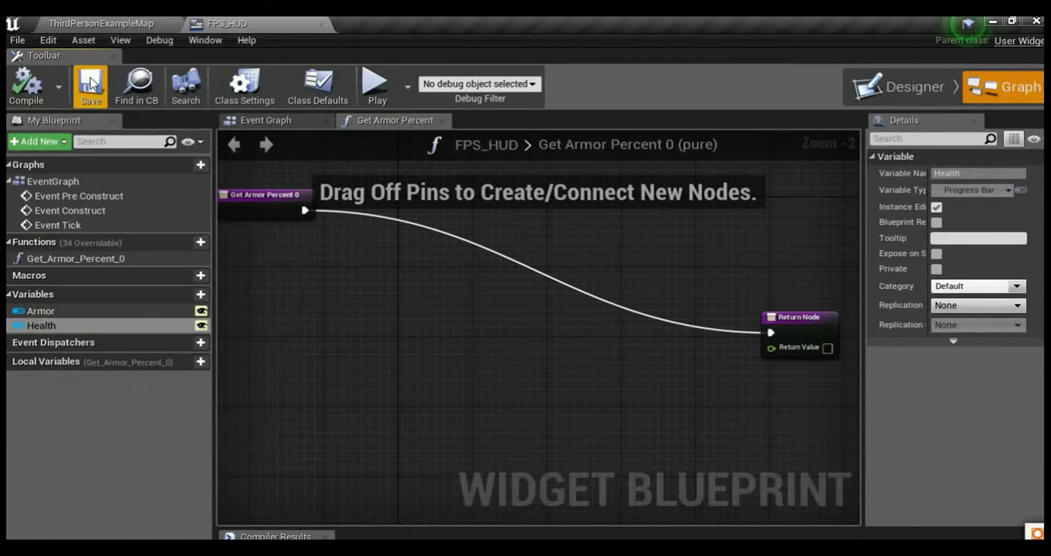
Step: Return to the level editor and open the ThirdPersonCharacter blueprint from the ThirdPersonBP Blueprints folder
{"action": "left_click", "coordinate": [101, 23]}
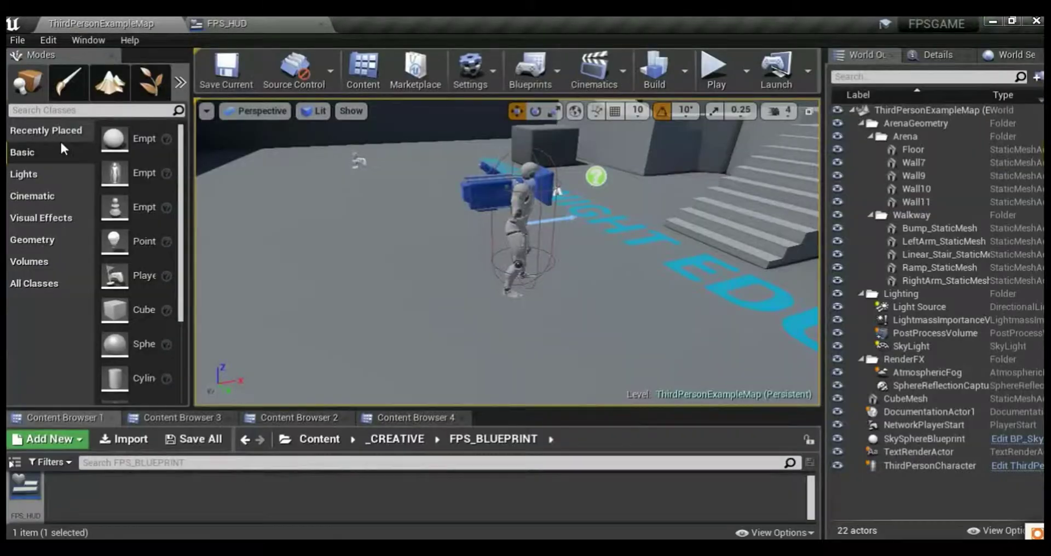
{"action": "left_click", "coordinate": [178, 418]}
{"action": "double_click", "coordinate": [216, 493]}
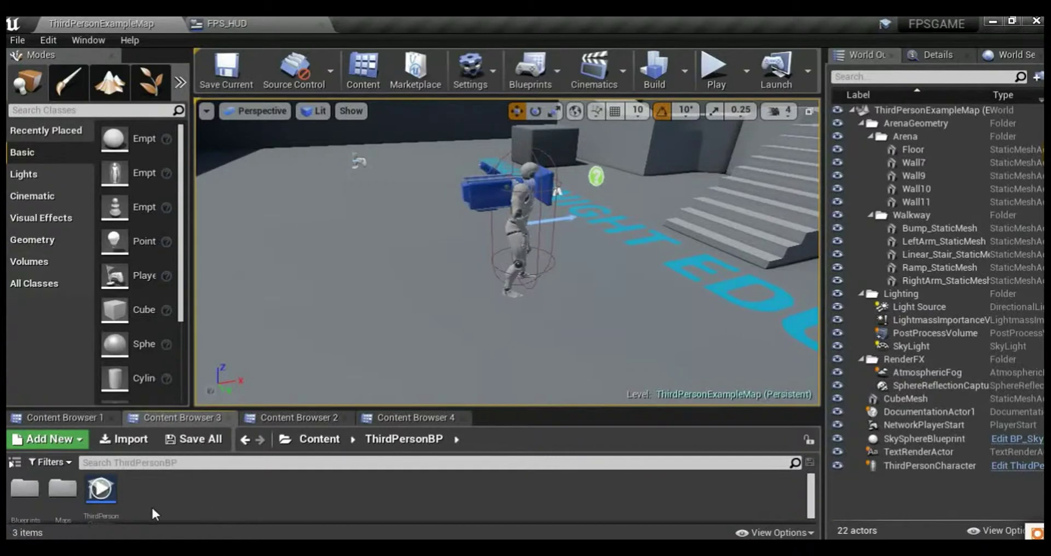
{"action": "double_click", "coordinate": [24, 493]}
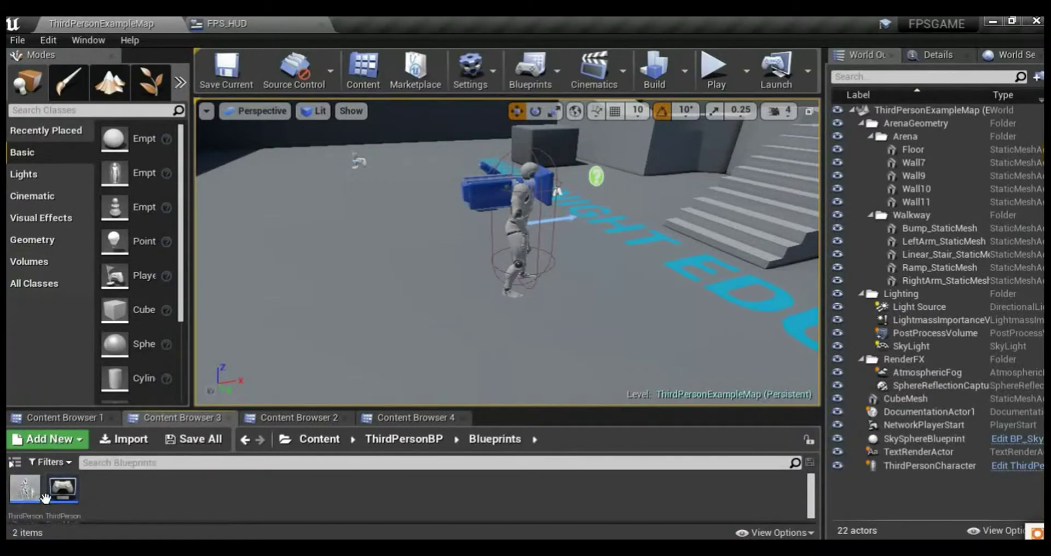
{"action": "double_click", "coordinate": [25, 490]}
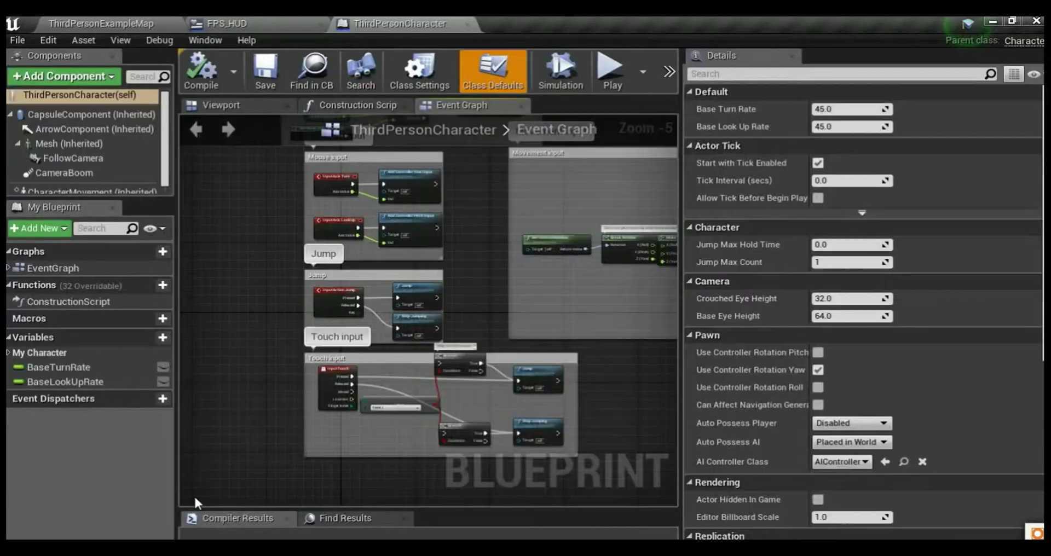
Step: Add two new variables named Health and Armor to the ThirdPersonCharacter blueprint
{"action": "right_click_drag", "start_coordinate": [274, 423], "coordinate": [230, 250]}
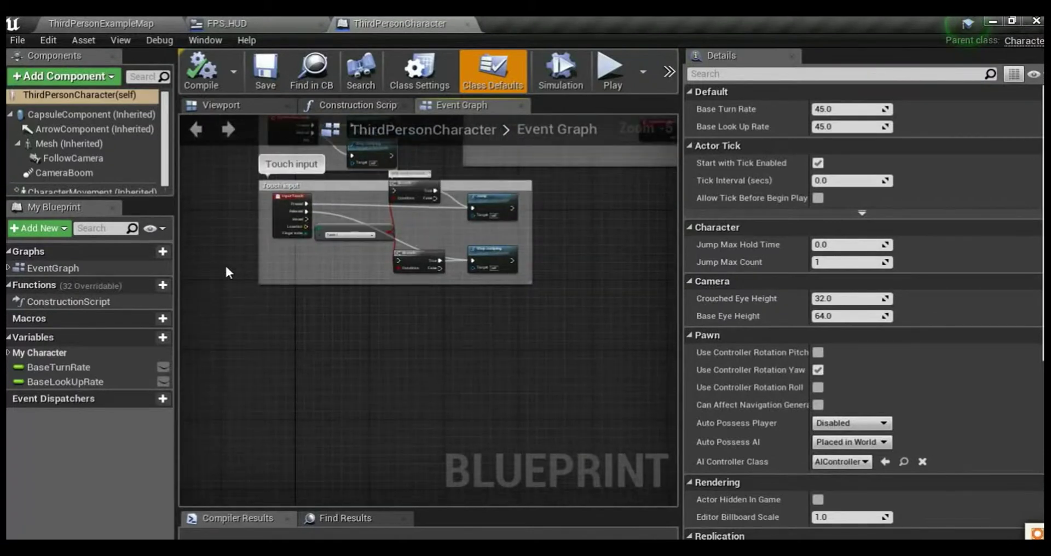
{"action": "left_click", "coordinate": [159, 339]}
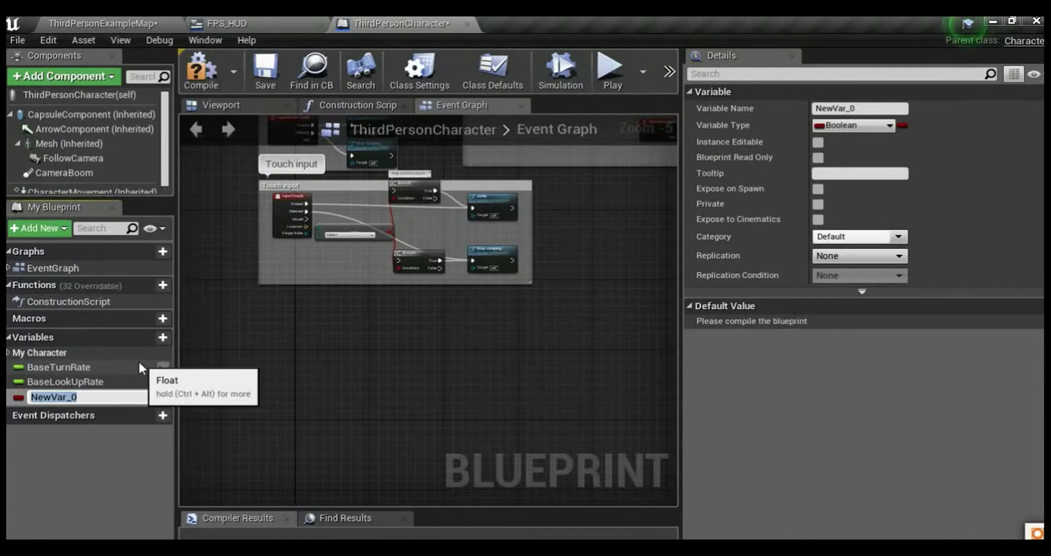
{"action": "type", "text": "He"}
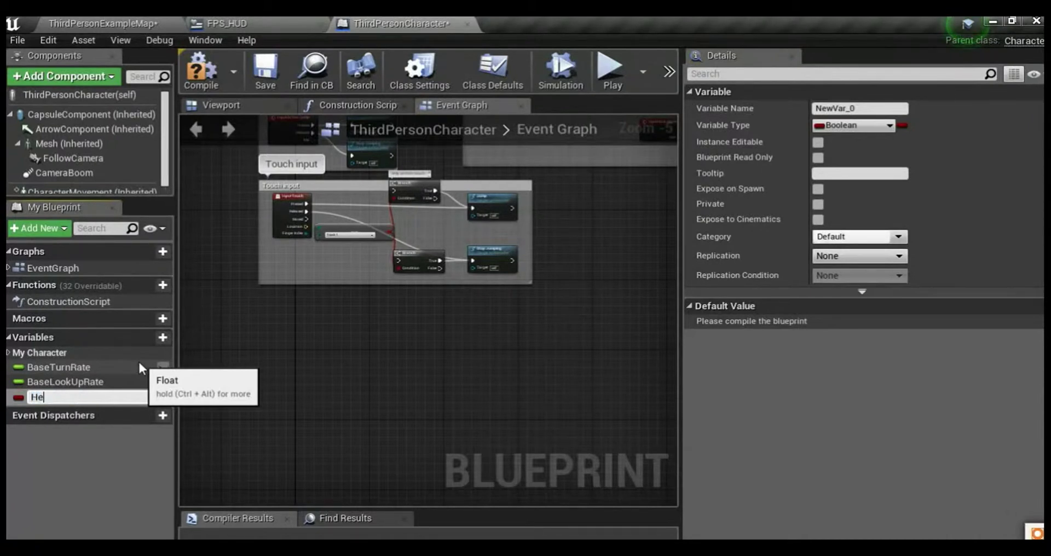
{"action": "type", "text": "alth"}
{"action": "key", "text": "Return"}
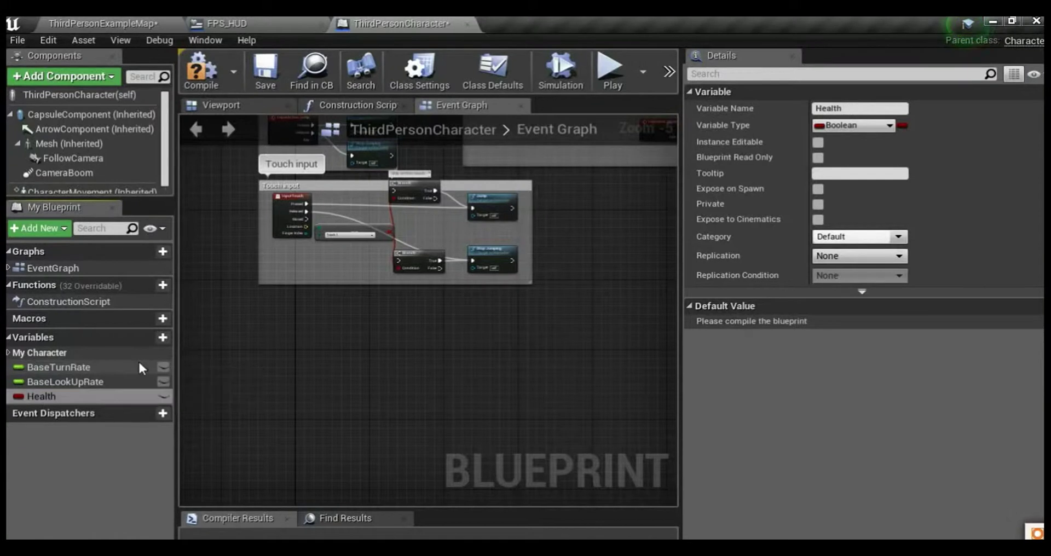
{"action": "left_click", "coordinate": [154, 338]}
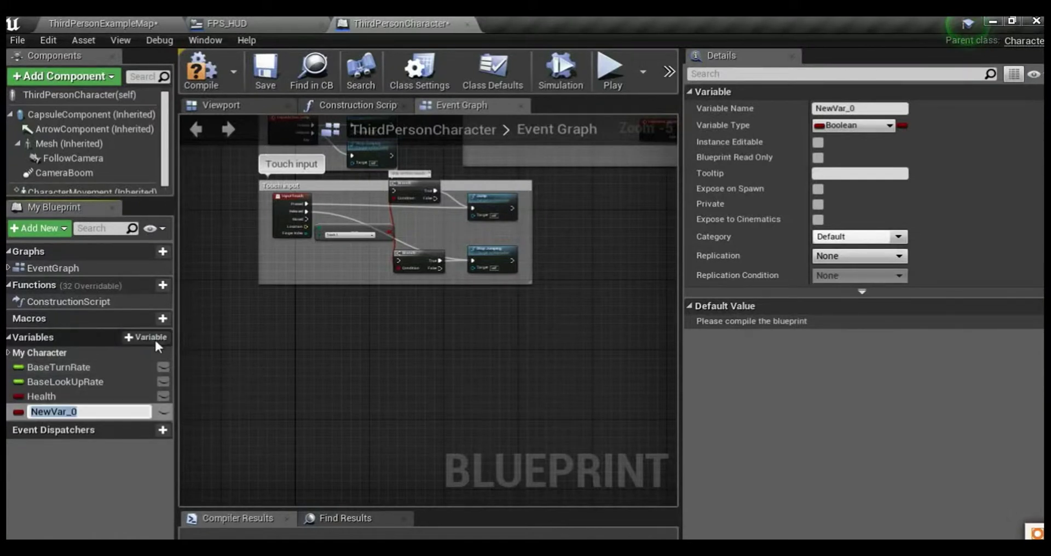
{"action": "type", "text": "Ar"}
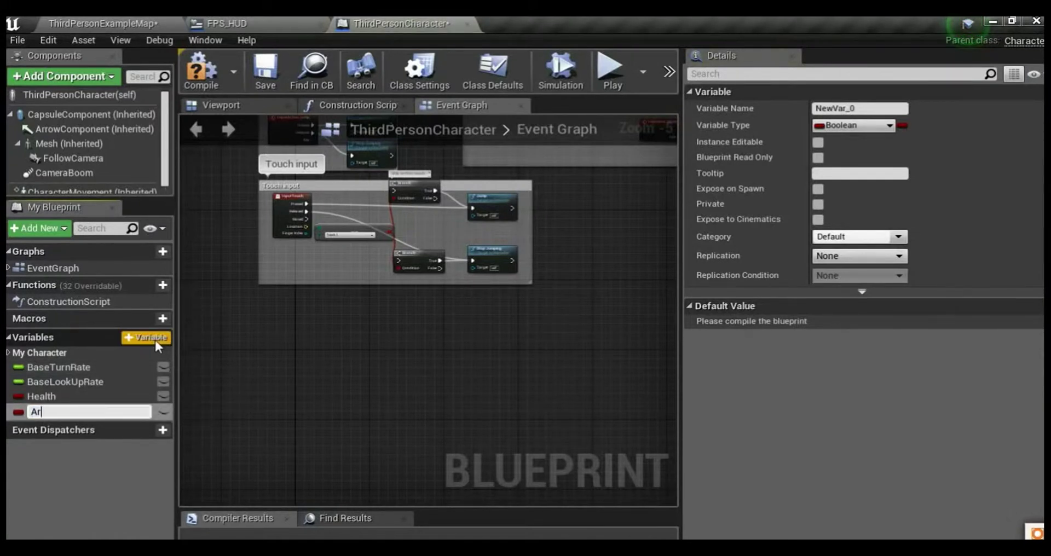
{"action": "type", "text": "mor"}
{"action": "key", "text": "Return"}
Step: Change the variable type of both Health and Armor to Float
{"action": "left_click", "coordinate": [67, 396]}
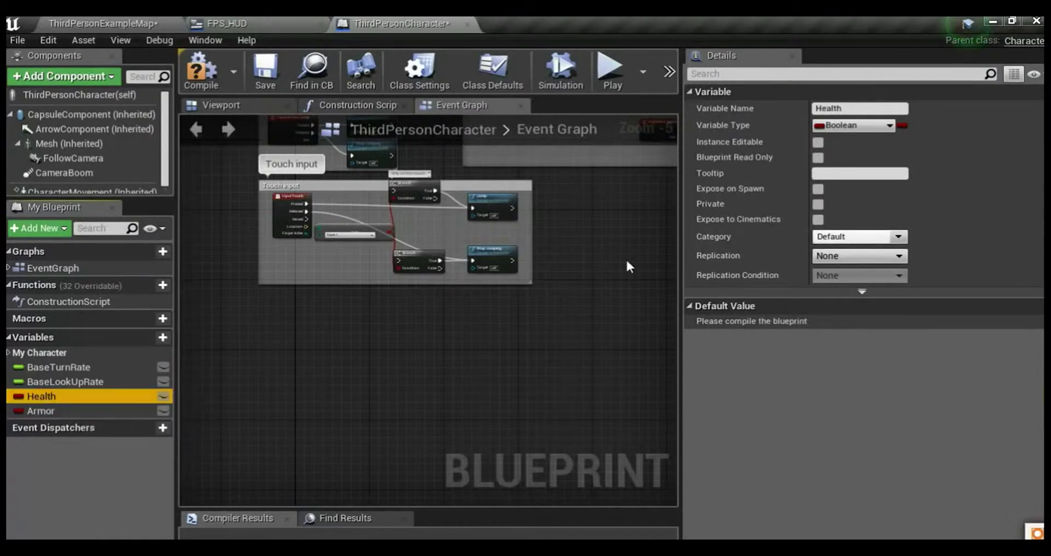
{"action": "left_click", "coordinate": [871, 127]}
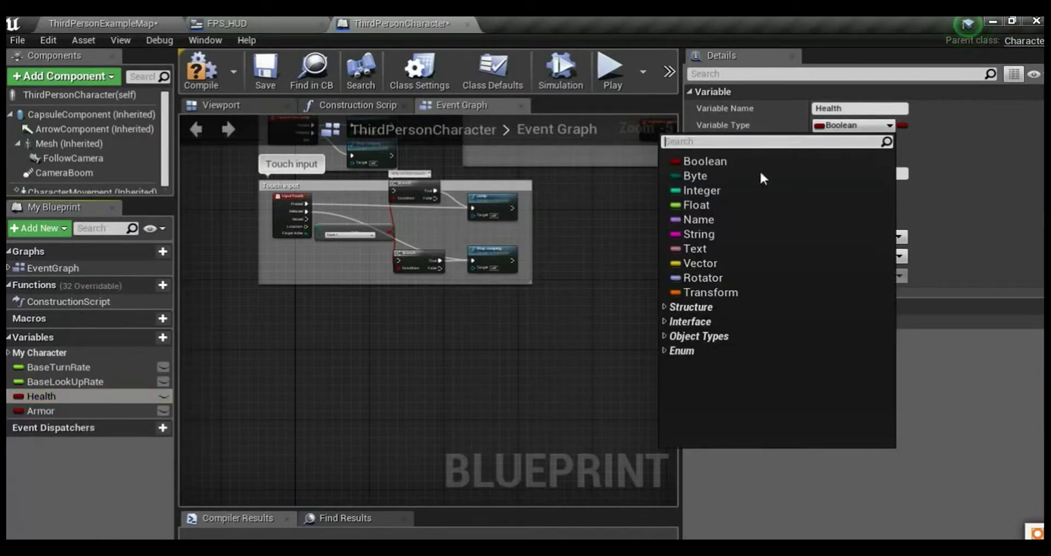
{"action": "left_click", "coordinate": [704, 204]}
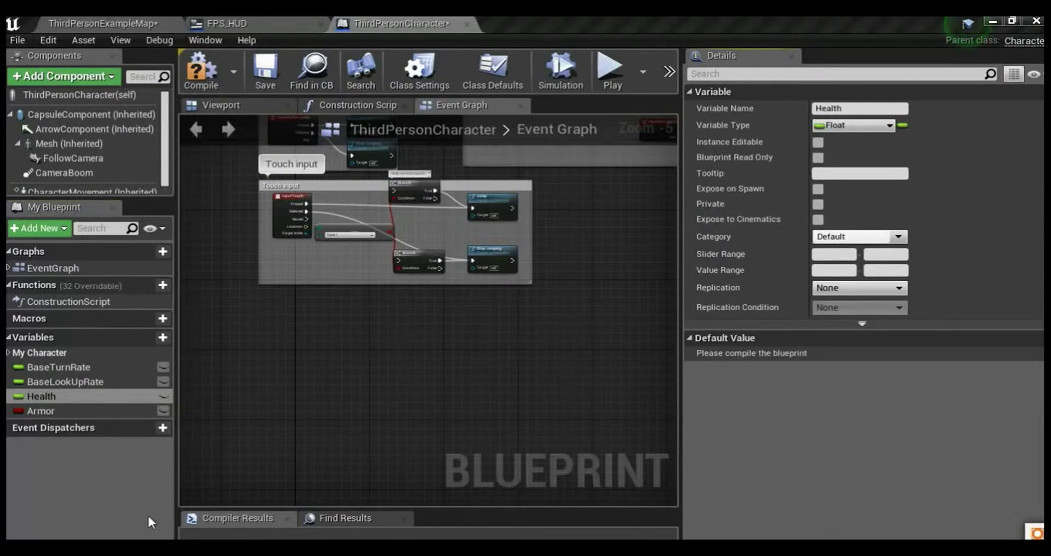
{"action": "left_click", "coordinate": [63, 411]}
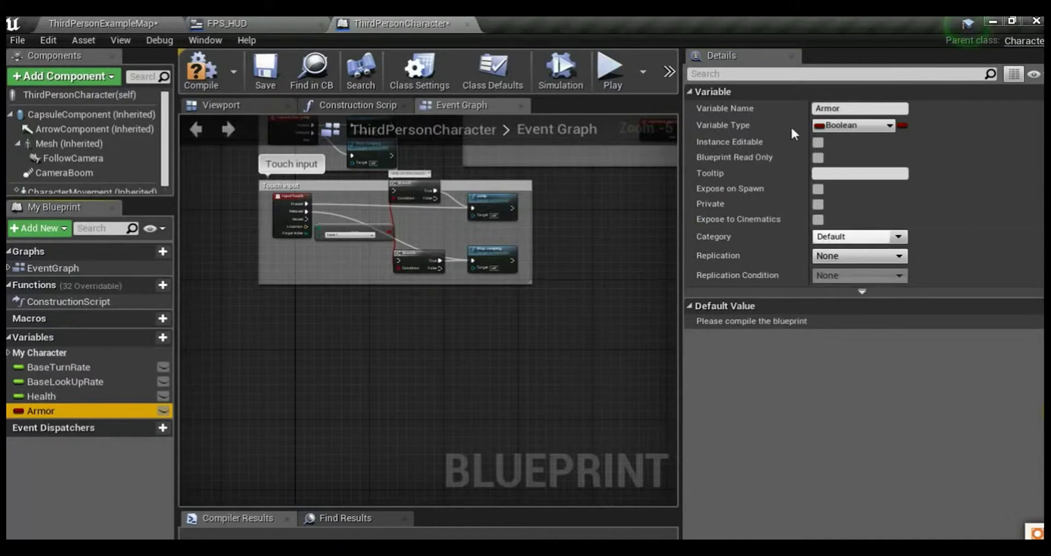
{"action": "left_click", "coordinate": [854, 127]}
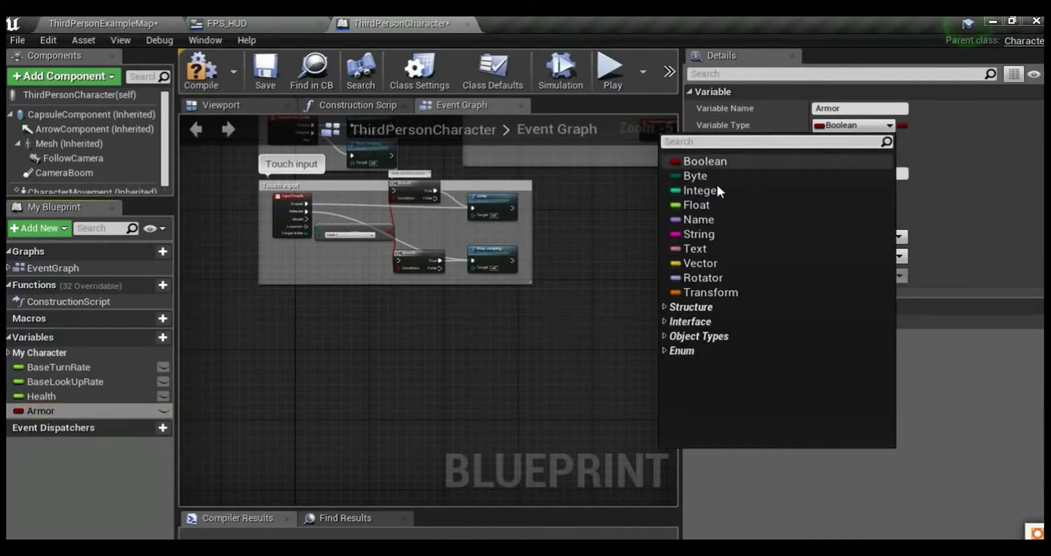
{"action": "left_click", "coordinate": [696, 191]}
{"action": "left_click", "coordinate": [836, 129]}
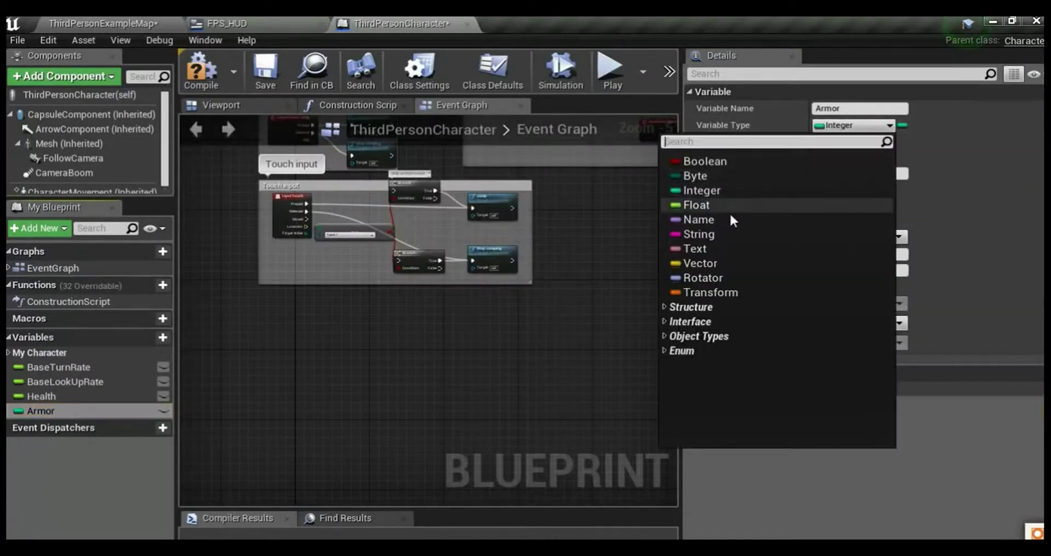
{"action": "left_click", "coordinate": [724, 205]}
Step: Compile and save the ThirdPersonCharacter blueprint
{"action": "right_click_drag", "start_coordinate": [566, 329], "coordinate": [554, 291]}
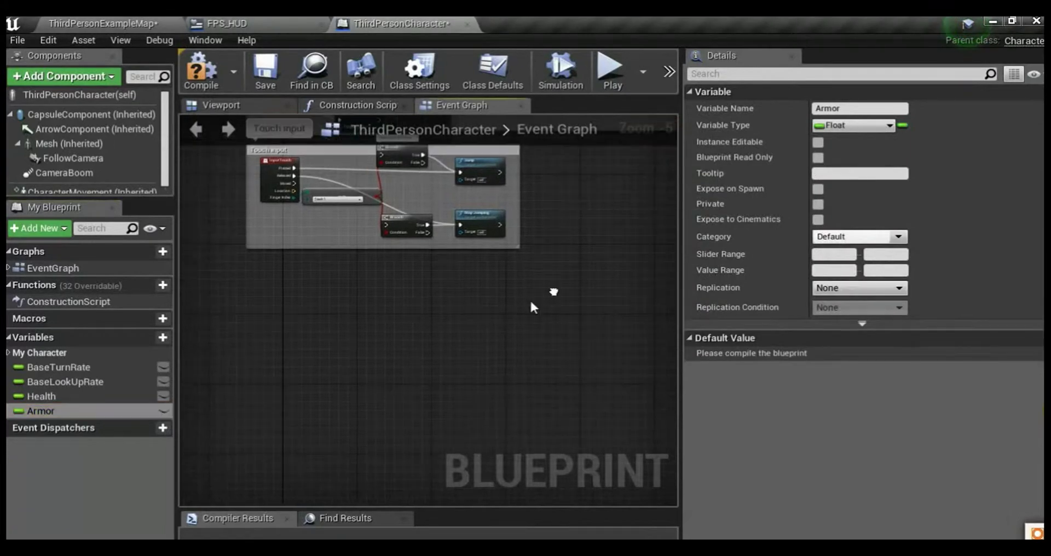
{"action": "scroll", "coordinate": [364, 321], "scroll_direction": "down", "scroll_amount": 1}
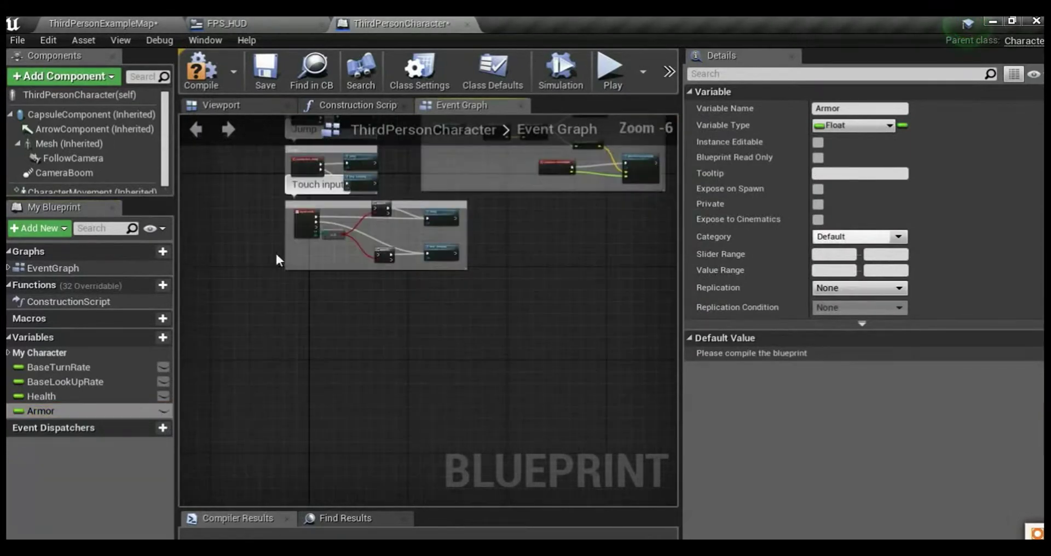
{"action": "left_click", "coordinate": [261, 71]}
Step: Enter a default value for the Health variable and set the Armor variable's default value to 1
{"action": "left_click", "coordinate": [38, 410]}
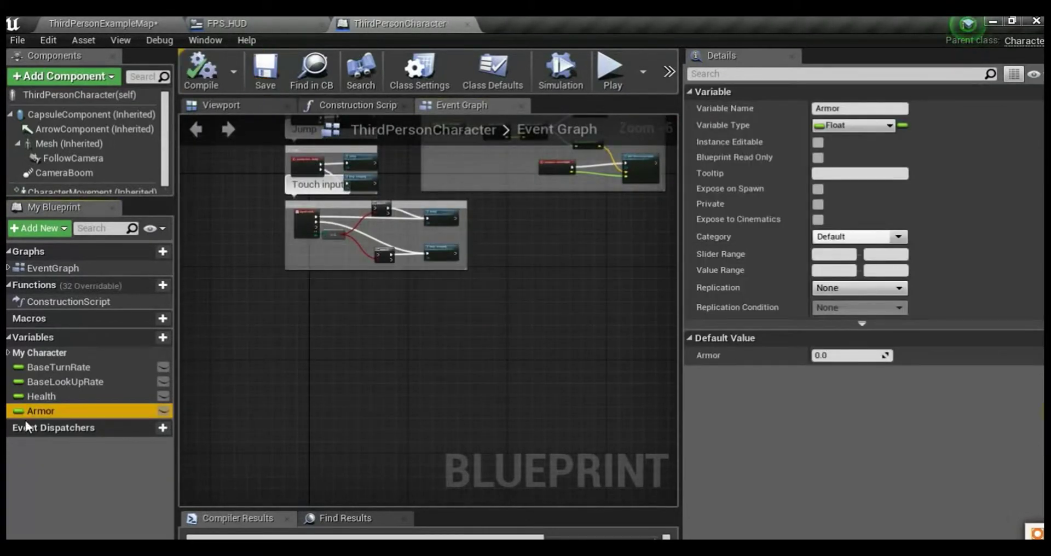
{"action": "left_click", "coordinate": [41, 398]}
{"action": "left_click", "coordinate": [836, 357]}
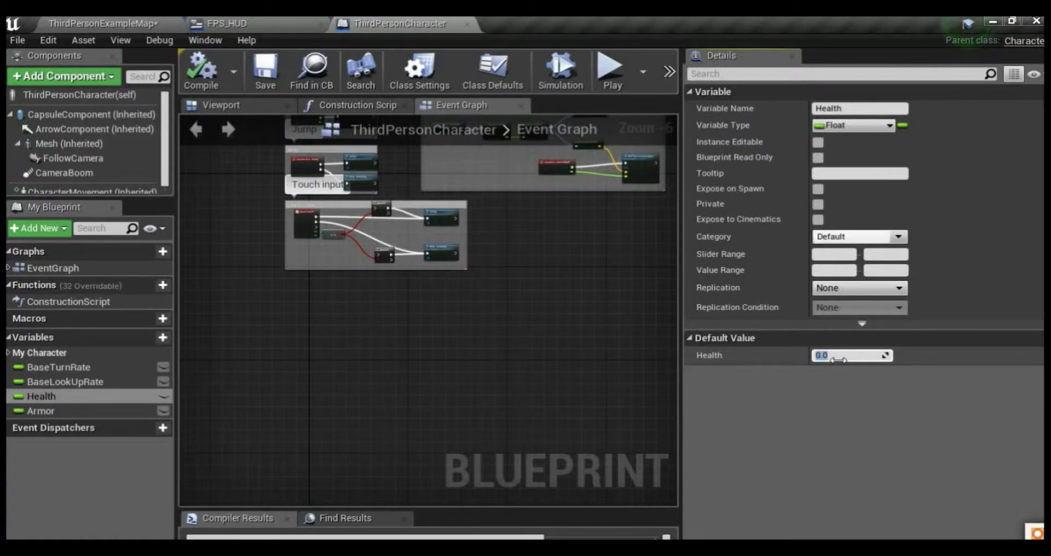
{"action": "type", "text": "00"}
{"action": "key", "text": "Return"}
{"action": "left_click", "coordinate": [89, 412]}
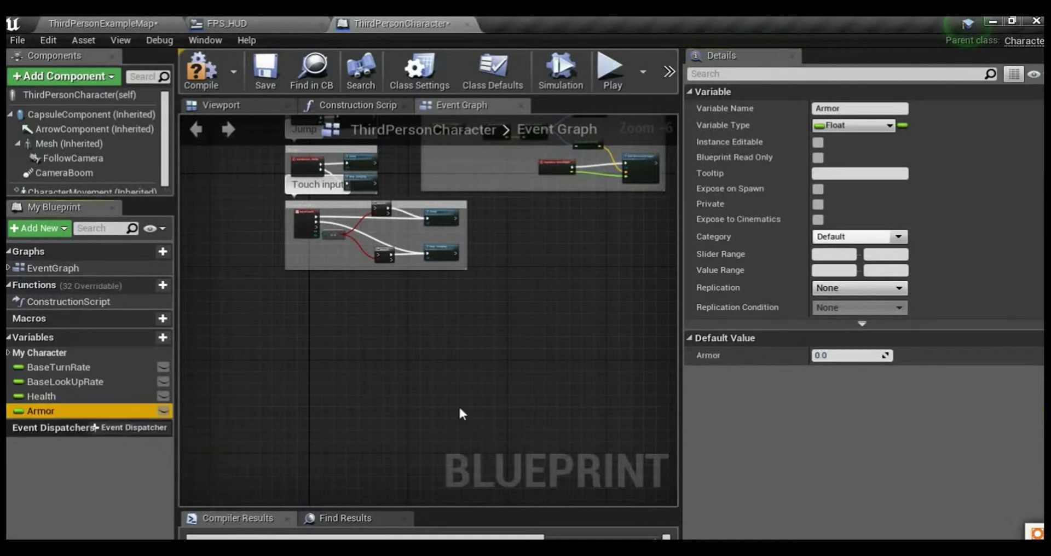
{"action": "left_click", "coordinate": [825, 356]}
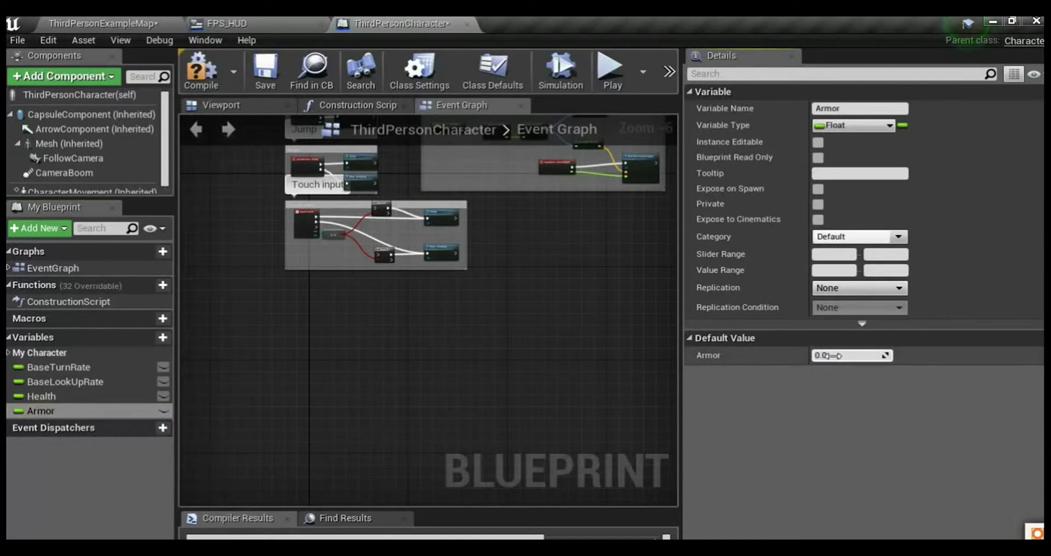
{"action": "type", "text": "1"}
{"action": "key", "text": "Return"}
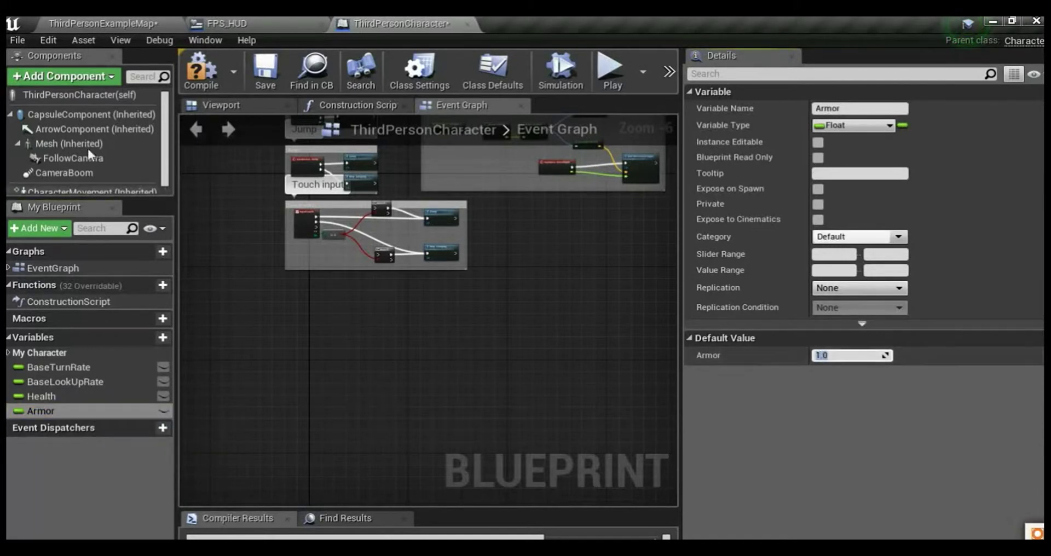
Step: Save and close the ThirdPersonCharacter blueprint, and save the ThirdPersonExampleMap level
{"action": "left_click", "coordinate": [267, 71]}
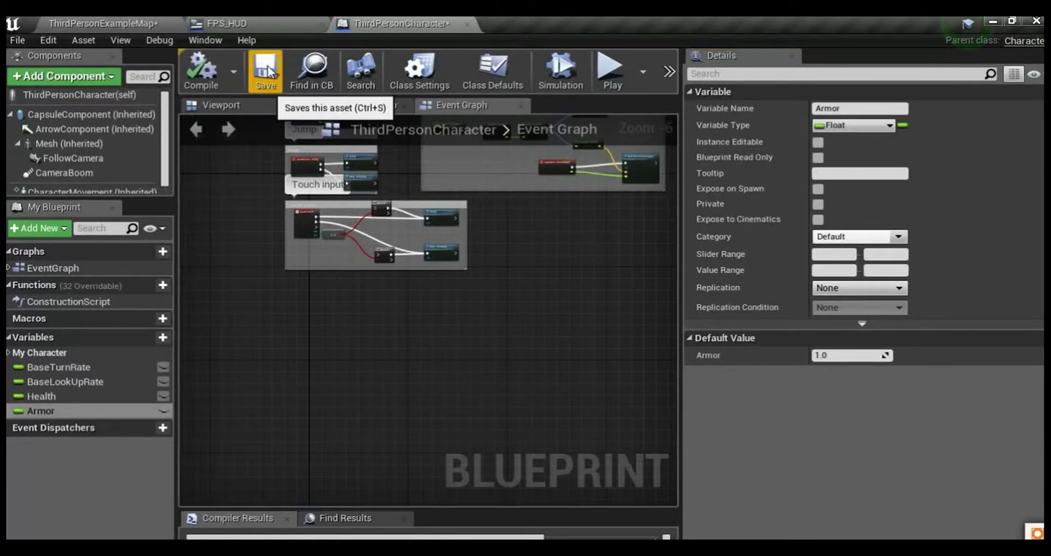
{"action": "left_click", "coordinate": [468, 23]}
{"action": "left_click", "coordinate": [164, 25]}
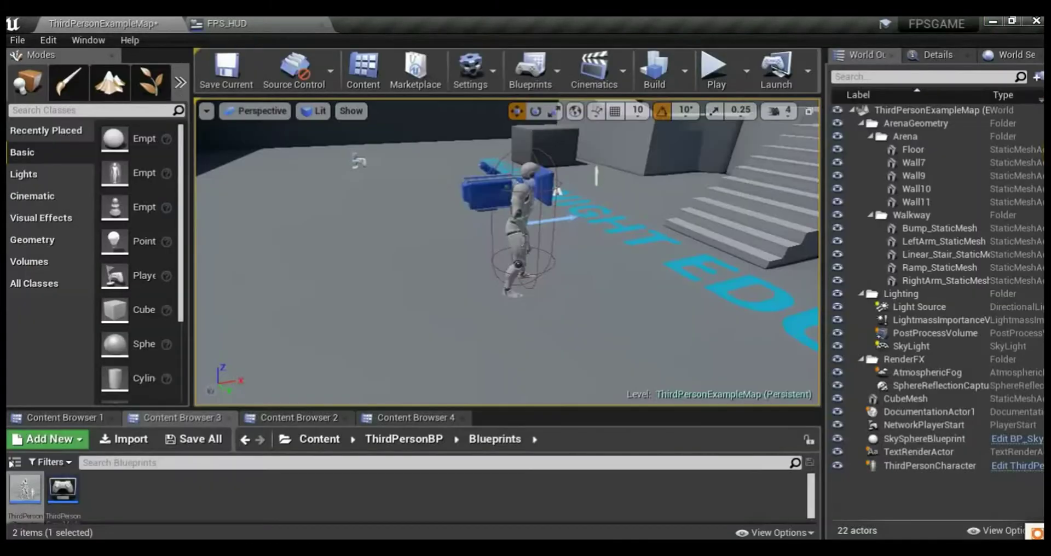
{"action": "left_click", "coordinate": [237, 77]}
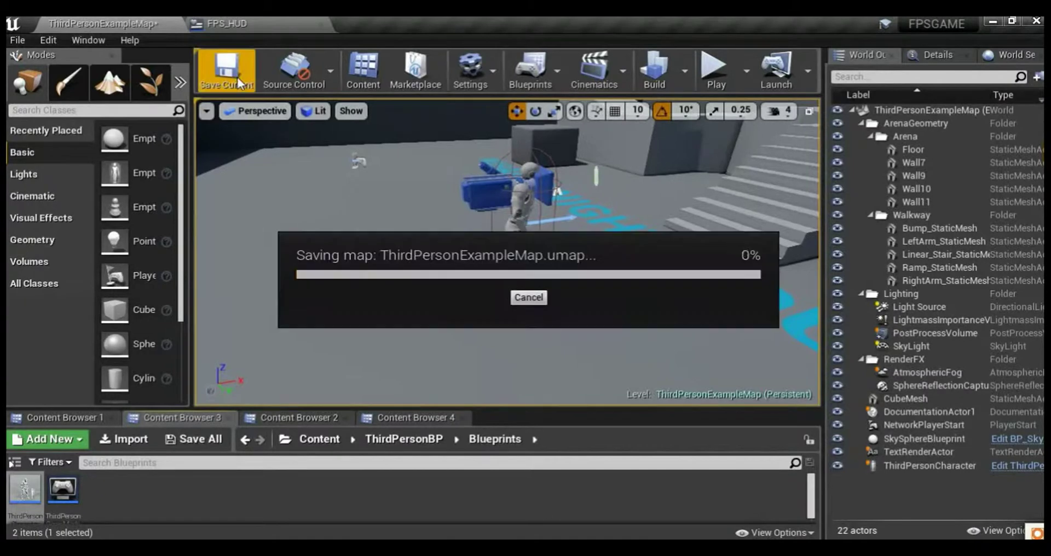
Step: In the FPS_HUD widget blueprint, rename the Get_Armor_Percent_0 function to Display_Armor
{"action": "left_click", "coordinate": [245, 24]}
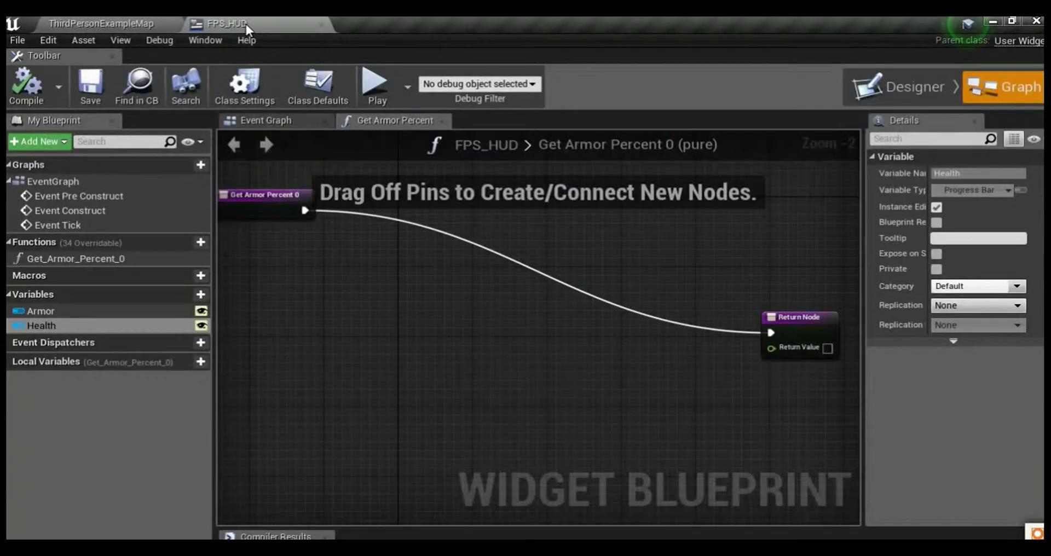
{"action": "scroll", "coordinate": [510, 395], "scroll_direction": "down", "scroll_amount": 3}
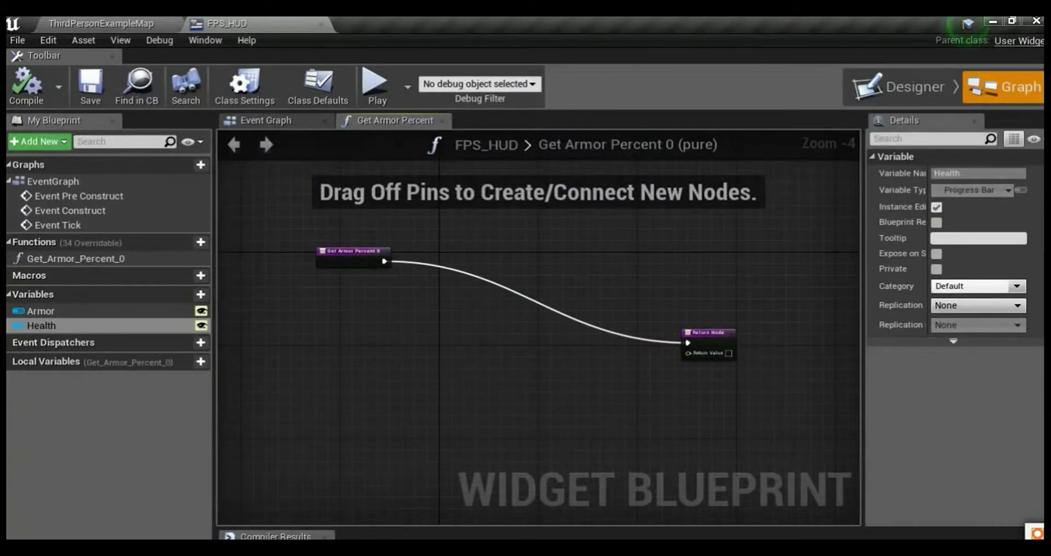
{"action": "scroll", "coordinate": [429, 333], "scroll_direction": "up", "scroll_amount": 1}
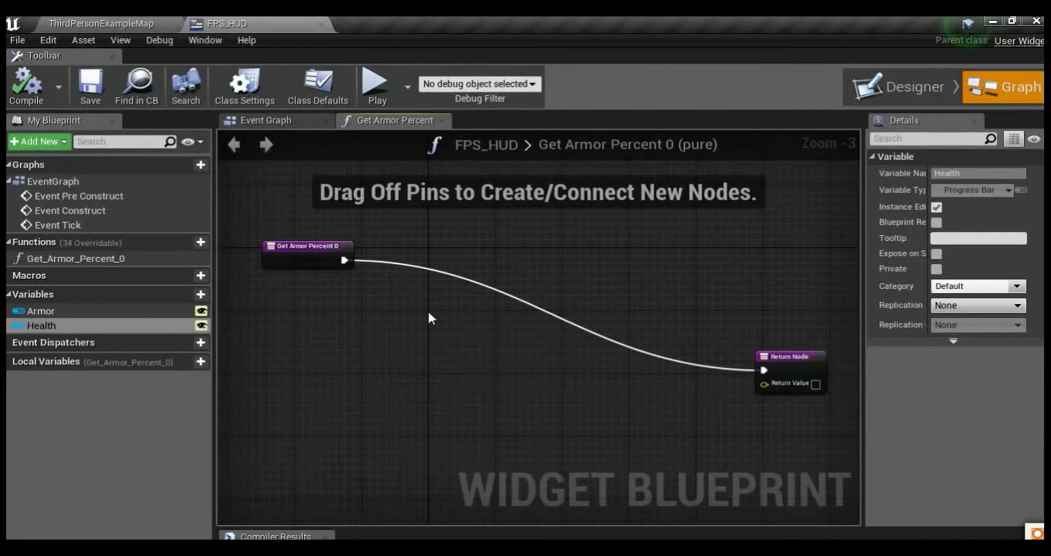
{"action": "right_click_drag", "start_coordinate": [415, 284], "coordinate": [381, 262]}
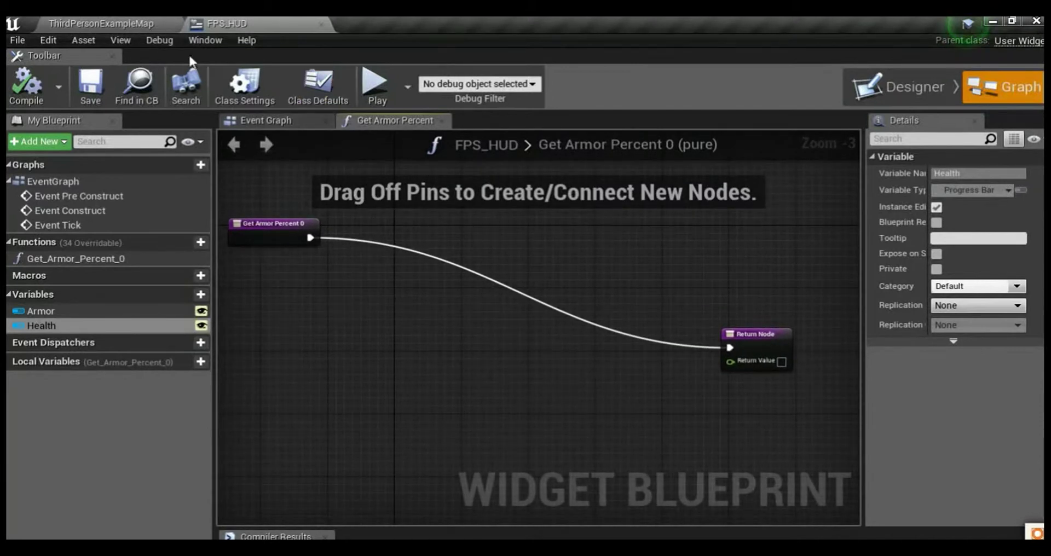
{"action": "right_click_drag", "start_coordinate": [317, 244], "coordinate": [343, 249]}
{"action": "scroll", "coordinate": [344, 248], "scroll_direction": "up", "scroll_amount": 2}
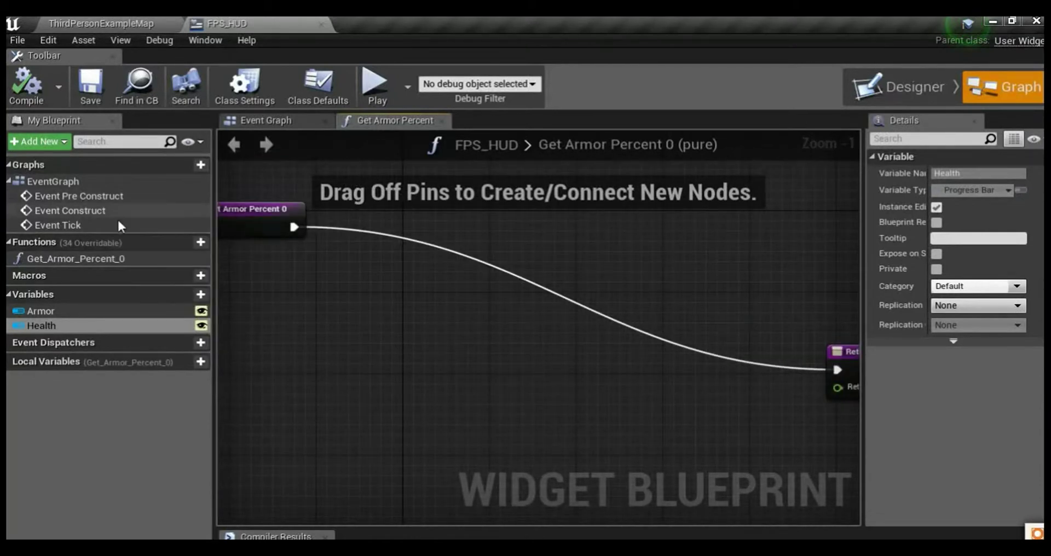
{"action": "left_click", "coordinate": [119, 258]}
{"action": "left_click", "coordinate": [120, 257]}
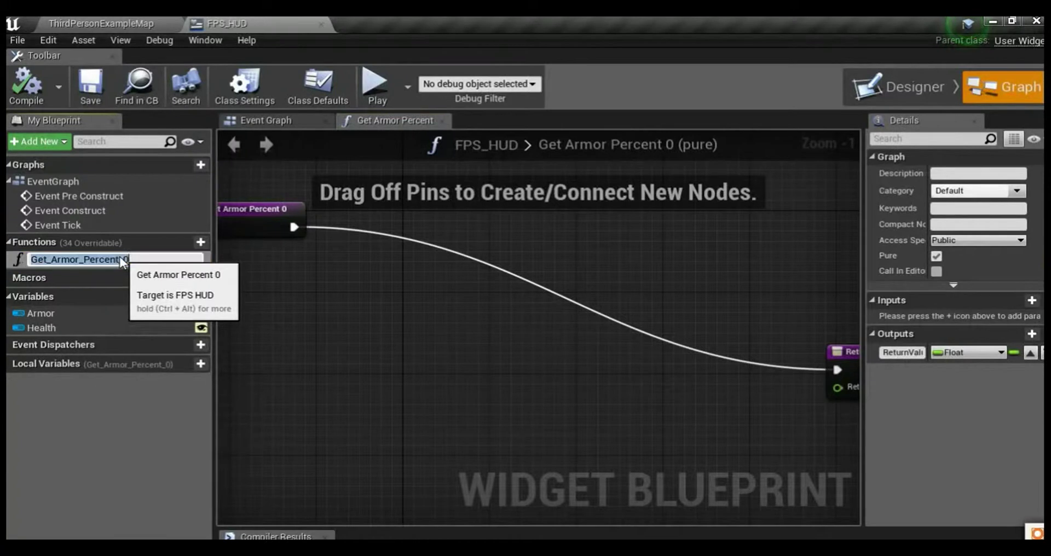
{"action": "left_click", "coordinate": [163, 260]}
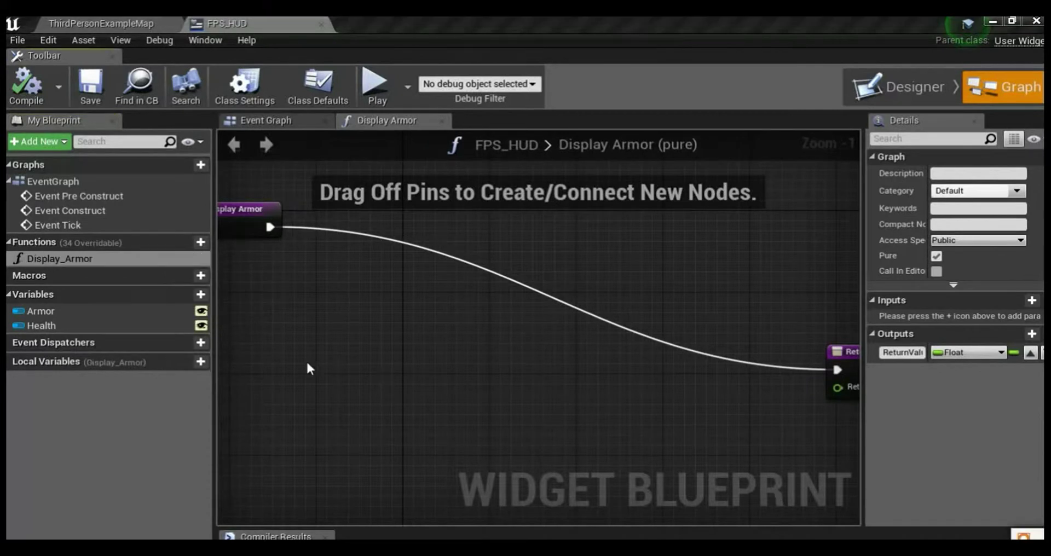
Step: Break the execution link between the Display Armor entry node and the Return Node
{"action": "right_click_drag", "start_coordinate": [557, 368], "coordinate": [466, 283]}
{"action": "scroll", "coordinate": [470, 284], "scroll_direction": "down", "scroll_amount": 1}
{"action": "right_click_drag", "start_coordinate": [605, 316], "coordinate": [584, 340]}
{"action": "right_click_drag", "start_coordinate": [327, 291], "coordinate": [349, 306]}
{"action": "scroll", "coordinate": [410, 279], "scroll_direction": "up", "scroll_amount": 1}
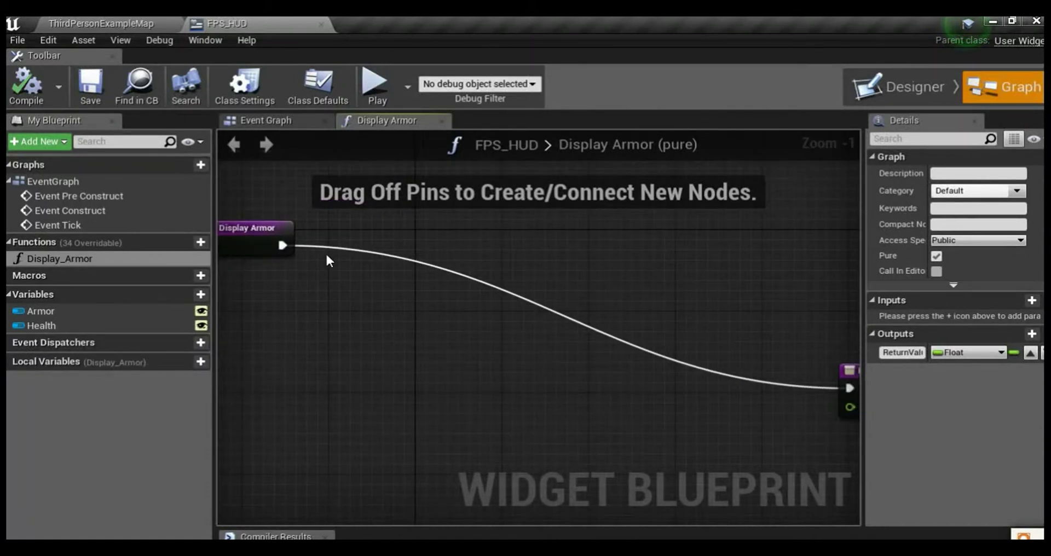
{"action": "left_click", "coordinate": [394, 256], "text": "alt"}
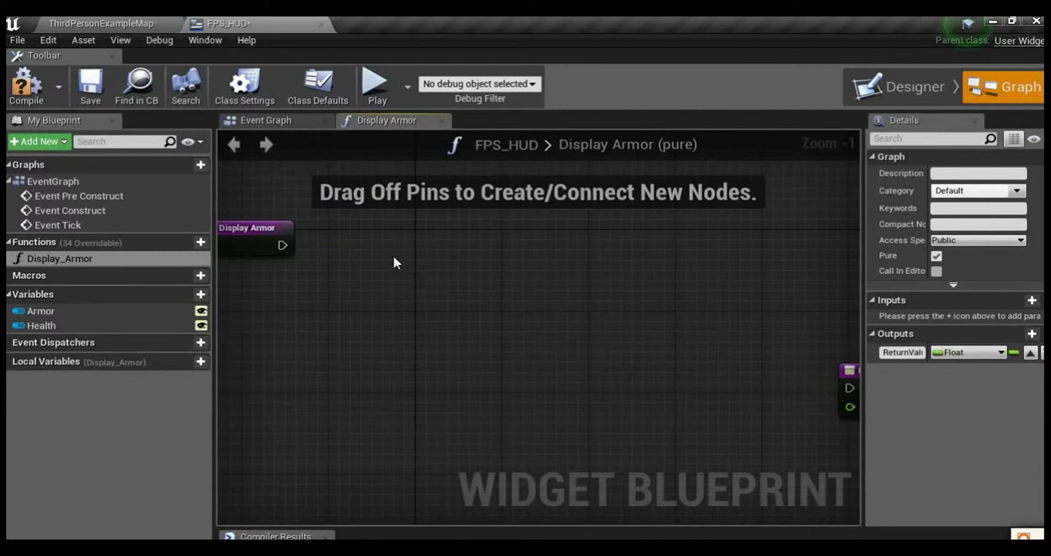
Step: Add a Cast To ThirdPersonCharacter node executed from the Display Armor entry node
{"action": "right_click_drag", "start_coordinate": [376, 255], "coordinate": [316, 242]}
{"action": "scroll", "coordinate": [422, 278], "scroll_direction": "up", "scroll_amount": 1}
{"action": "left_click_drag", "start_coordinate": [278, 224], "coordinate": [406, 261]}
{"action": "type", "text": "cast"}
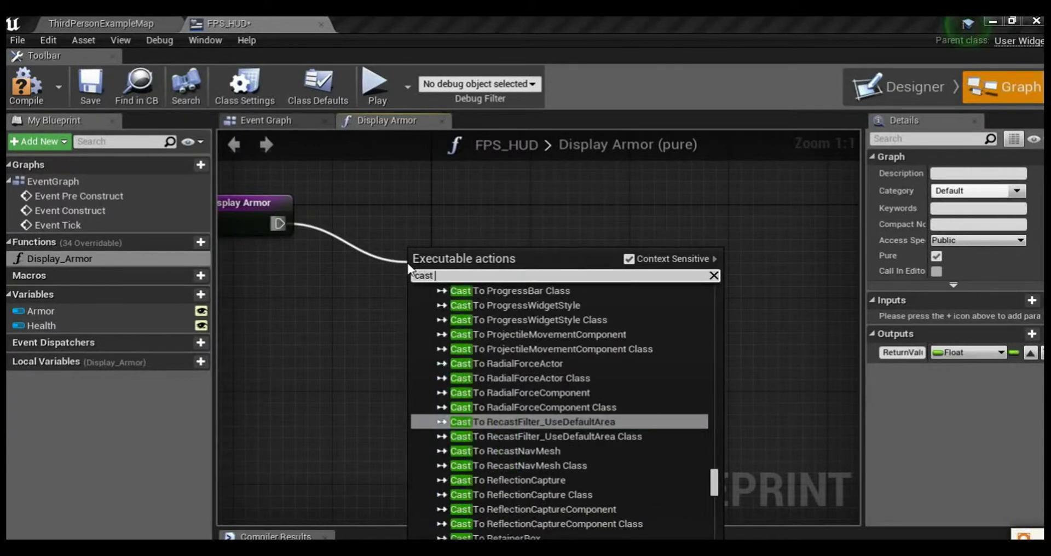
{"action": "type", "text": " to thir"}
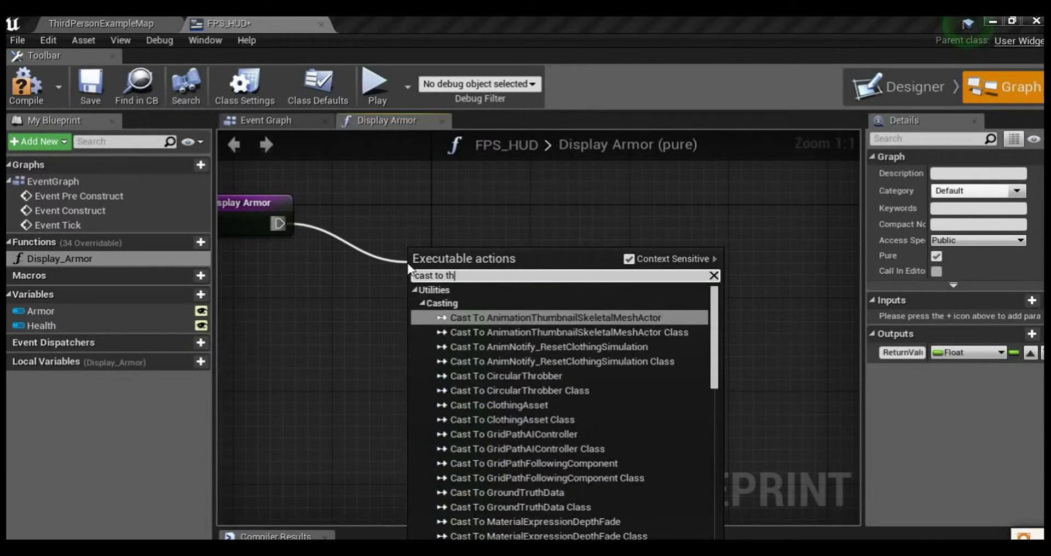
{"action": "key", "text": "Up"}
{"action": "key", "text": "Up"}
{"action": "key", "text": "Up"}
{"action": "key", "text": "Up"}
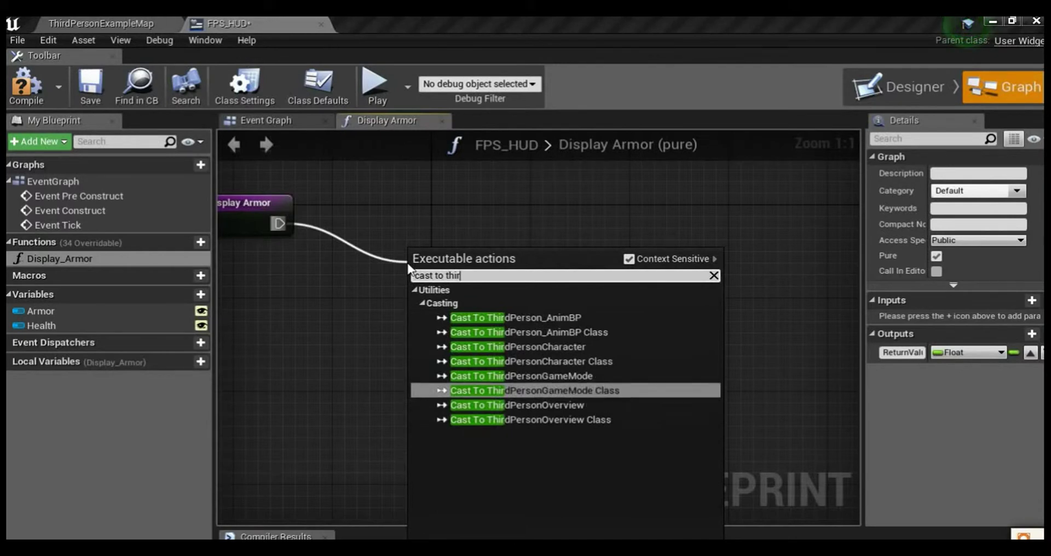
{"action": "key", "text": "Return"}
Step: Feed the cast's Object input from a new Get Player Character node and place that node to the left of the cast
{"action": "right_click_drag", "start_coordinate": [445, 395], "coordinate": [491, 330]}
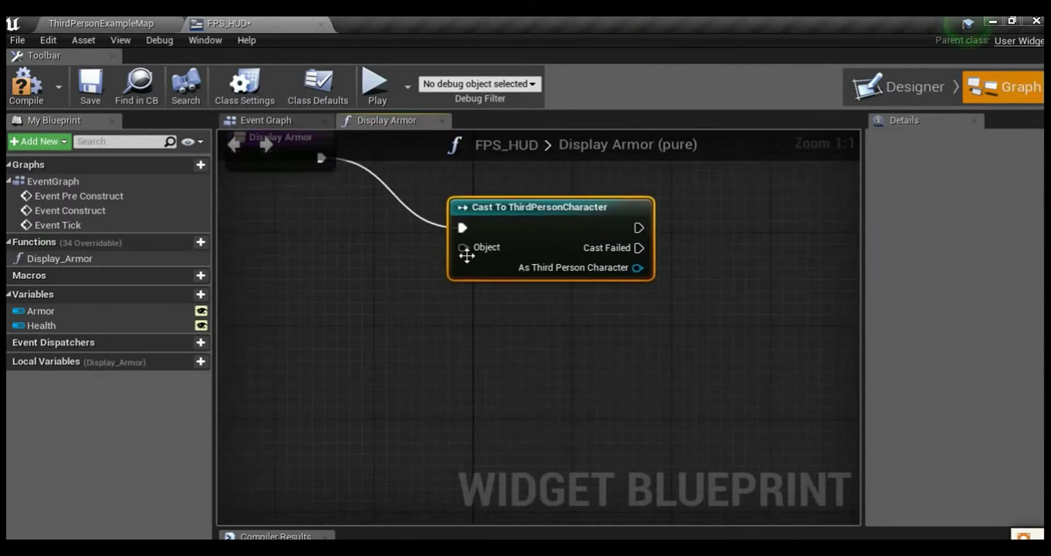
{"action": "left_click_drag", "start_coordinate": [466, 247], "coordinate": [350, 323]}
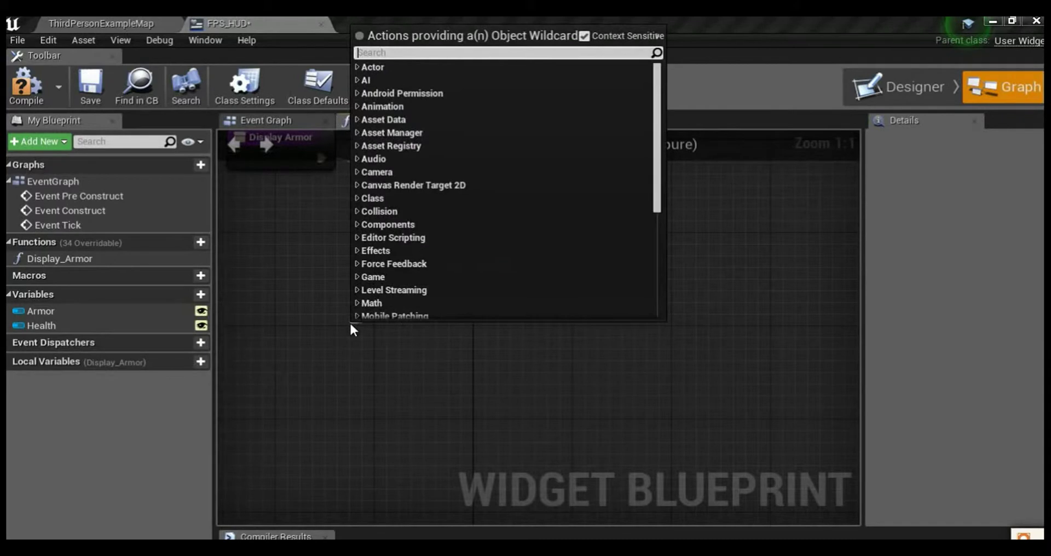
{"action": "type", "text": "get"}
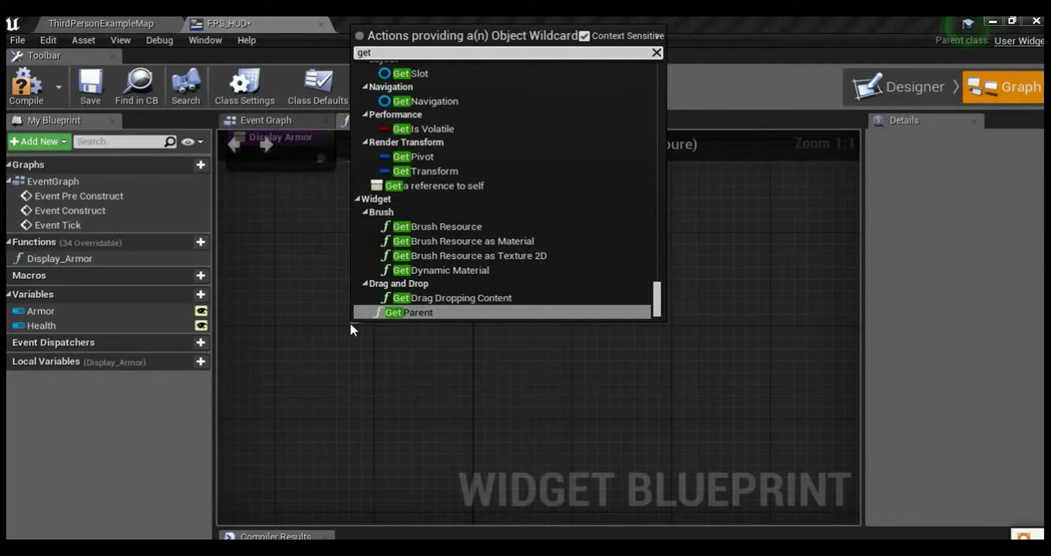
{"action": "type", "text": " player"}
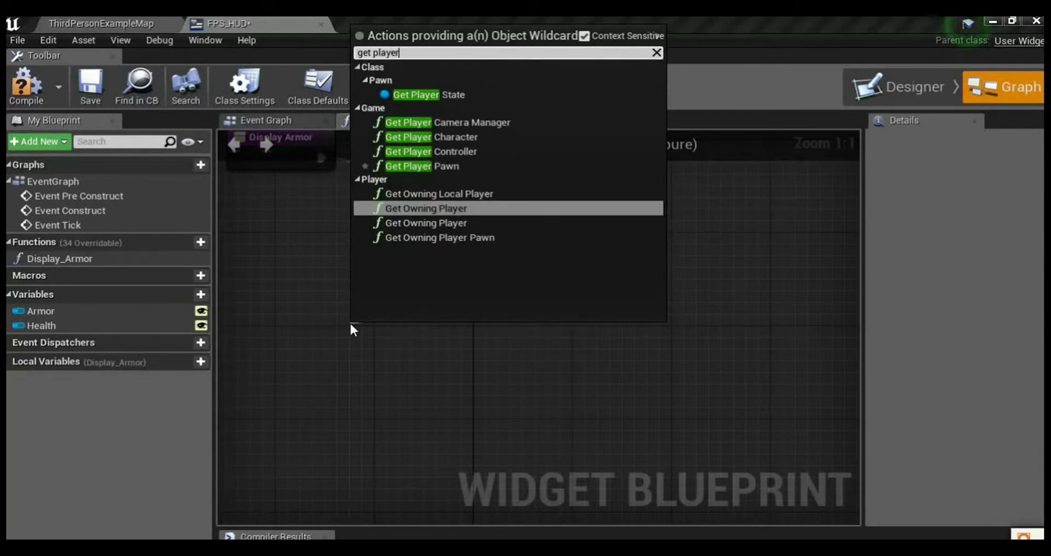
{"action": "type", "text": " ca"}
{"action": "key", "text": "BackSpace"}
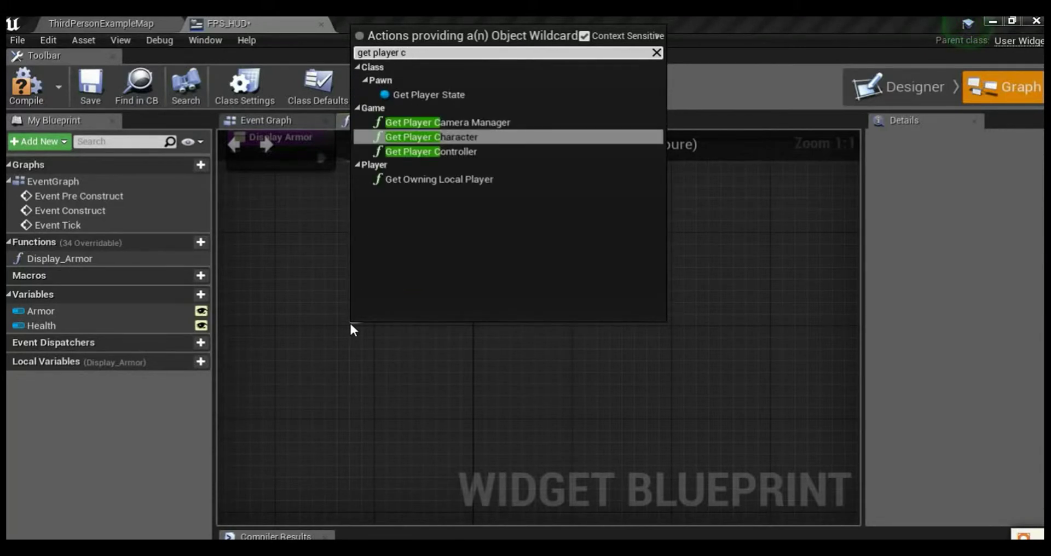
{"action": "key", "text": "Return"}
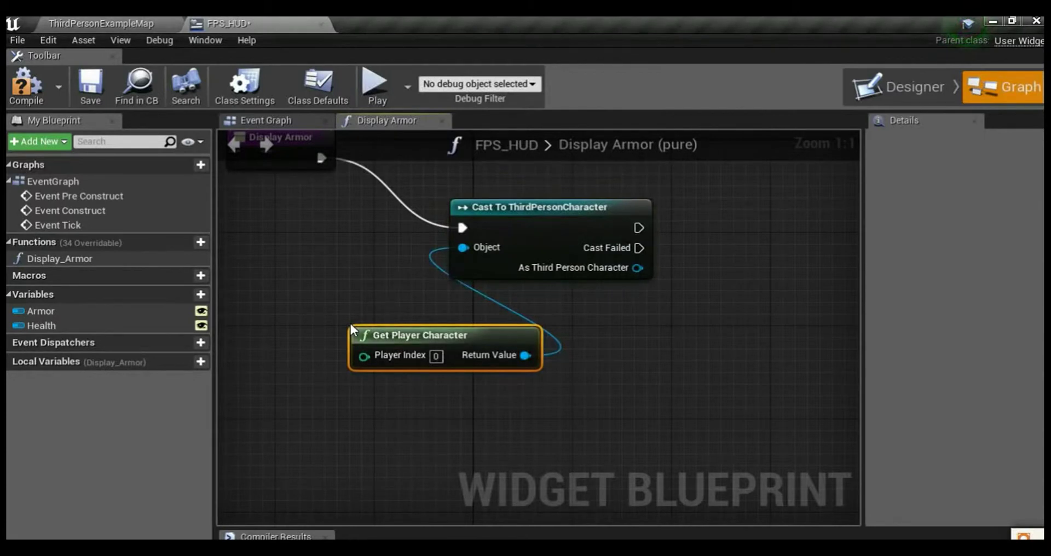
{"action": "left_click_drag", "start_coordinate": [458, 328], "coordinate": [324, 279]}
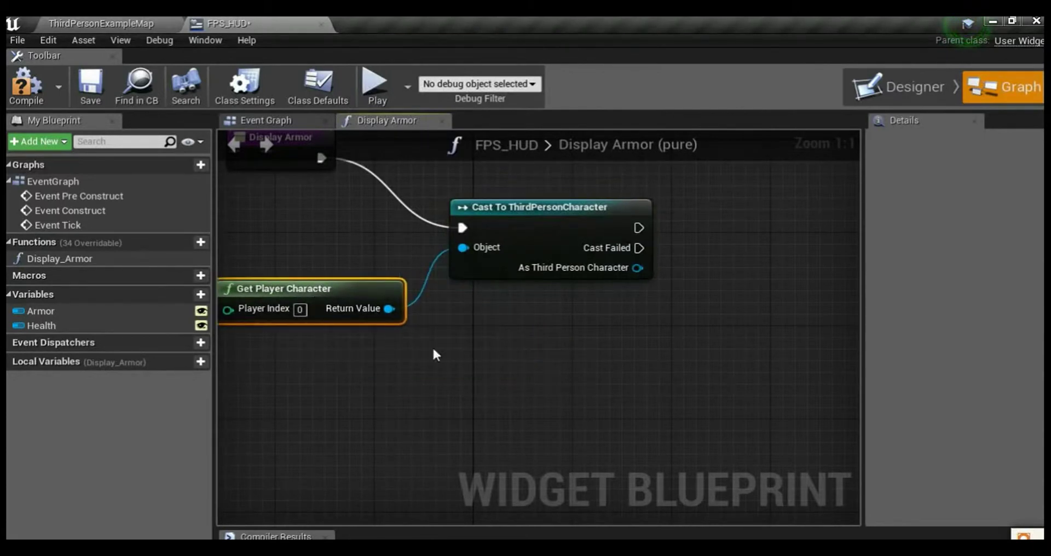
Step: Check the Health and Armor variables in the ThirdPersonCharacter blueprint and return to the Display Armor graph of FPS_HUD
{"action": "scroll", "coordinate": [580, 359], "scroll_direction": "down", "scroll_amount": 1}
{"action": "right_click_drag", "start_coordinate": [580, 359], "coordinate": [456, 374]}
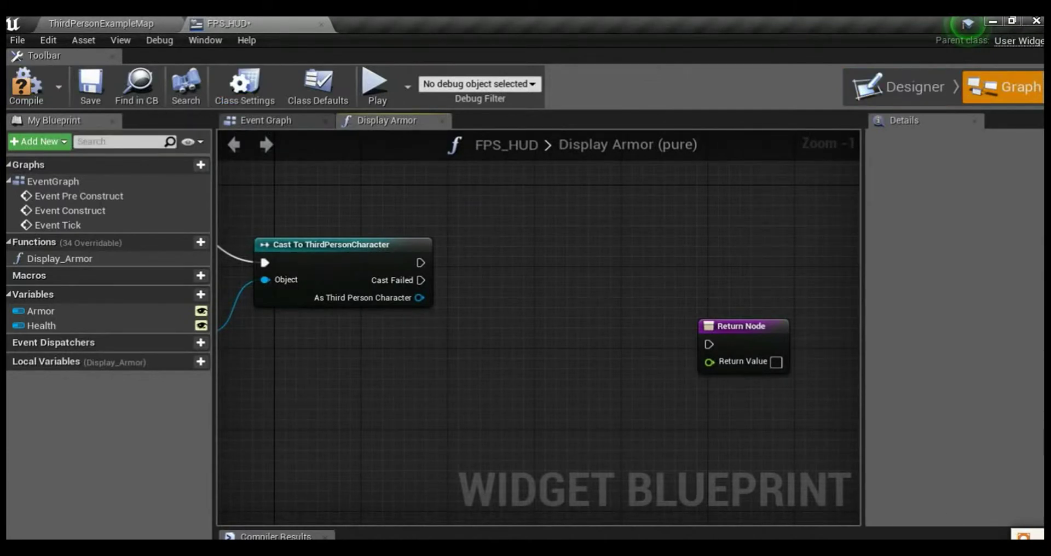
{"action": "right_click", "coordinate": [492, 334]}
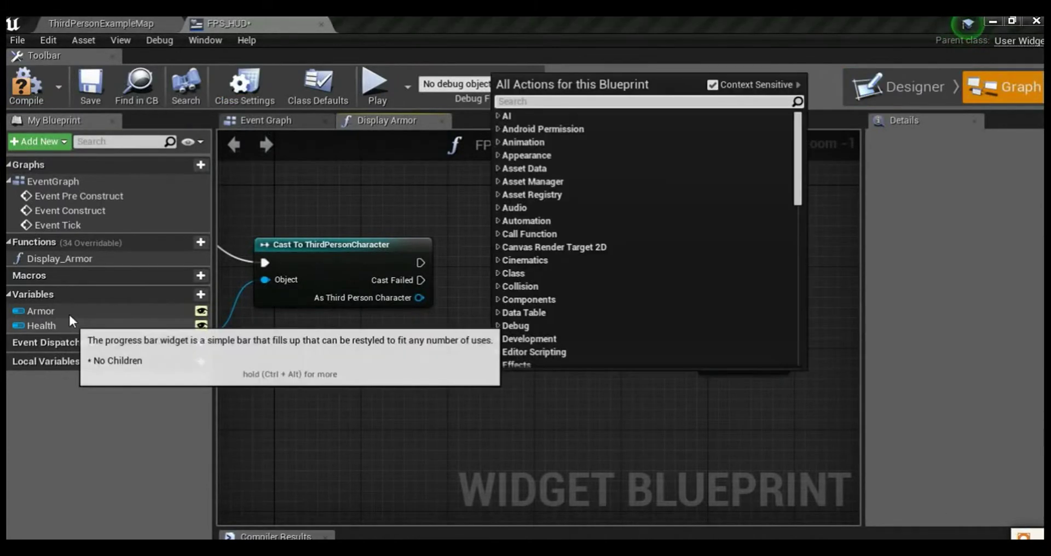
{"action": "right_click_drag", "start_coordinate": [258, 333], "coordinate": [232, 368]}
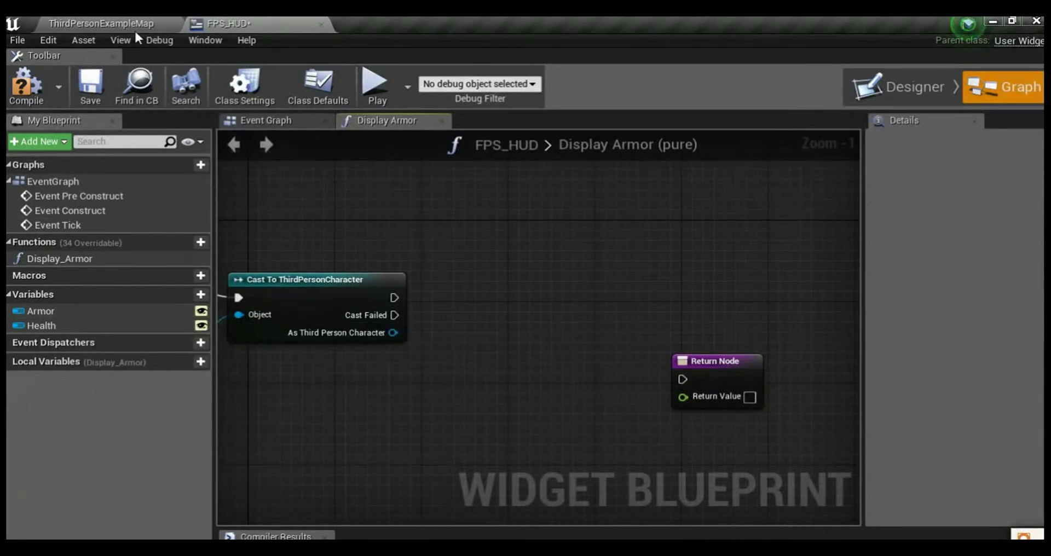
{"action": "left_click", "coordinate": [114, 21]}
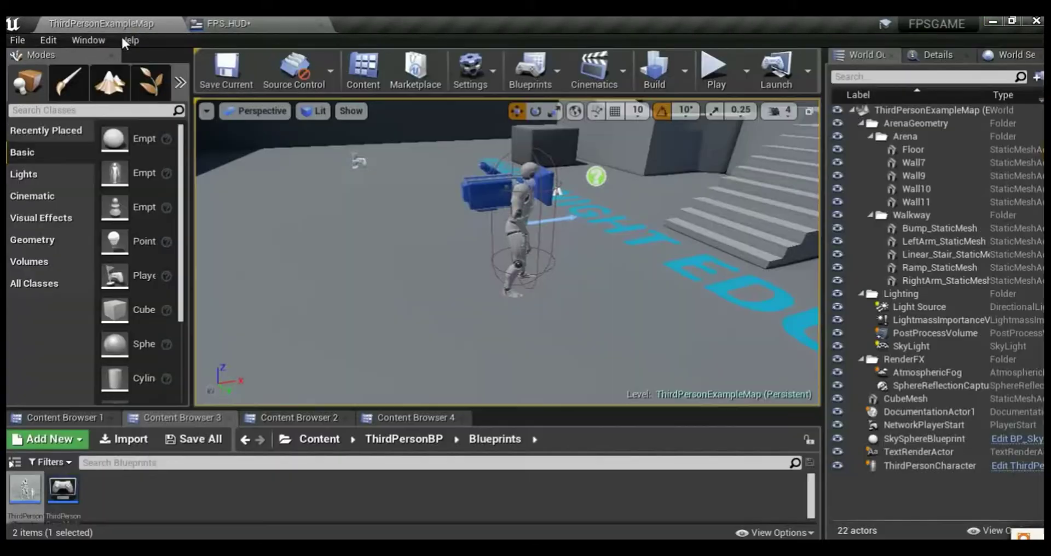
{"action": "double_click", "coordinate": [24, 490]}
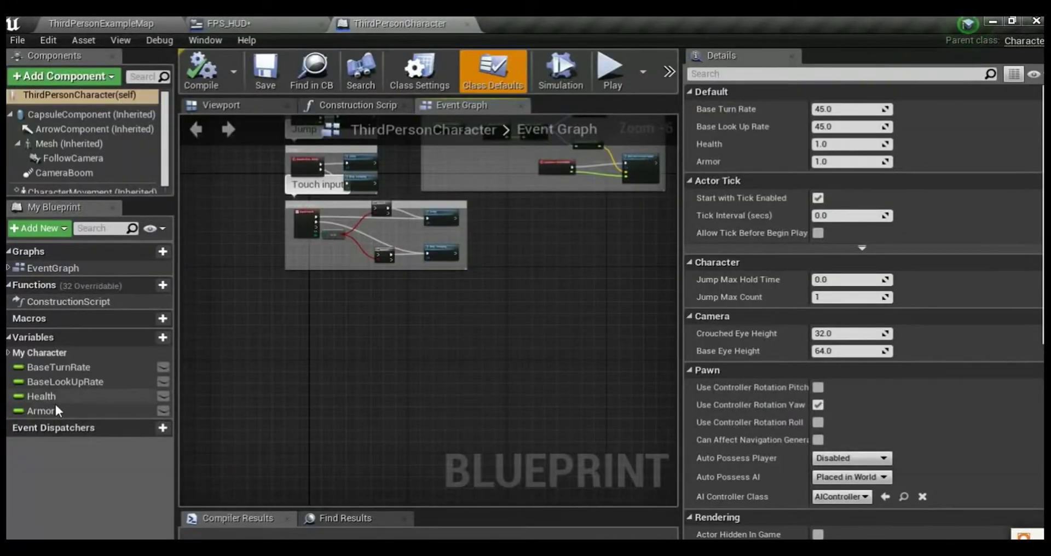
{"action": "left_click", "coordinate": [252, 23]}
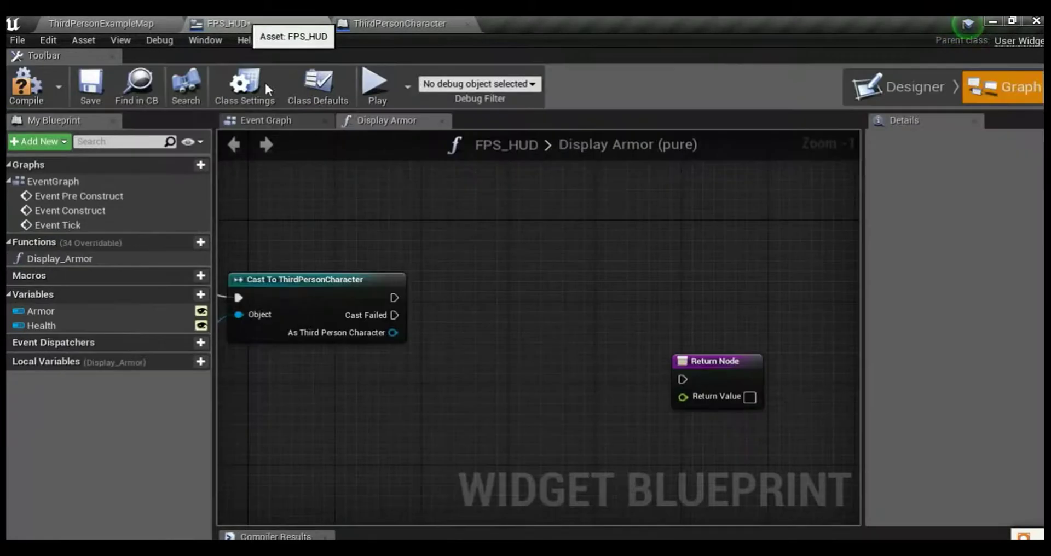
Step: Add a Get Armor node below the cast, targeted by the cast's As Third Person Character output
{"action": "right_click_drag", "start_coordinate": [345, 316], "coordinate": [377, 316]}
{"action": "left_click_drag", "start_coordinate": [418, 324], "coordinate": [444, 415]}
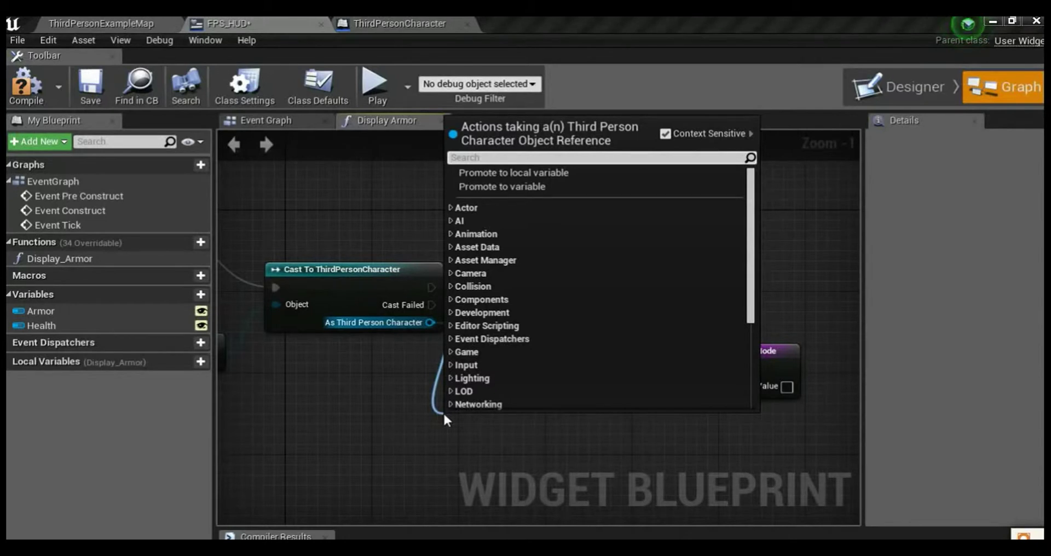
{"action": "type", "text": "geta"}
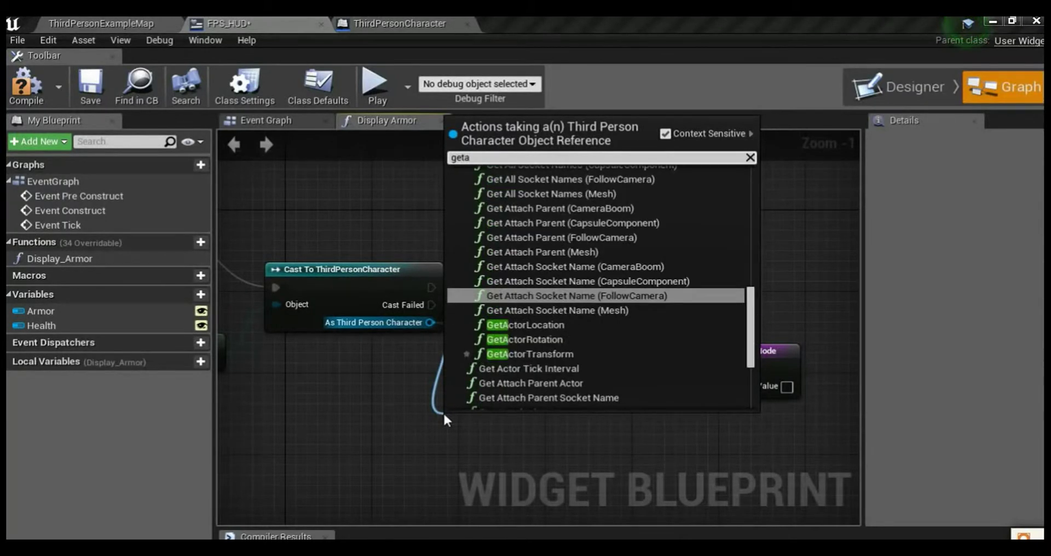
{"action": "key", "text": "BackSpace"}
{"action": "type", "text": "armor"}
{"action": "key", "text": "Return"}
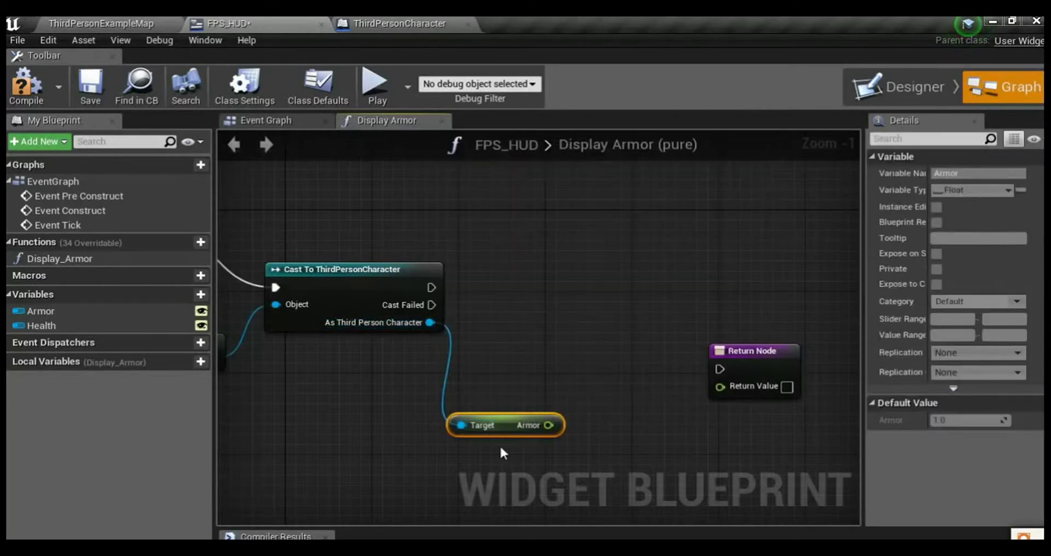
Step: Connect the Armor output to the Return Node's Return Value and the cast's success execution output to the Return Node
{"action": "left_click_drag", "start_coordinate": [548, 425], "coordinate": [721, 387]}
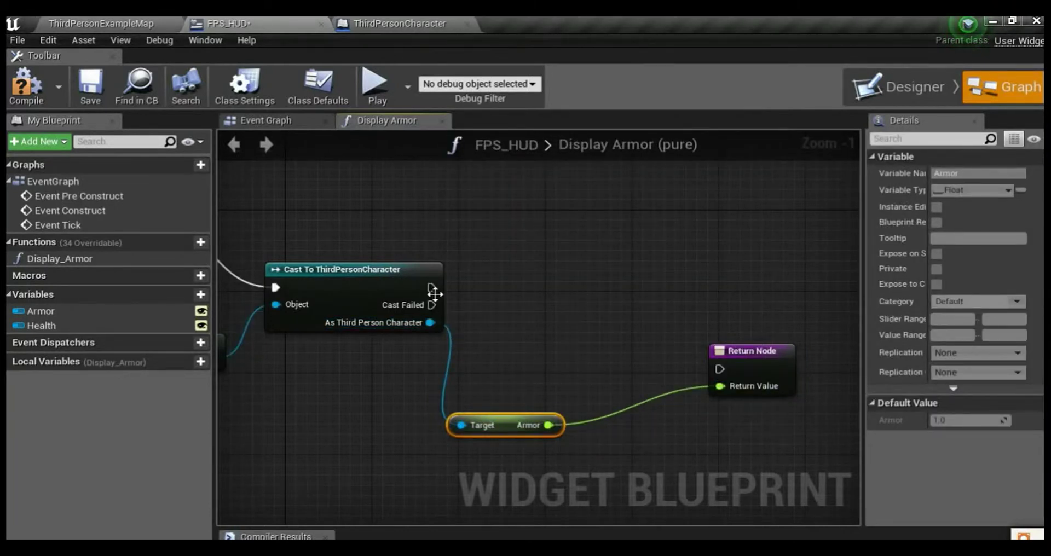
{"action": "left_click_drag", "start_coordinate": [433, 289], "coordinate": [720, 366]}
{"action": "right_click_drag", "start_coordinate": [409, 359], "coordinate": [540, 317]}
{"action": "scroll", "coordinate": [540, 317], "scroll_direction": "down", "scroll_amount": 3}
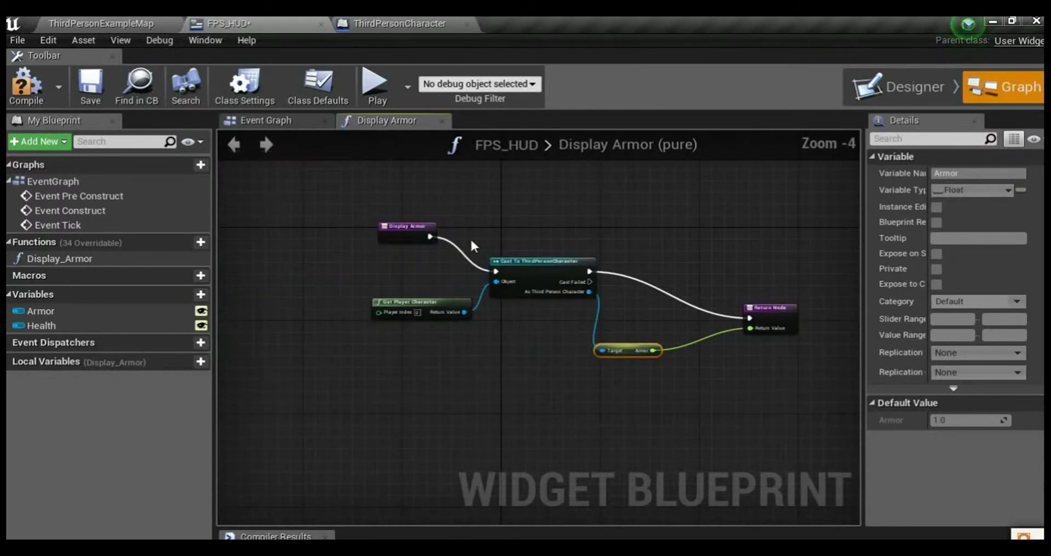
Step: Compile and save the FPS_HUD widget blueprint
{"action": "left_click", "coordinate": [26, 87]}
{"action": "left_click", "coordinate": [91, 87]}
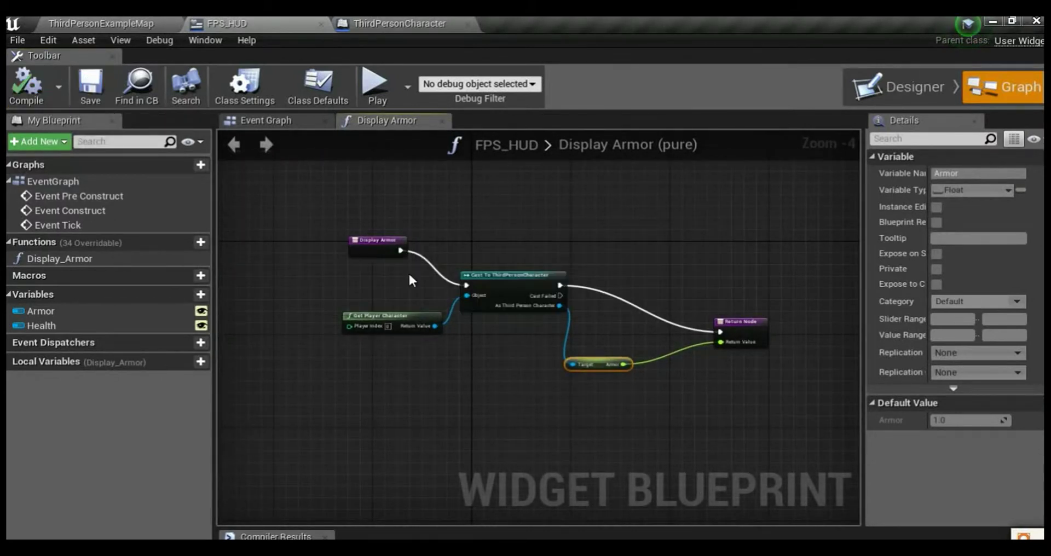
{"action": "right_click_drag", "start_coordinate": [429, 206], "coordinate": [373, 208]}
{"action": "left_click", "coordinate": [380, 24]}
{"action": "left_click", "coordinate": [236, 24]}
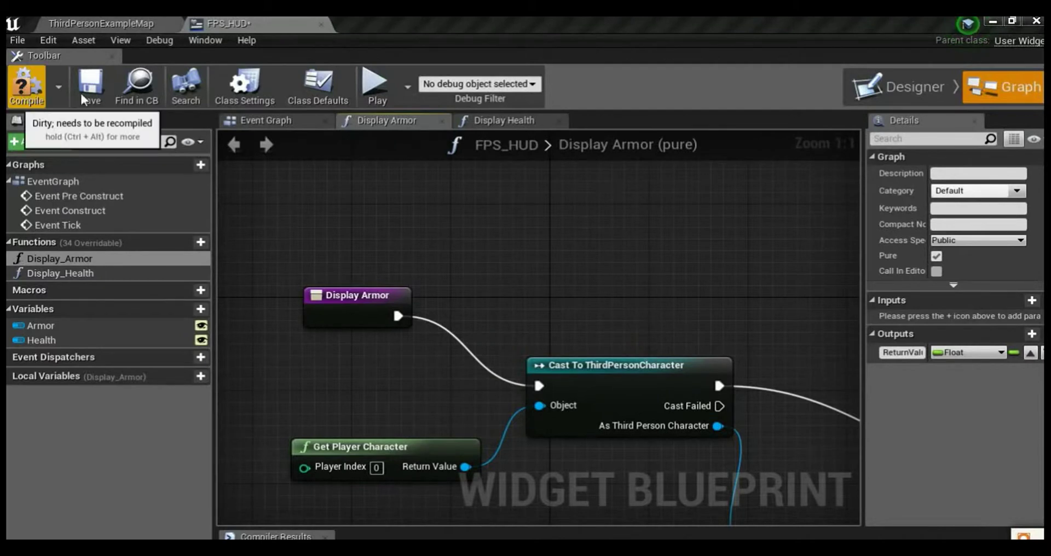
{"action": "left_click", "coordinate": [24, 86]}
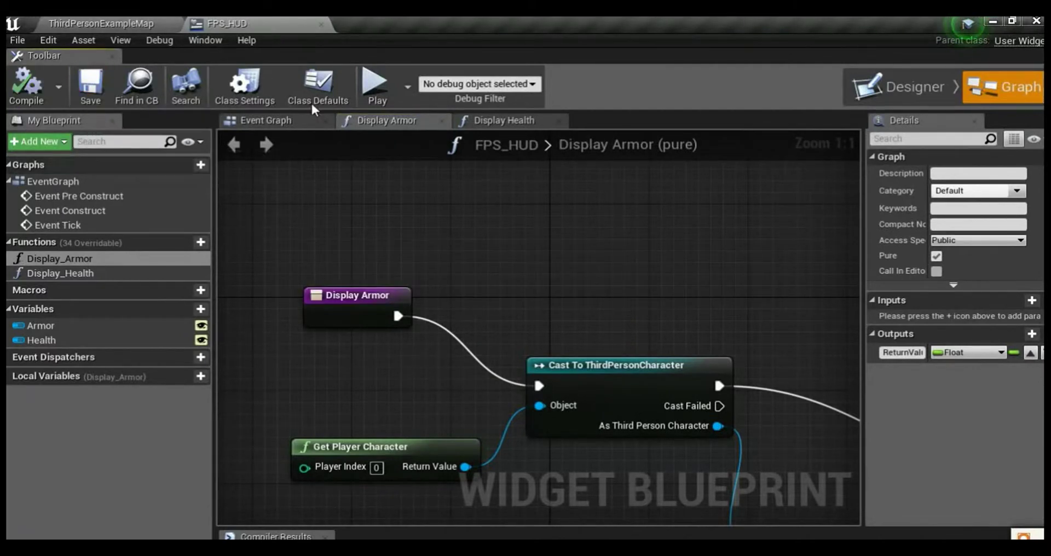
Step: Review the Armor and Health bars in FPS_HUD's designer view, and play-test ThirdPersonExampleMap by moving through the level to check for the HUD
{"action": "left_click", "coordinate": [868, 93]}
{"action": "scroll", "coordinate": [586, 261], "scroll_direction": "down", "scroll_amount": 1}
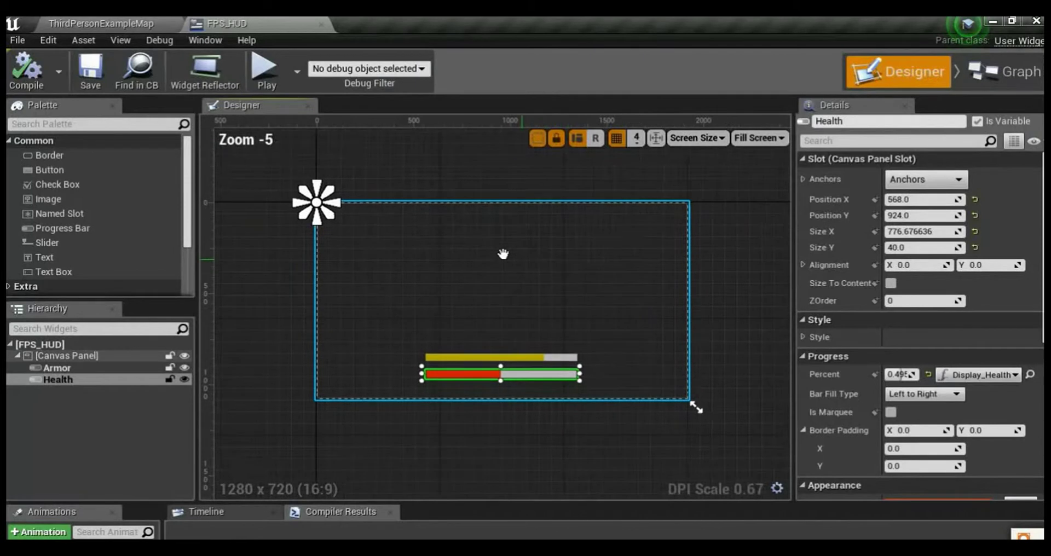
{"action": "scroll", "coordinate": [499, 260], "scroll_direction": "up", "scroll_amount": 1}
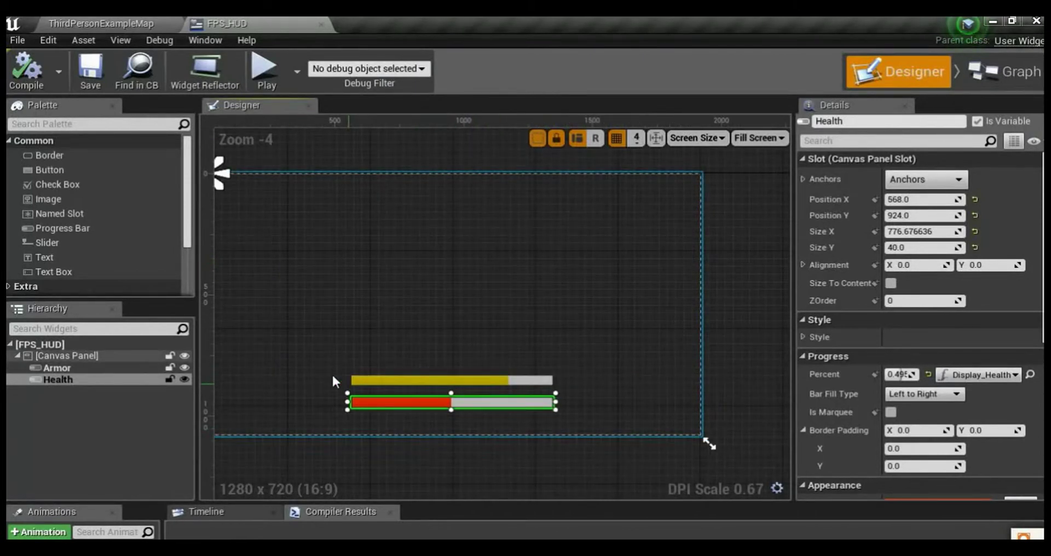
{"action": "left_click", "coordinate": [77, 22]}
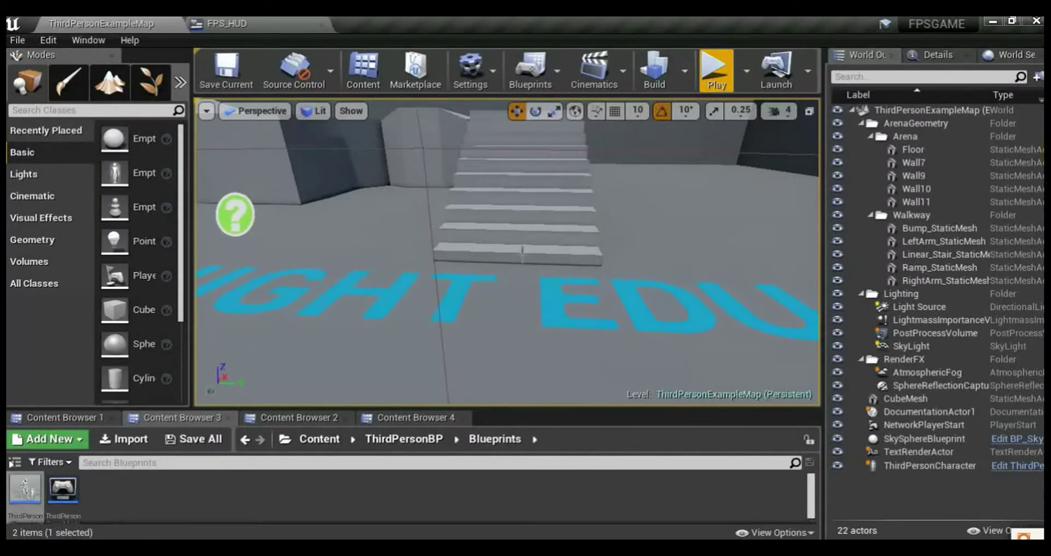
{"action": "right_click_drag", "start_coordinate": [482, 242], "coordinate": [427, 276]}
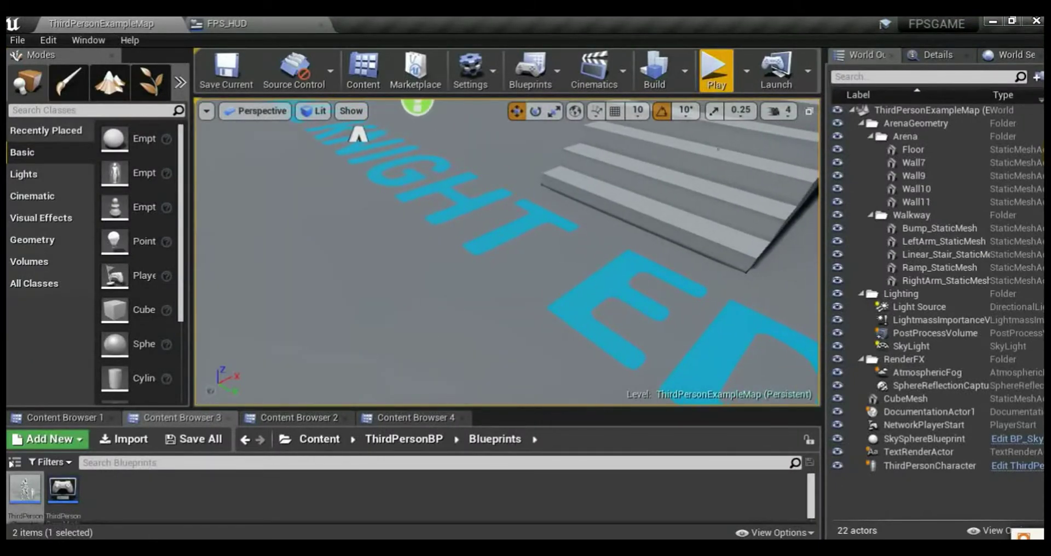
{"action": "left_click", "coordinate": [723, 85]}
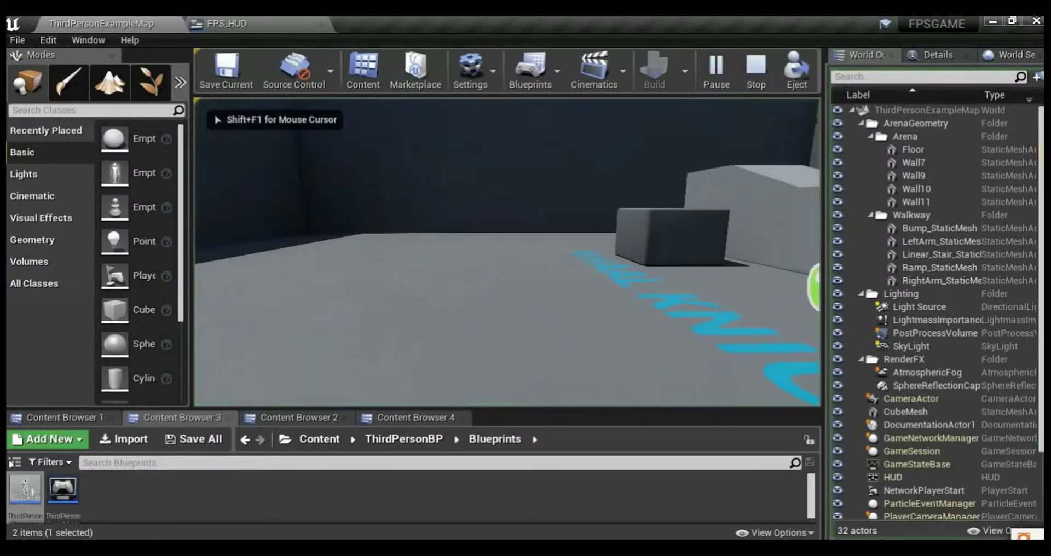
{"action": "key", "text": "w"}
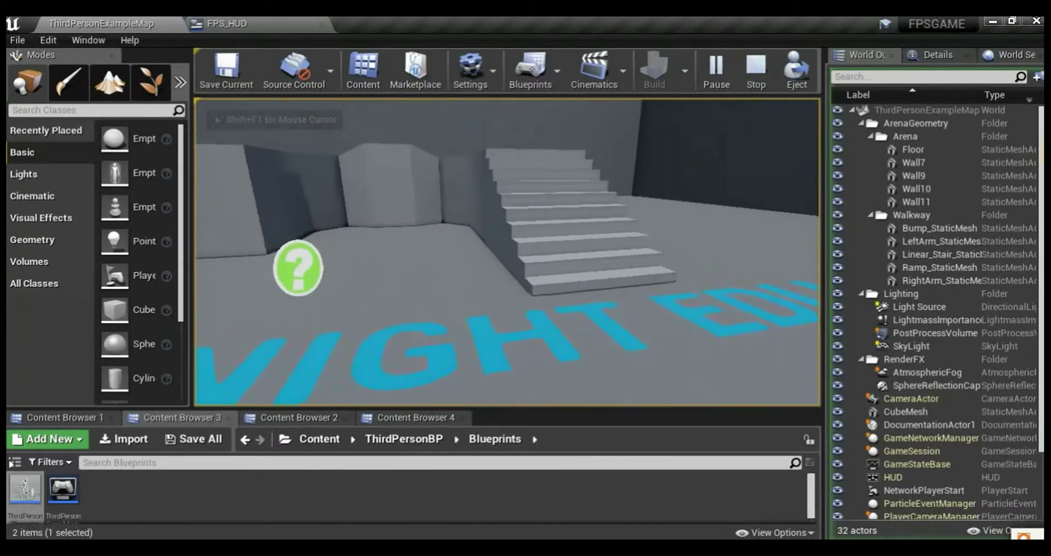
{"action": "key", "text": "w"}
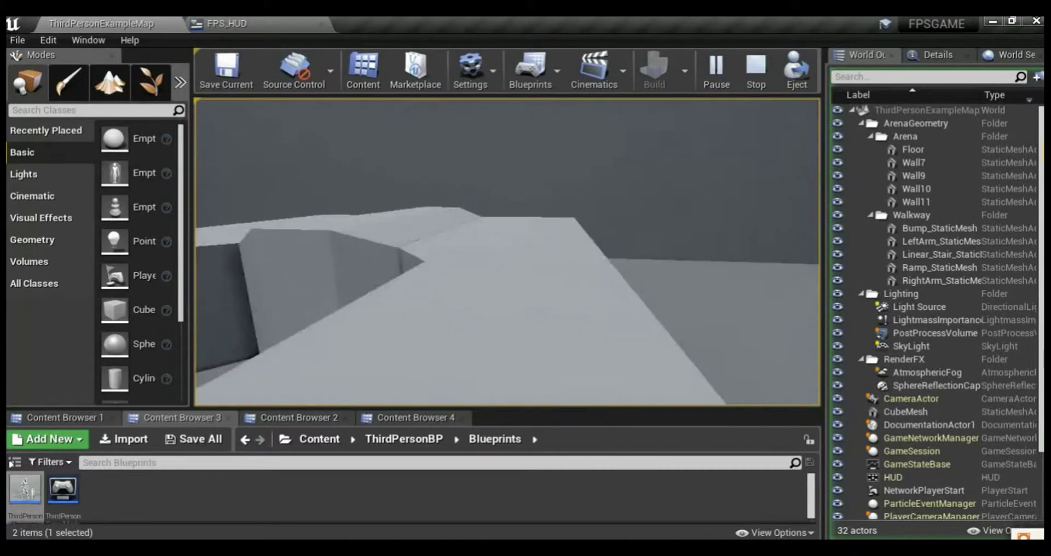
{"action": "key", "text": "Escape"}
{"action": "right_click_drag", "start_coordinate": [387, 223], "coordinate": [307, 268]}
{"action": "key", "text": "s"}
{"action": "key", "text": "w"}
{"action": "key", "text": "d"}
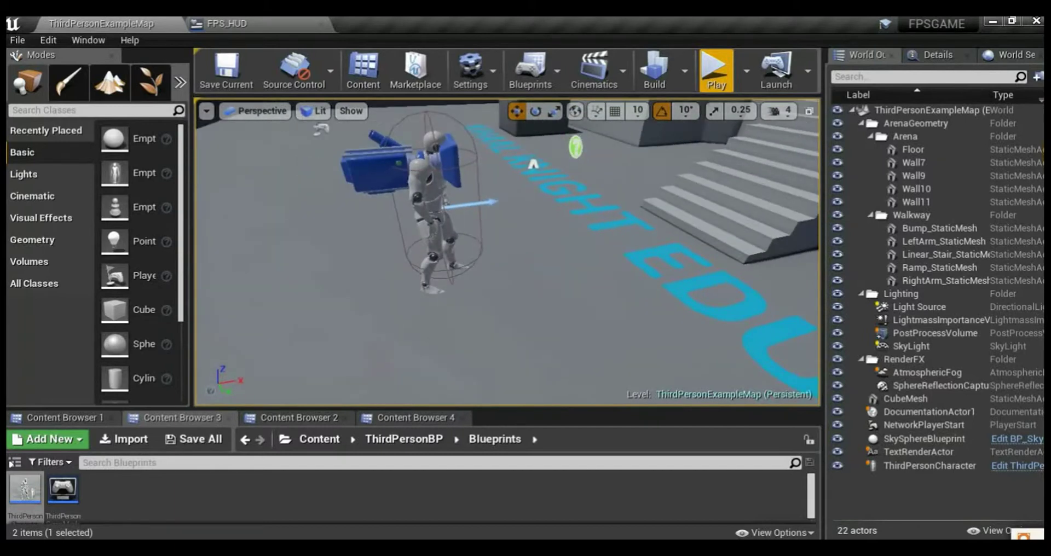
{"action": "left_click", "coordinate": [235, 25]}
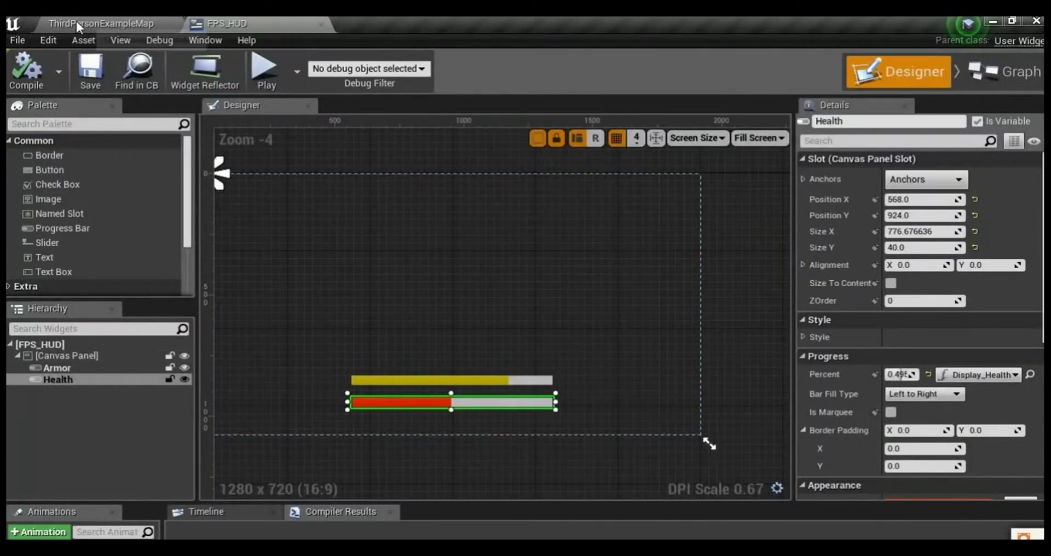
Step: Open the ThirdPersonCharacter blueprint and add an Event BeginPlay node in the empty area below its Touch input group
{"action": "left_click", "coordinate": [102, 23]}
{"action": "double_click", "coordinate": [11, 489]}
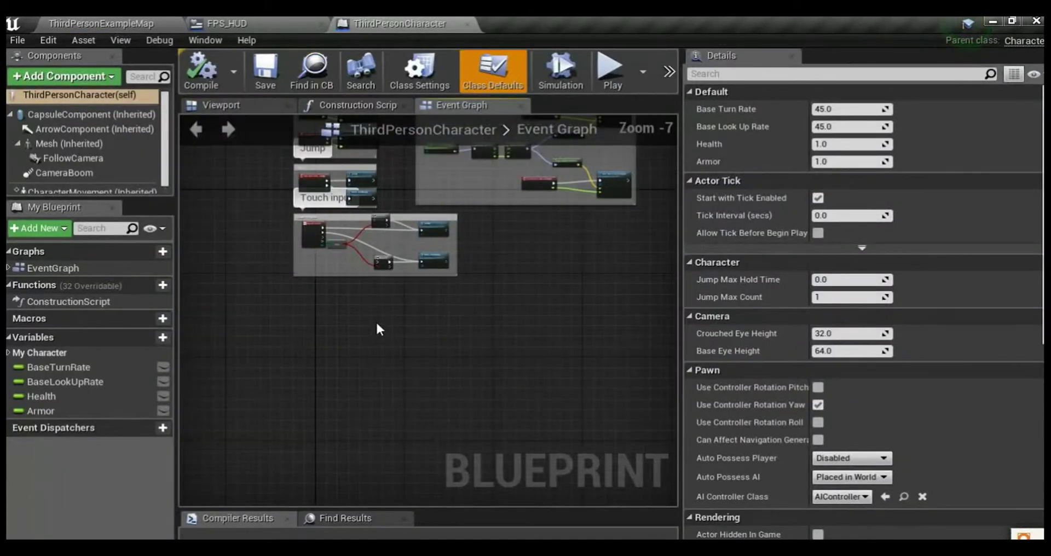
{"action": "scroll", "coordinate": [376, 320], "scroll_direction": "up", "scroll_amount": 4}
{"action": "scroll", "coordinate": [281, 327], "scroll_direction": "up", "scroll_amount": 1}
{"action": "right_click_drag", "start_coordinate": [276, 337], "coordinate": [312, 323]}
{"action": "right_click_drag", "start_coordinate": [267, 281], "coordinate": [239, 276]}
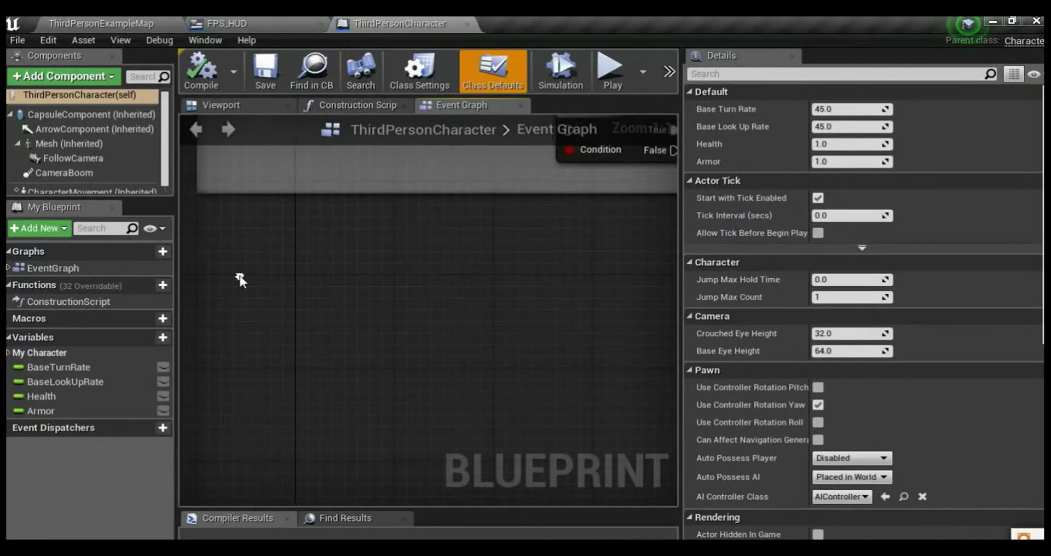
{"action": "right_click", "coordinate": [240, 277]}
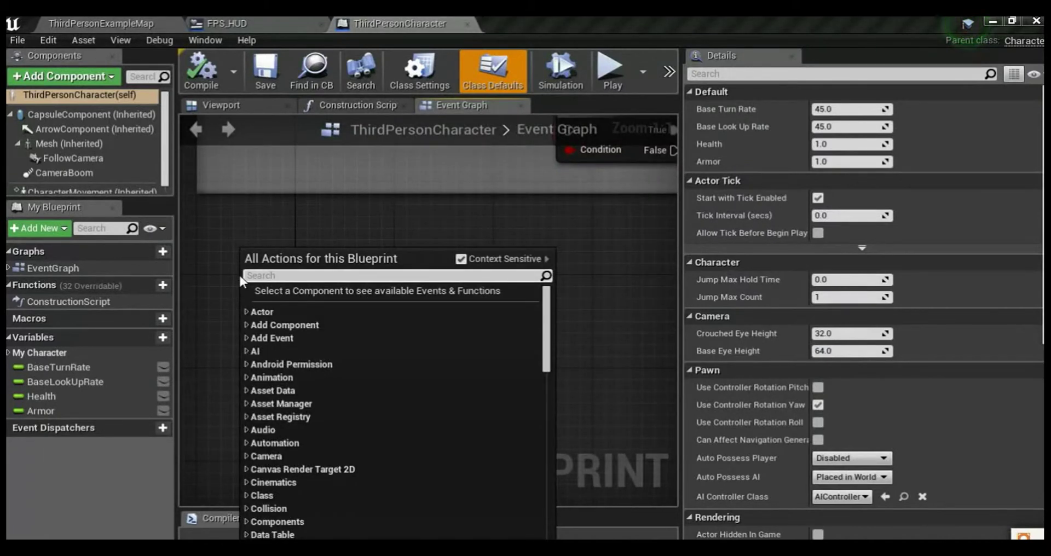
{"action": "type", "text": "even"}
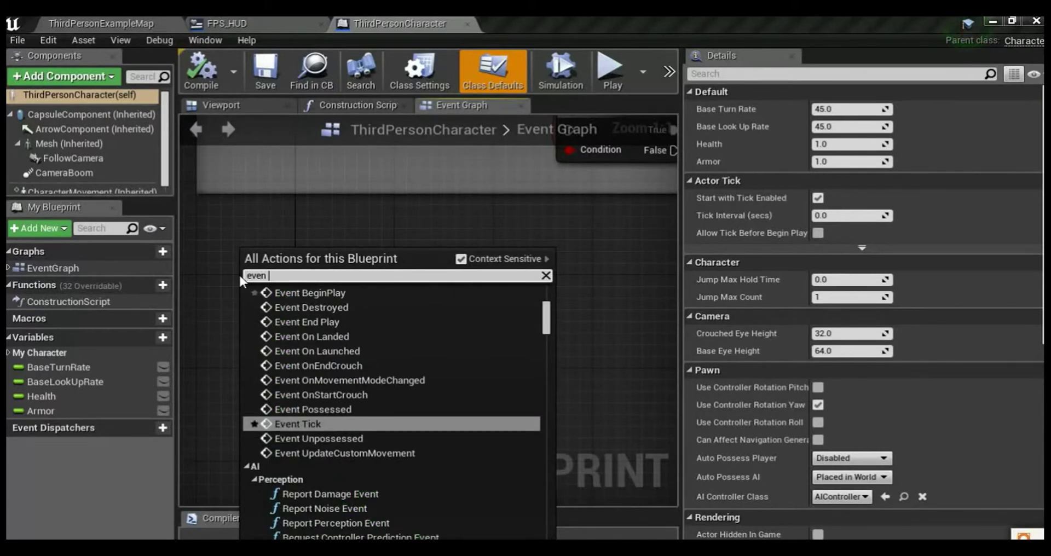
{"action": "type", "text": " big"}
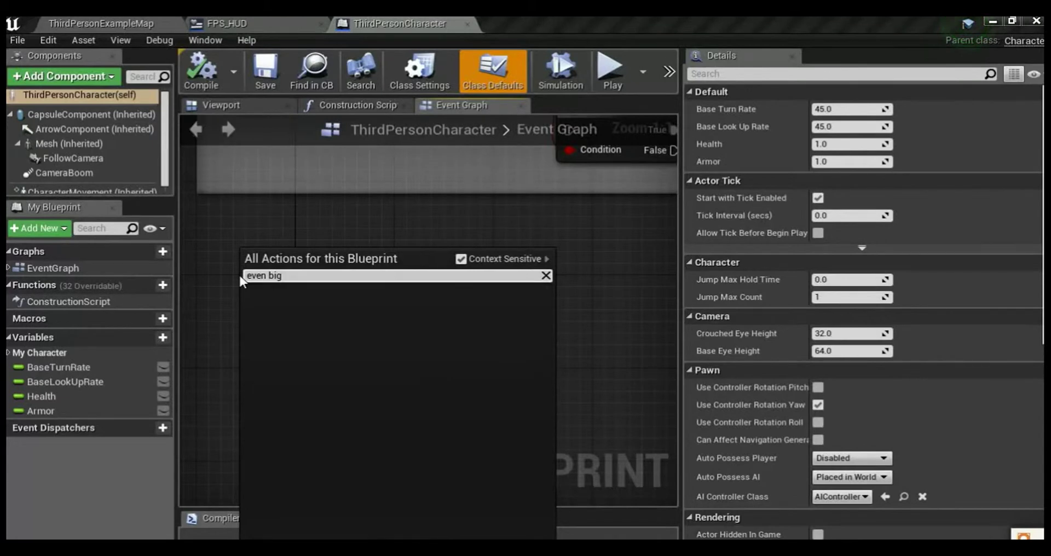
{"action": "key", "text": "BackSpace"}
{"action": "key", "text": "BackSpace"}
{"action": "type", "text": "e"}
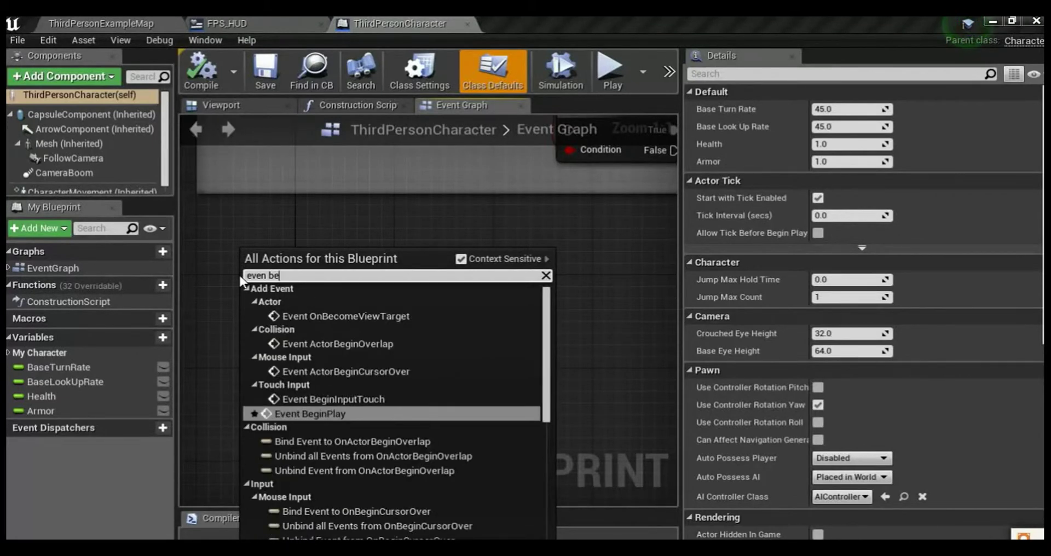
{"action": "key", "text": "Return"}
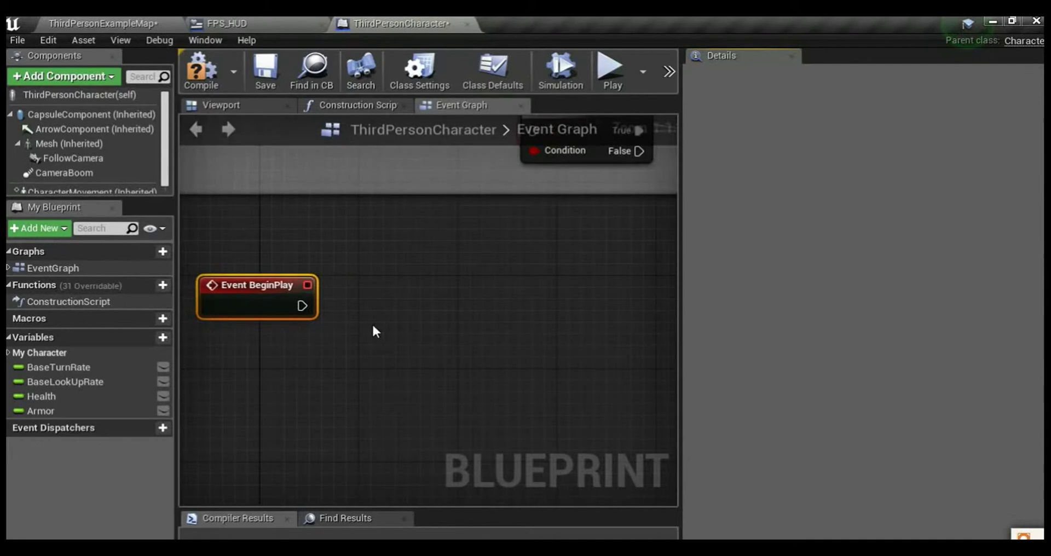
Step: Add a Create Widget node executed from Event BeginPlay
{"action": "left_click_drag", "start_coordinate": [302, 307], "coordinate": [383, 333]}
{"action": "right_click_drag", "start_coordinate": [401, 334], "coordinate": [383, 301]}
{"action": "left_click_drag", "start_coordinate": [283, 272], "coordinate": [380, 272]}
{"action": "type", "text": "cr"}
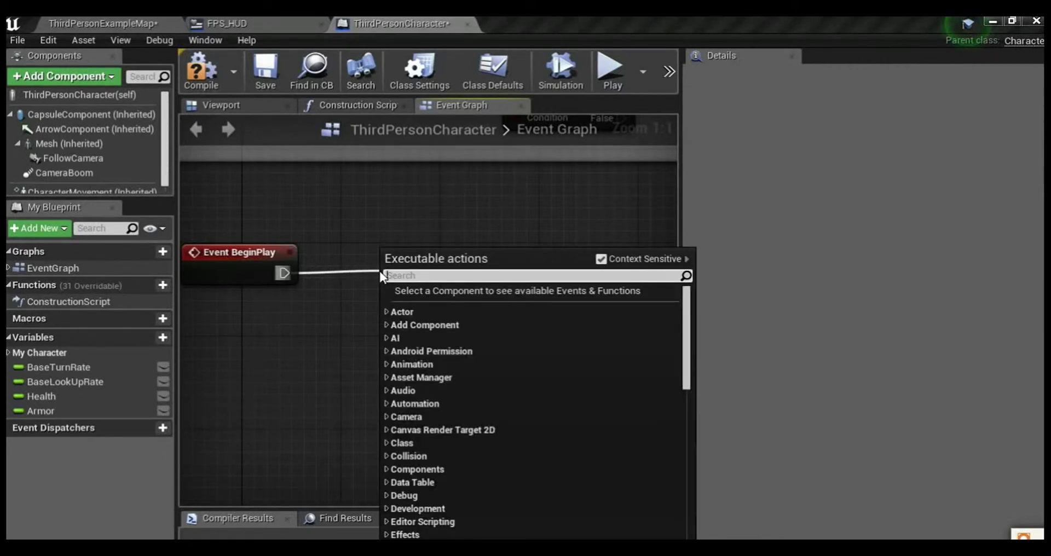
{"action": "type", "text": "eta"}
{"action": "key", "text": "BackSpace"}
{"action": "key", "text": "BackSpace"}
{"action": "key", "text": "BackSpace"}
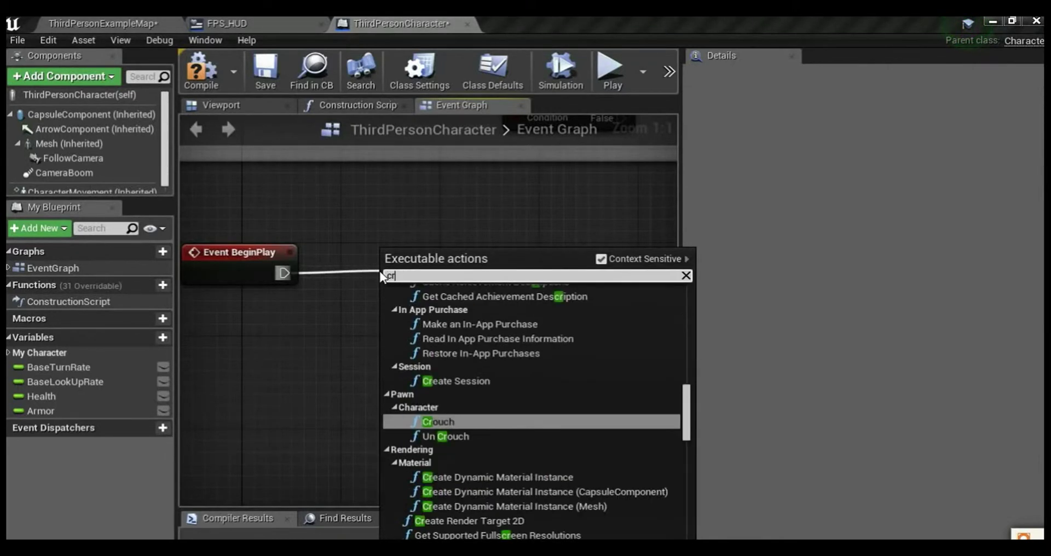
{"action": "type", "text": "eate w"}
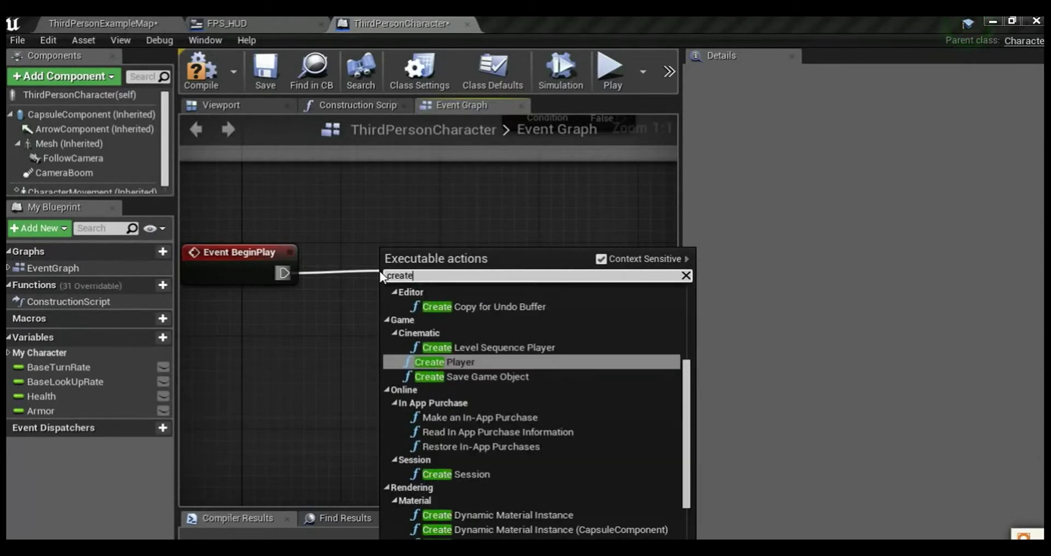
{"action": "key", "text": "Return"}
Step: Set the Create Widget node's class to FPS_HUD
{"action": "right_click_drag", "start_coordinate": [356, 370], "coordinate": [267, 359]}
{"action": "left_click", "coordinate": [331, 306]}
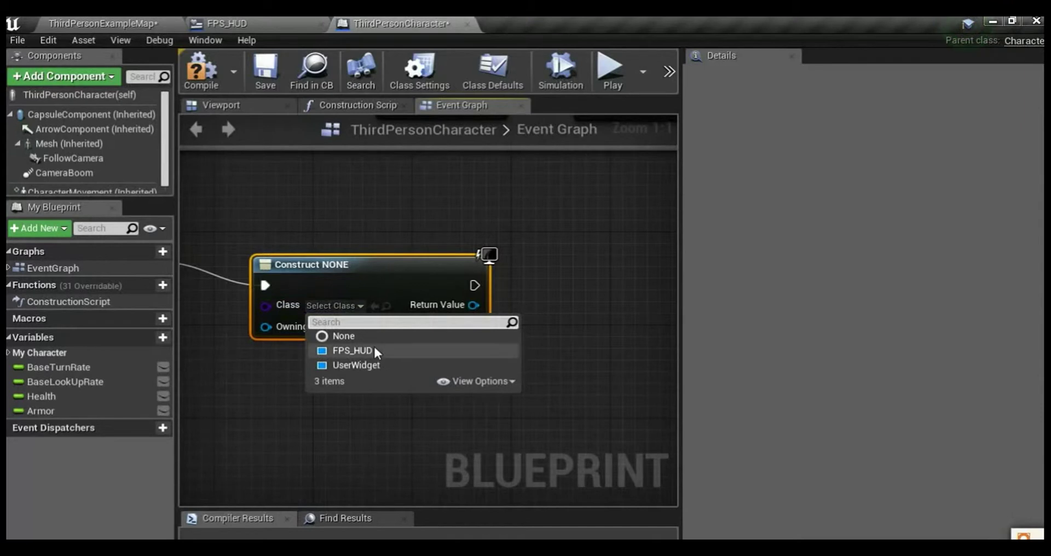
{"action": "left_click", "coordinate": [351, 350]}
{"action": "right_click_drag", "start_coordinate": [379, 344], "coordinate": [247, 360]}
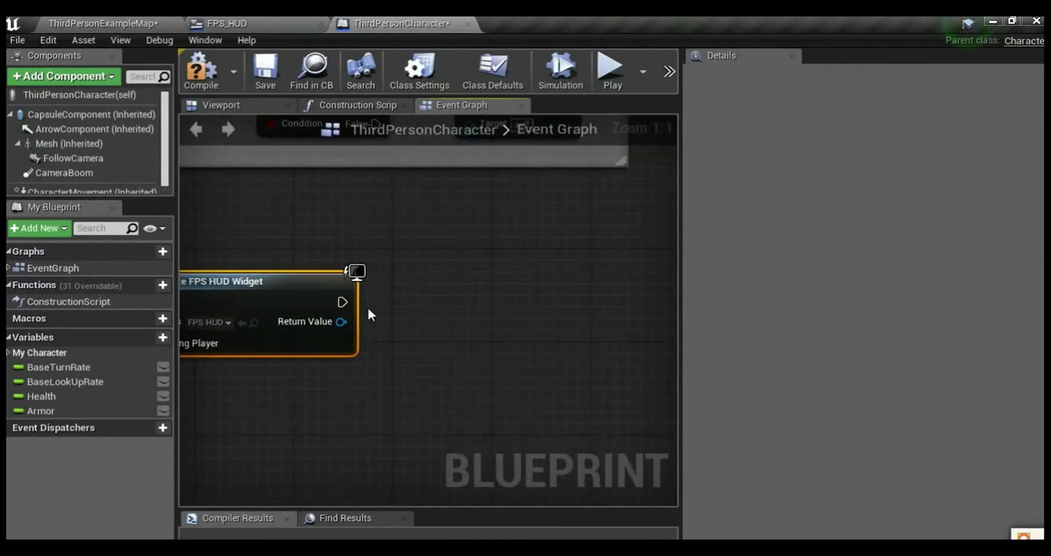
Step: Add an Add to Viewport node fed by the Create FPS HUD Widget node's Return Value, and align it beside that node
{"action": "left_click", "coordinate": [205, 25]}
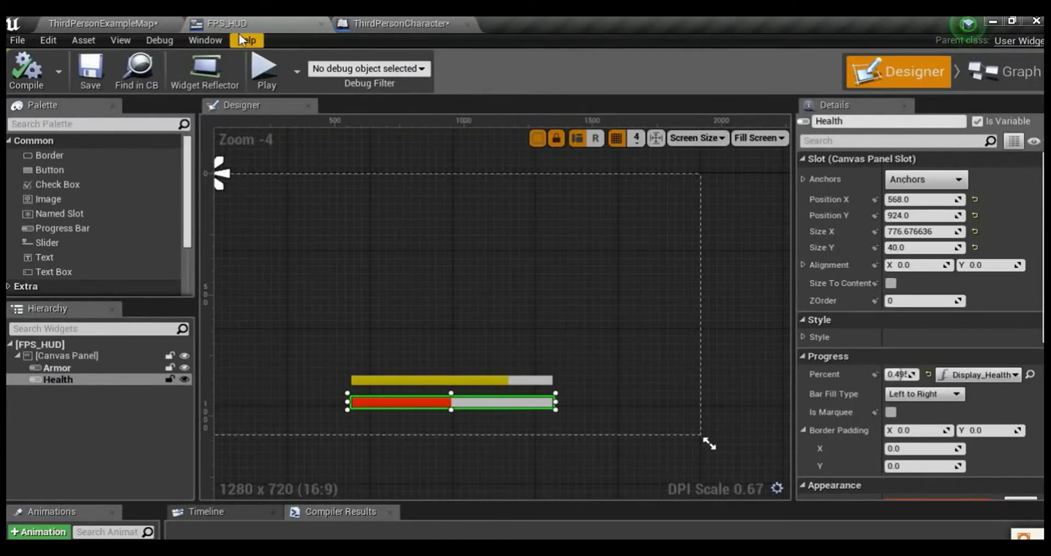
{"action": "left_click", "coordinate": [390, 24]}
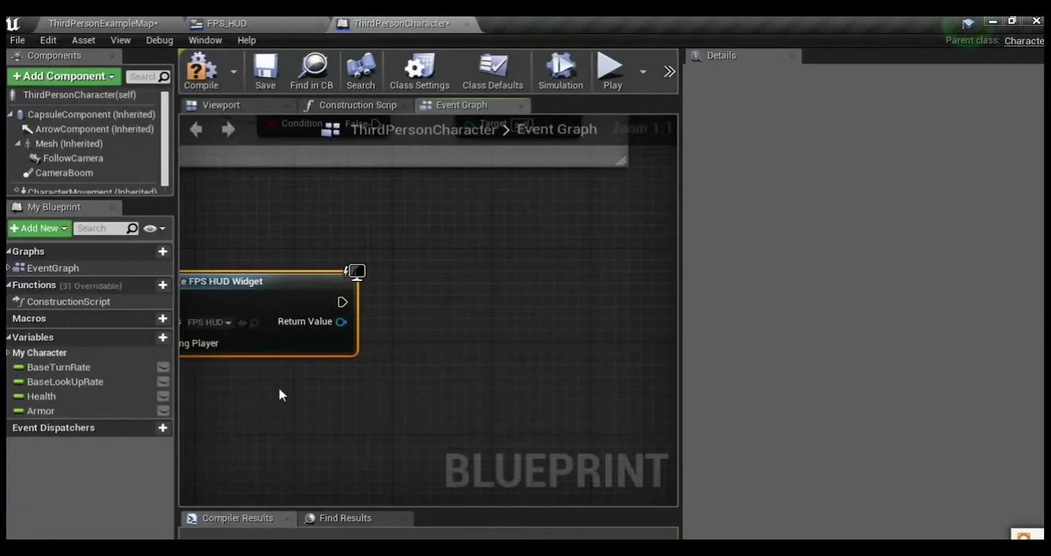
{"action": "left_click_drag", "start_coordinate": [391, 294], "coordinate": [494, 302]}
{"action": "type", "text": "v"}
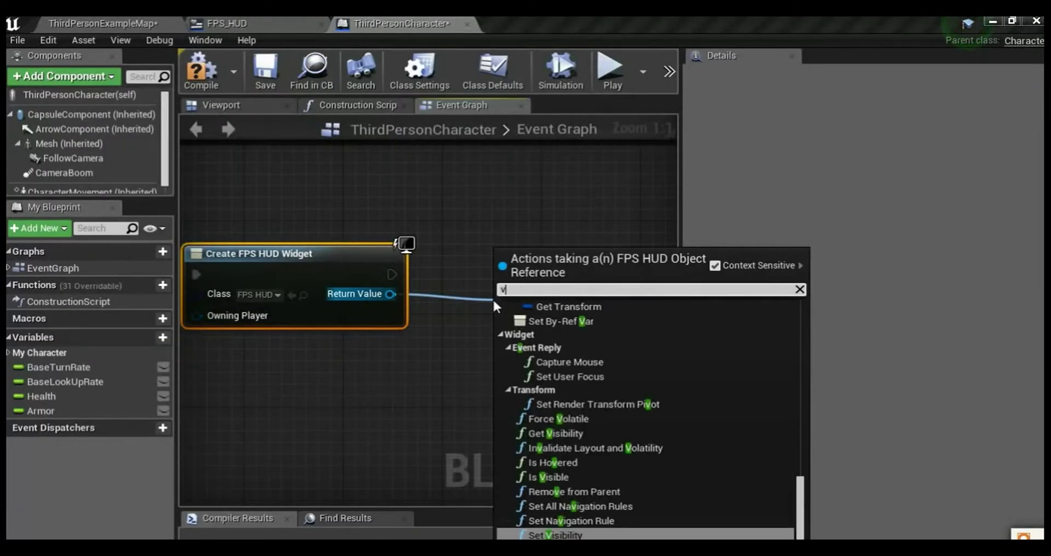
{"action": "key", "text": "BackSpace"}
{"action": "type", "text": "add"}
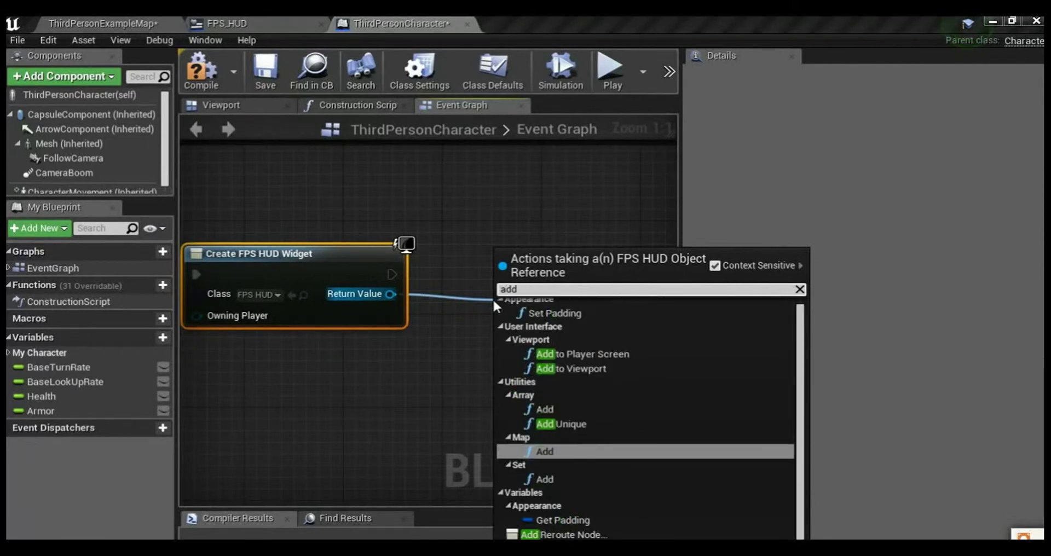
{"action": "type", "text": " to vi"}
{"action": "key", "text": "Return"}
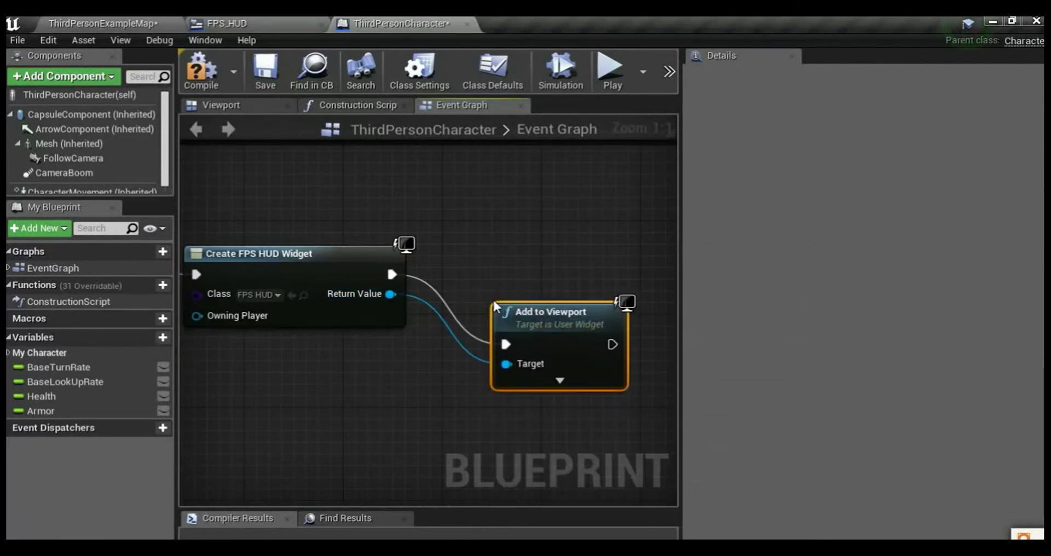
{"action": "left_click_drag", "start_coordinate": [537, 327], "coordinate": [499, 257]}
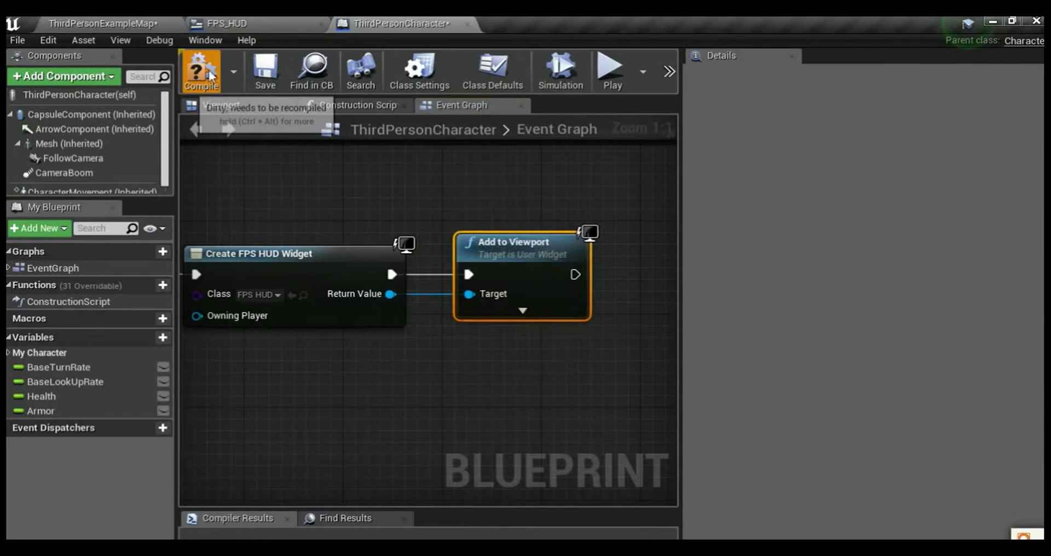
Step: Compile and save the ThirdPersonCharacter blueprint, and play-test ThirdPersonExampleMap briefly to check the HUD bars
{"action": "left_click", "coordinate": [266, 70]}
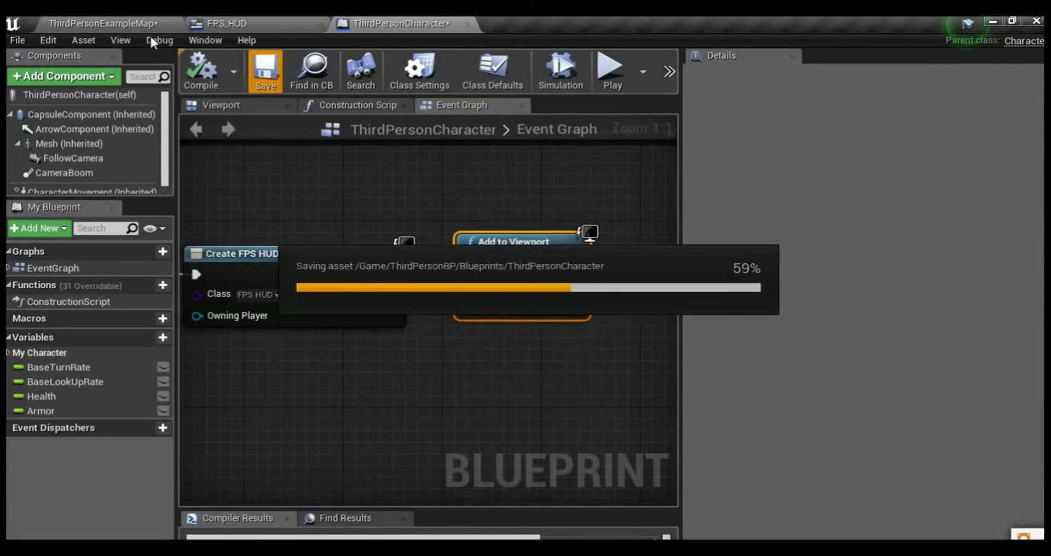
{"action": "left_click", "coordinate": [104, 23]}
{"action": "left_click", "coordinate": [726, 63]}
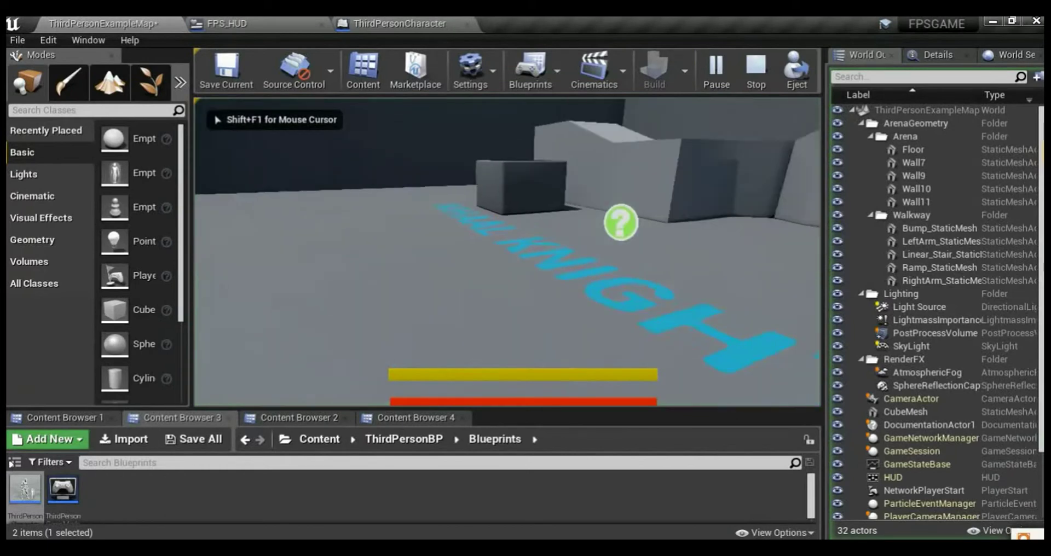
{"action": "key", "text": "Escape"}
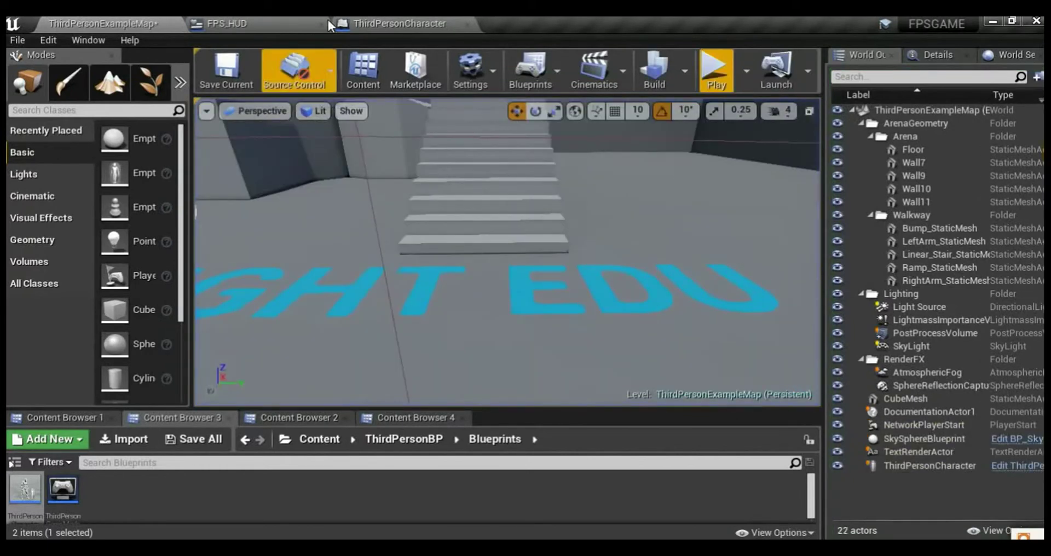
Step: In ThirdPersonCharacter, set the default value of the Health variable to 0.1 and of the Armor variable to 0.5
{"action": "left_click", "coordinate": [356, 25]}
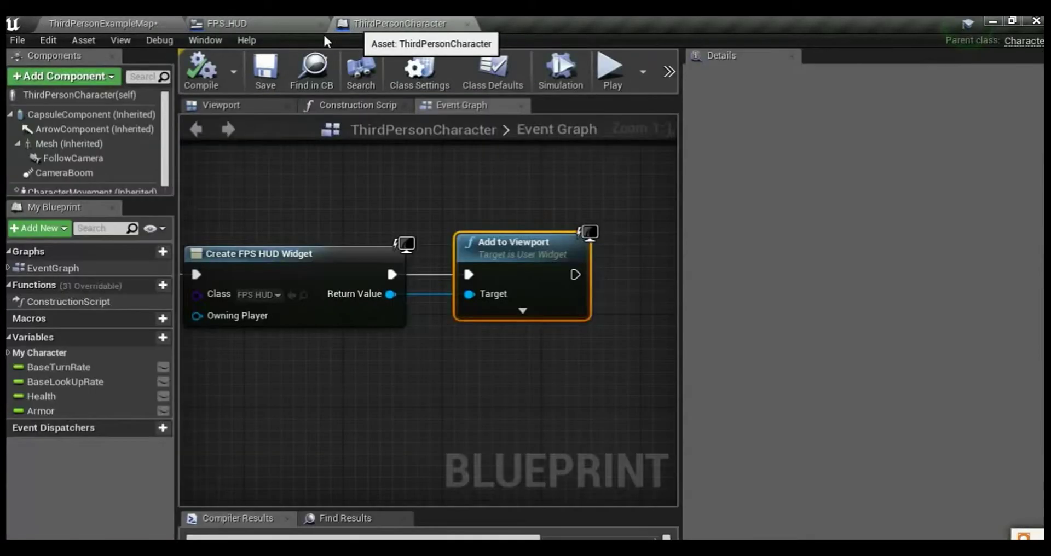
{"action": "left_click", "coordinate": [57, 410]}
{"action": "left_click", "coordinate": [59, 396]}
{"action": "left_click", "coordinate": [859, 357]}
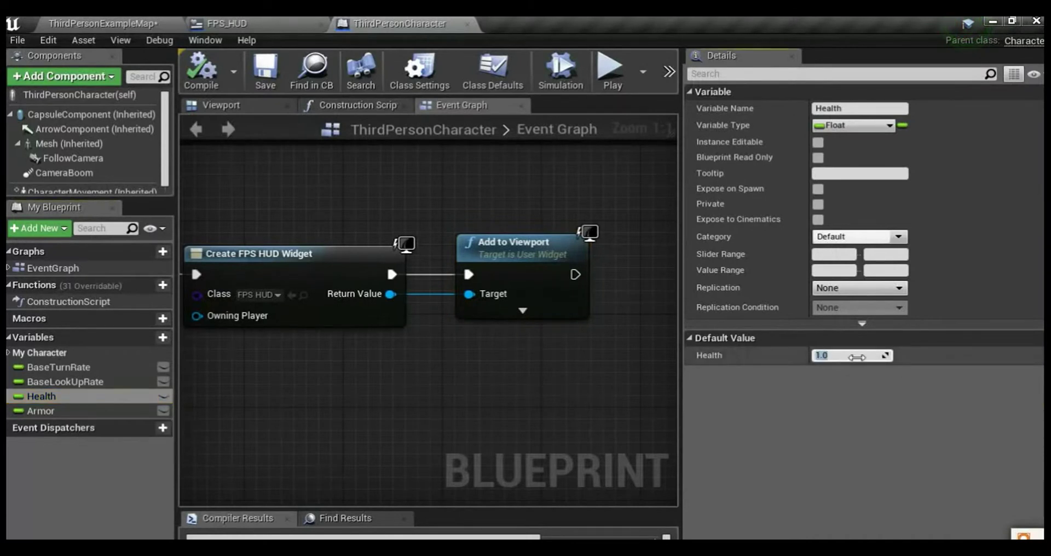
{"action": "type", "text": "0.1"}
{"action": "left_click", "coordinate": [41, 411]}
{"action": "left_click", "coordinate": [835, 355]}
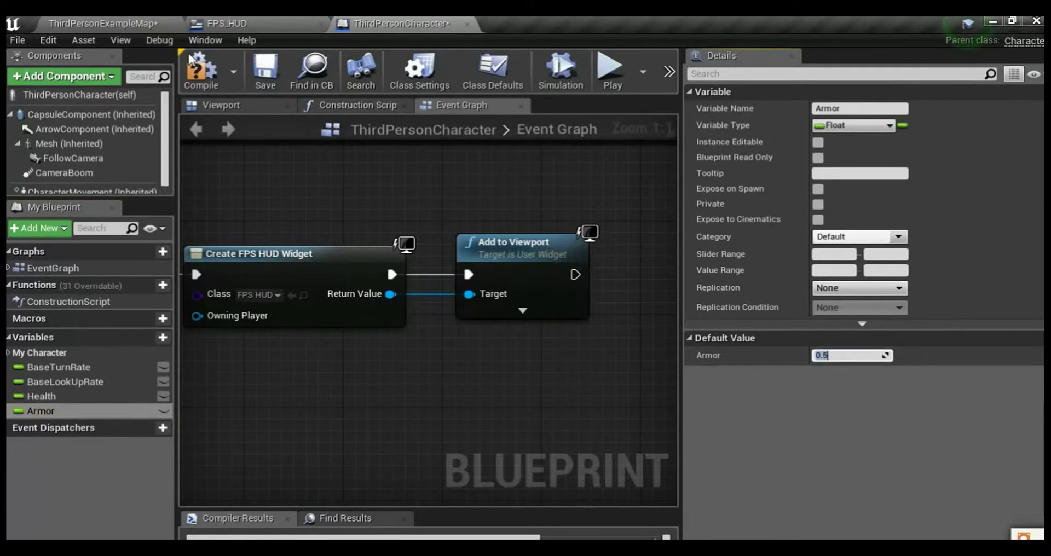
Step: Compile and save the blueprint with the reduced defaults, and play-test ThirdPersonExampleMap to check how the Armor and Health bars respond
{"action": "left_click", "coordinate": [198, 68]}
{"action": "left_click", "coordinate": [269, 74]}
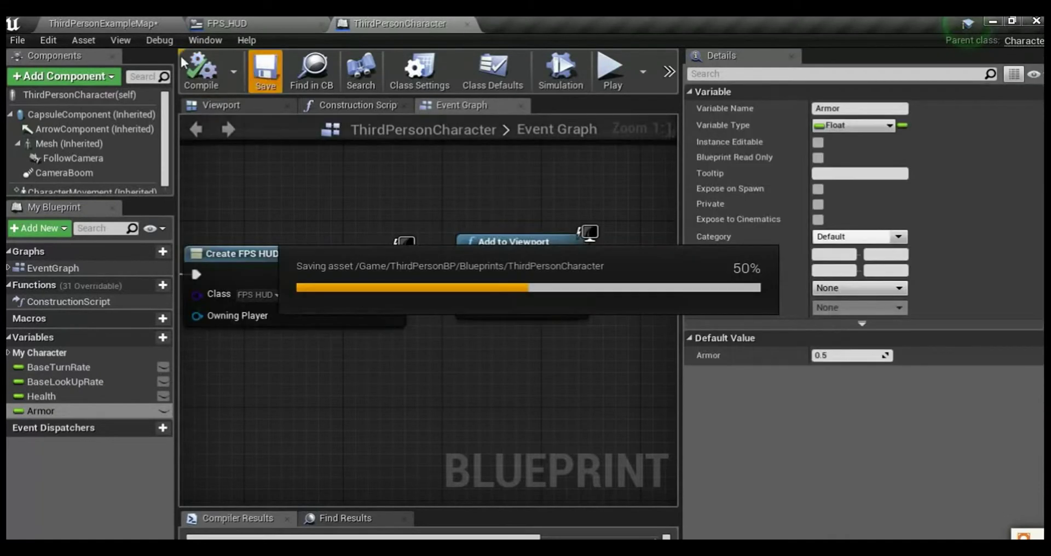
{"action": "left_click", "coordinate": [104, 23]}
{"action": "left_click", "coordinate": [717, 81]}
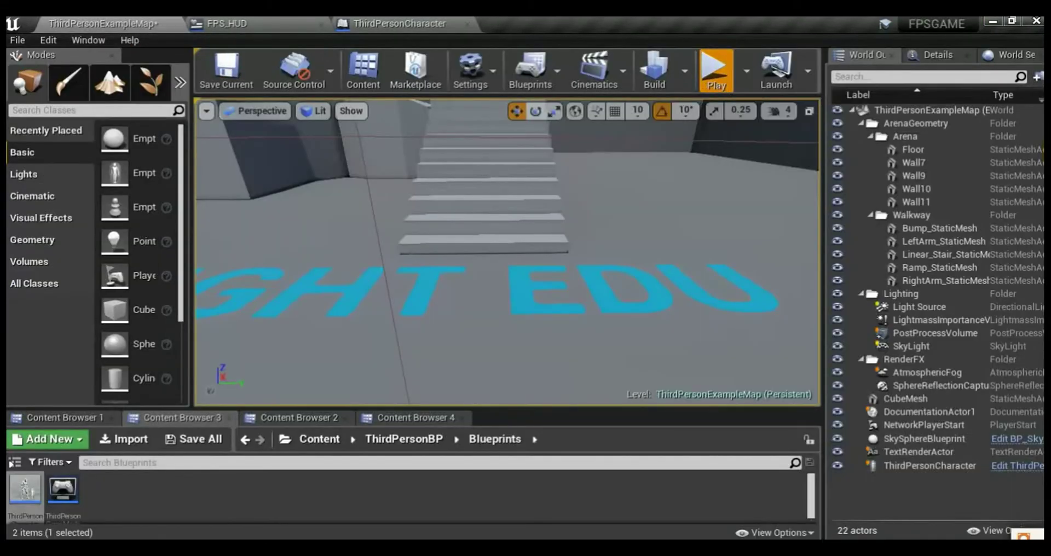
{"action": "key", "text": "w"}
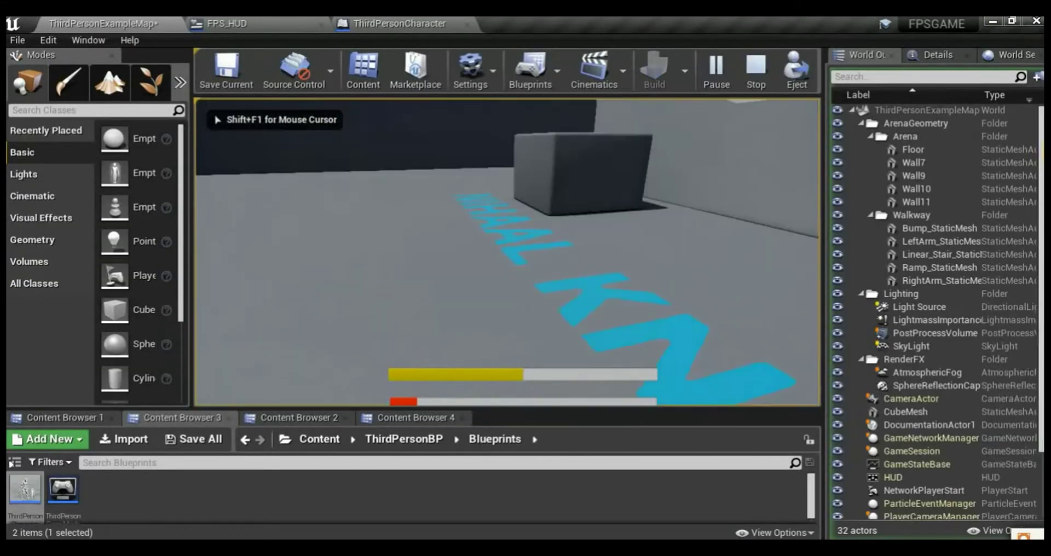
{"action": "key", "text": "Escape"}
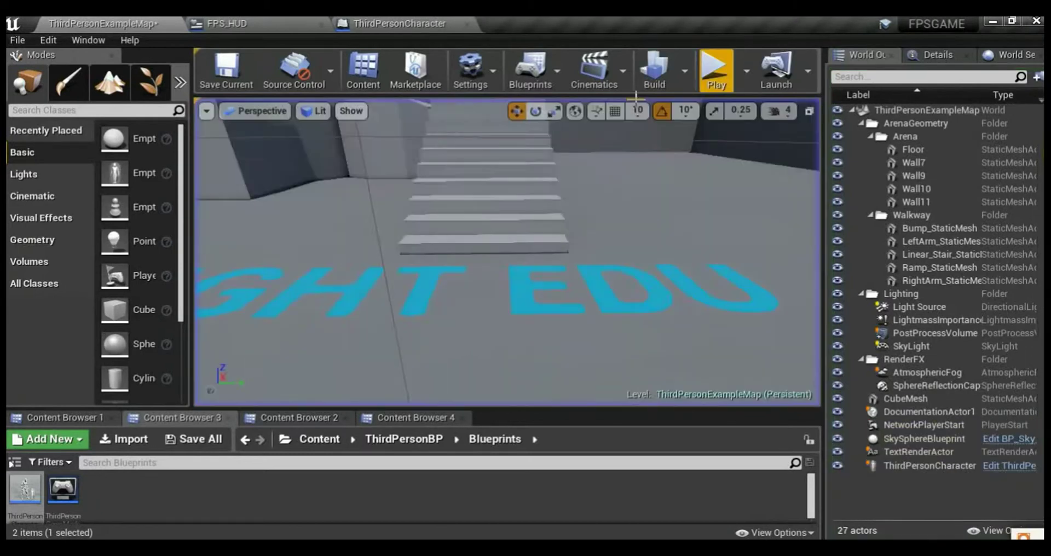
Step: Restore the Health variable's default value to full and set the Armor variable's default value to 1.0 in ThirdPersonCharacter
{"action": "left_click", "coordinate": [369, 23]}
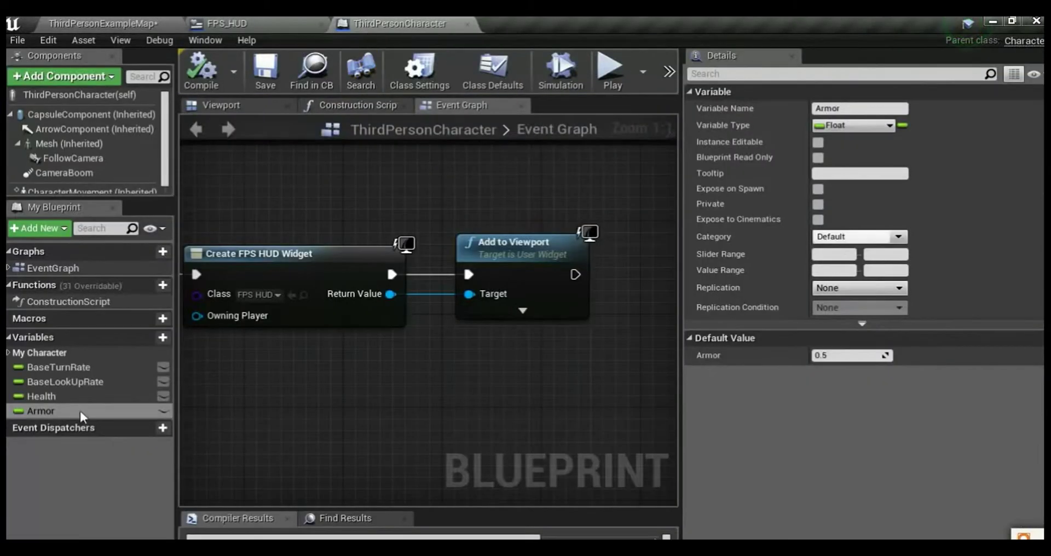
{"action": "left_click", "coordinate": [55, 396]}
{"action": "left_click", "coordinate": [875, 375]}
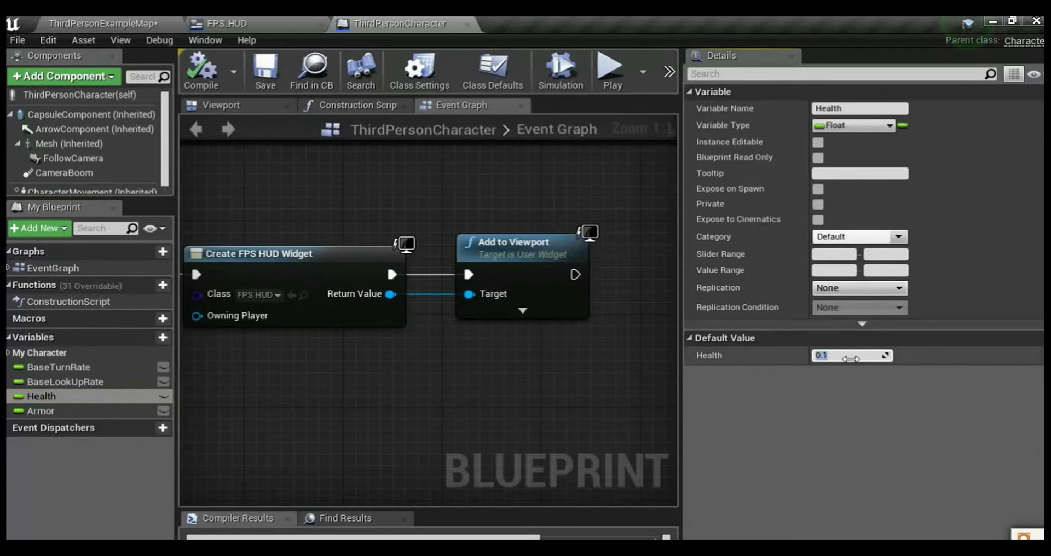
{"action": "left_click", "coordinate": [44, 411]}
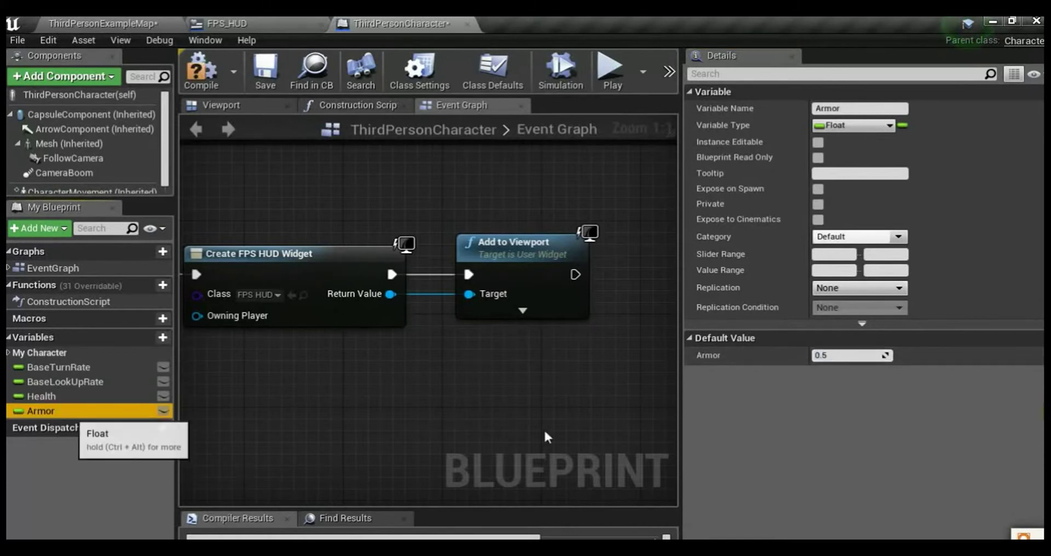
{"action": "left_click_drag", "start_coordinate": [853, 356], "coordinate": [882, 356]}
{"action": "left_click", "coordinate": [853, 356]}
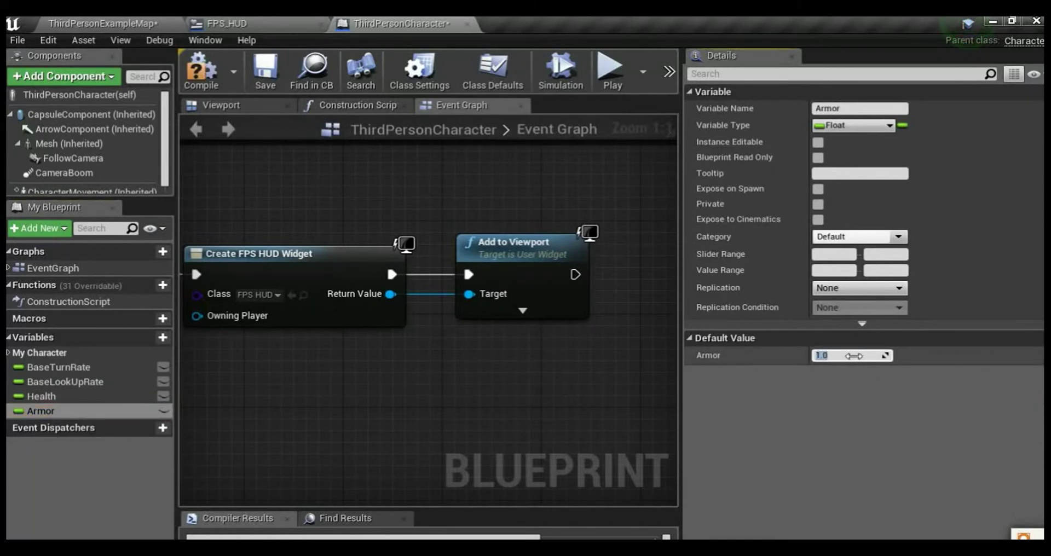
{"action": "key", "text": "Return"}
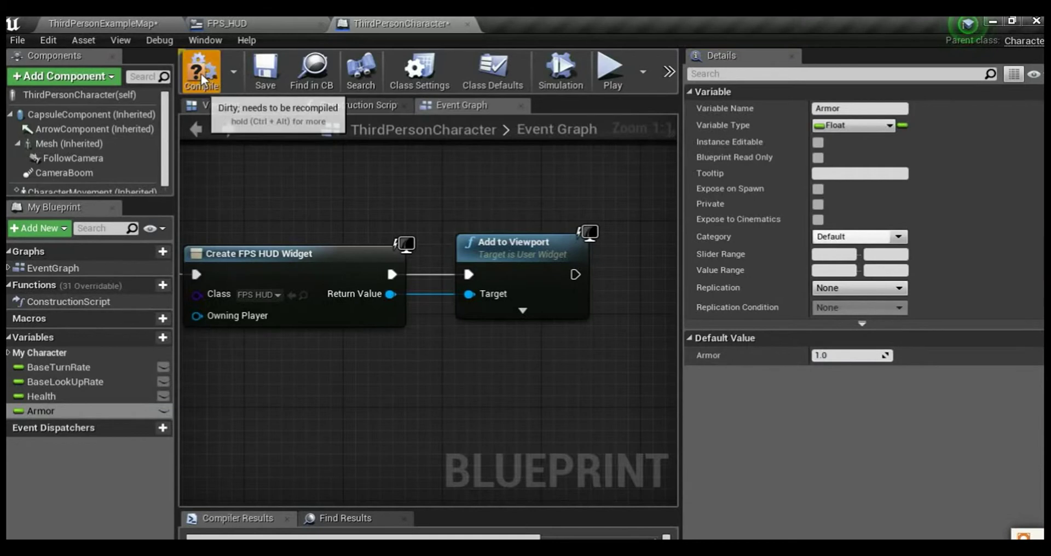
Step: Compile and save ThirdPersonCharacter with the restored defaults, and play-test the level again to check both bars
{"action": "left_click", "coordinate": [278, 70]}
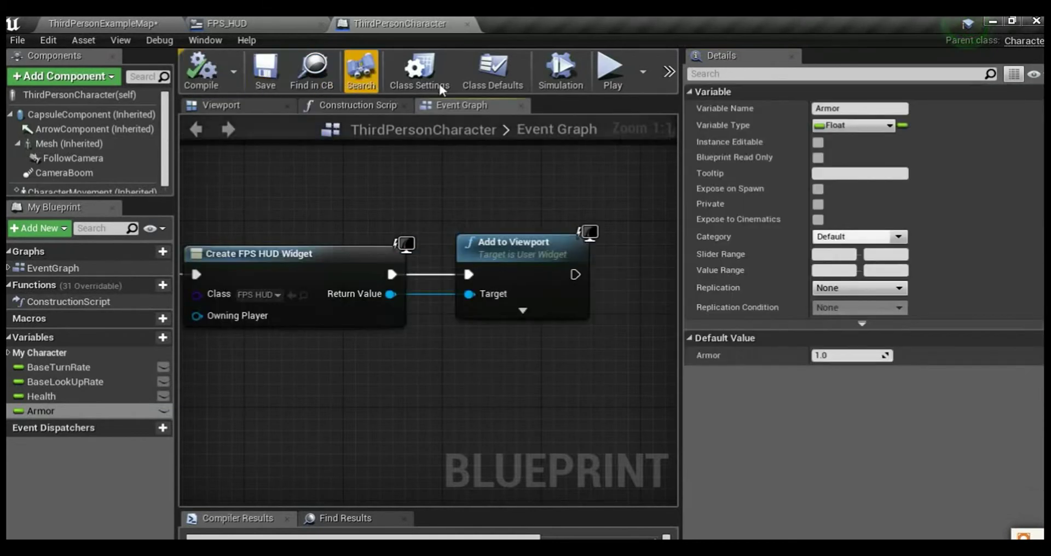
{"action": "left_click", "coordinate": [610, 70]}
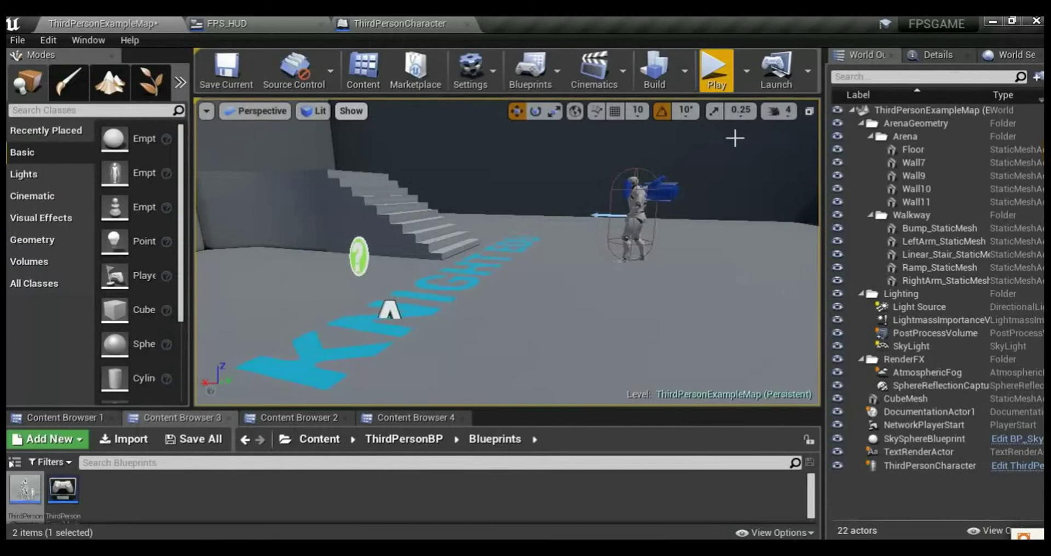
{"action": "left_click", "coordinate": [712, 74]}
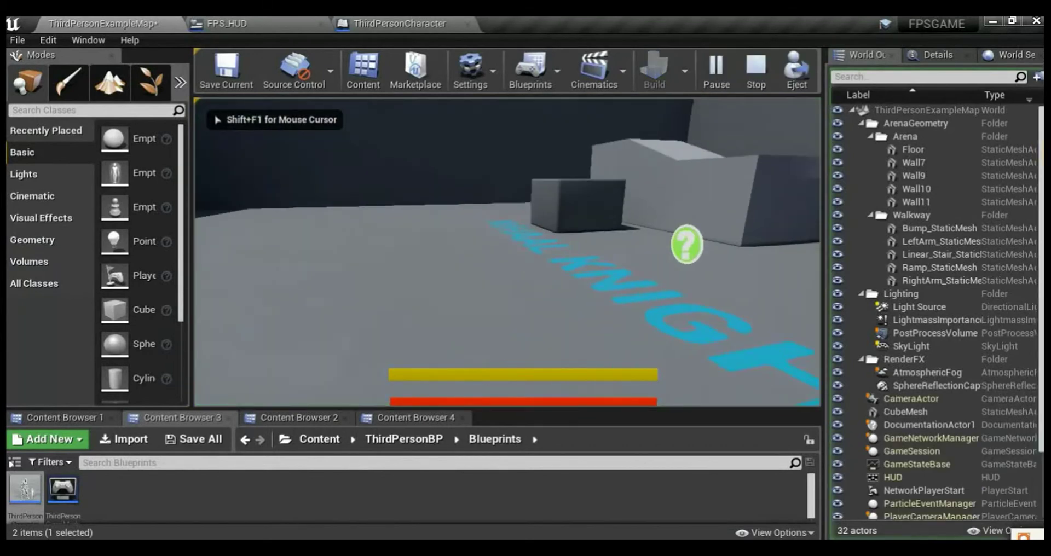
{"action": "key", "text": "Escape"}
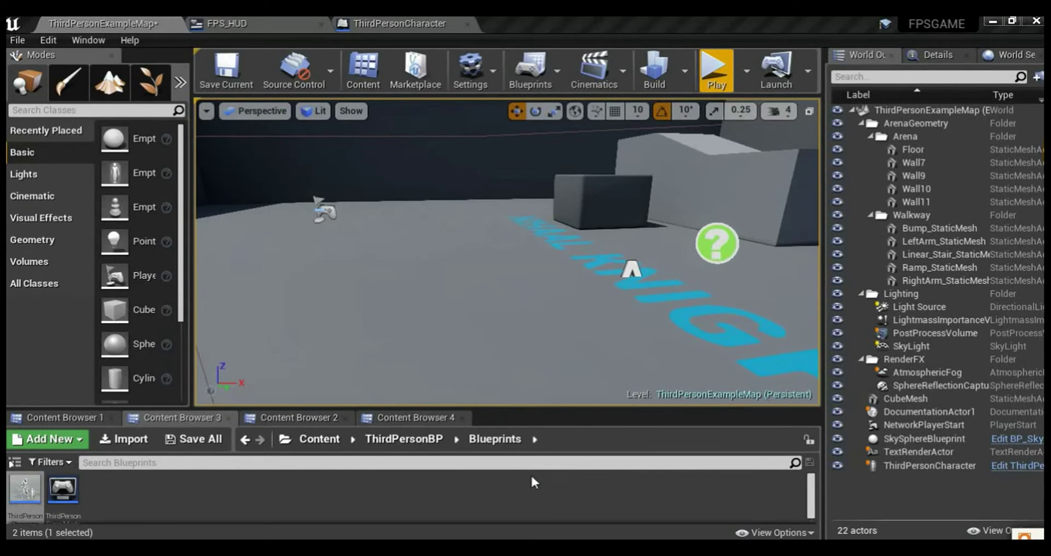
Step: Switch to the Epic Games Launcher and add the Animation Starter Pack from the Marketplace to the FPSGAME project
{"action": "left_click", "coordinate": [504, 475]}
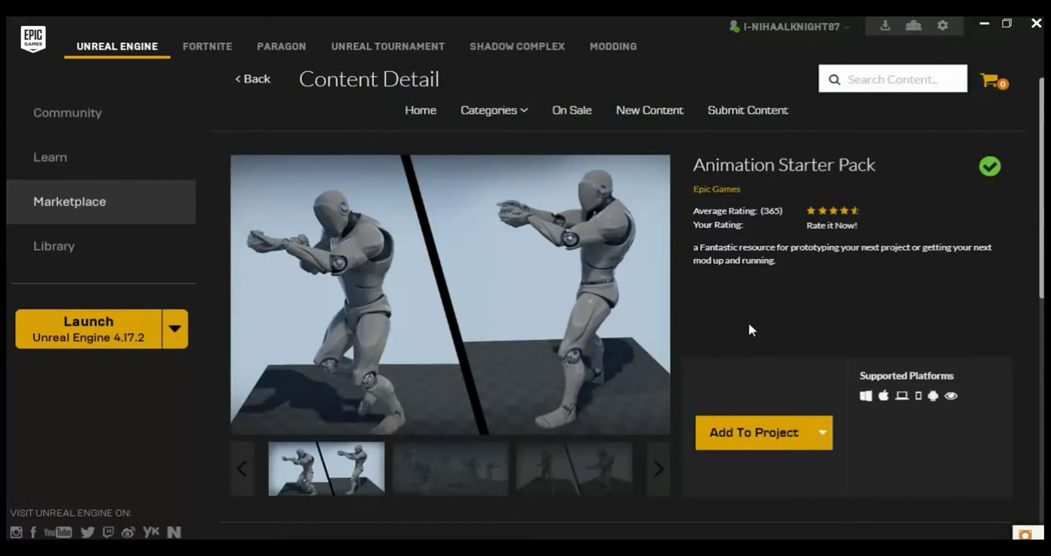
{"action": "left_click", "coordinate": [742, 438]}
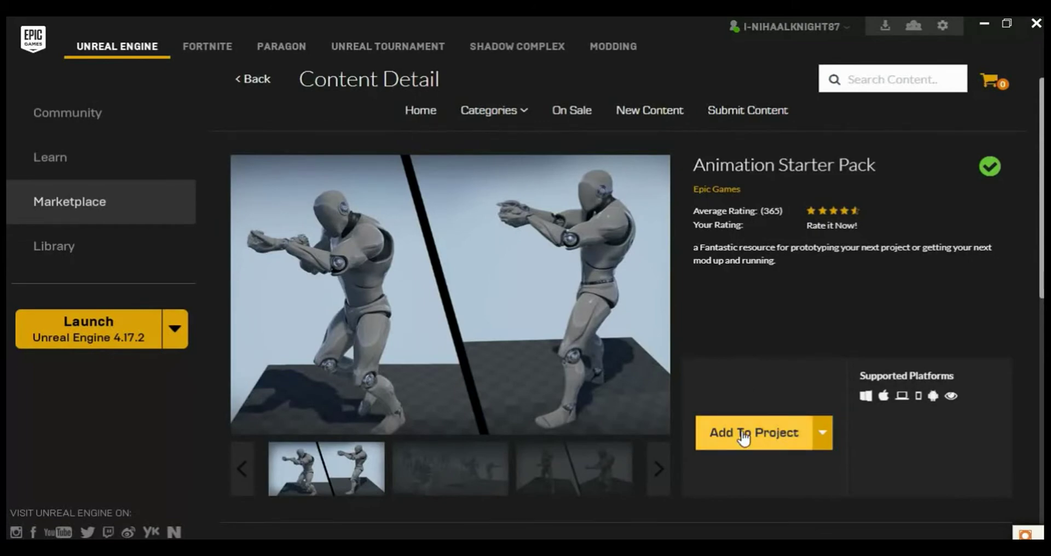
{"action": "scroll", "coordinate": [469, 250], "scroll_direction": "down", "scroll_amount": 4}
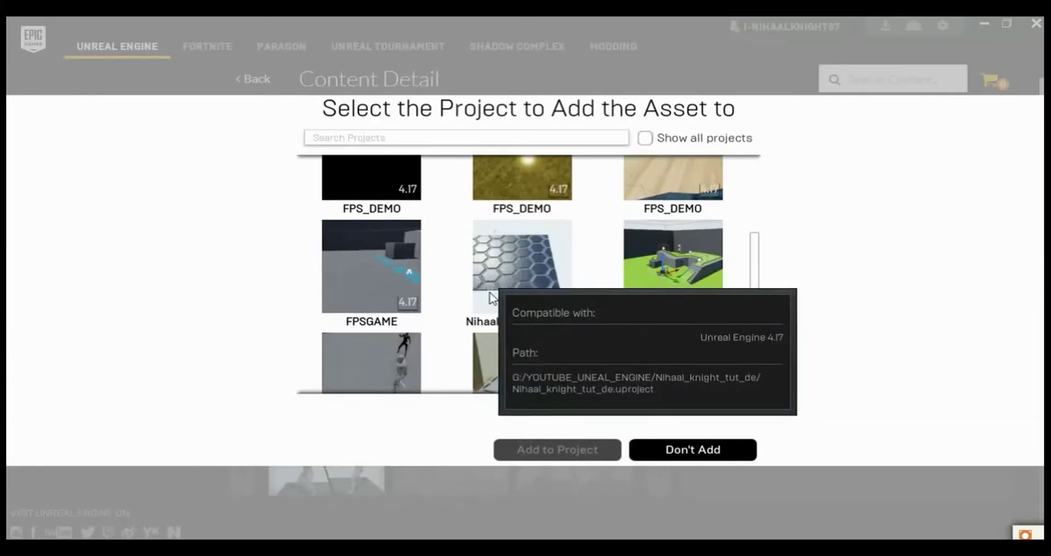
{"action": "scroll", "coordinate": [619, 384], "scroll_direction": "up", "scroll_amount": 2}
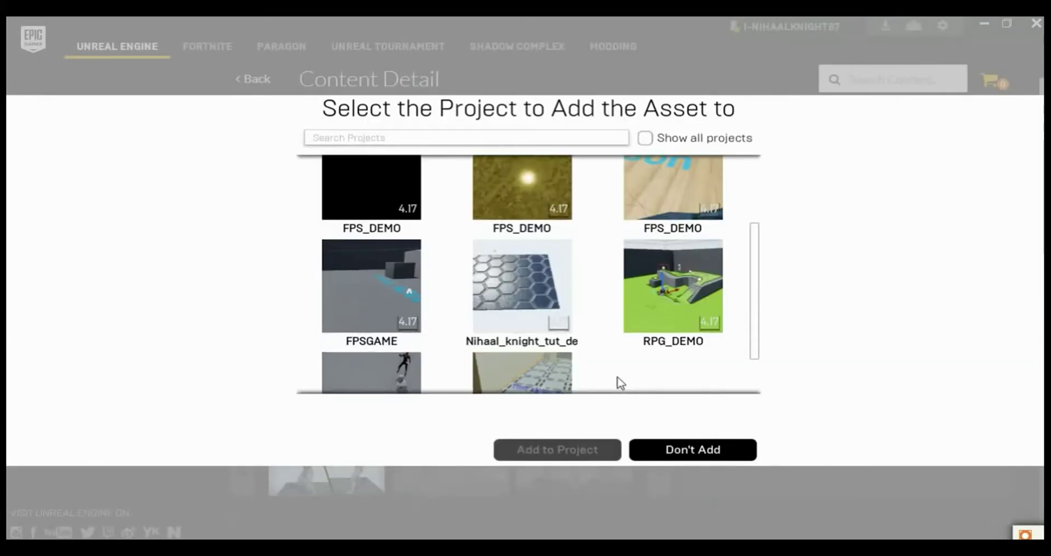
{"action": "scroll", "coordinate": [514, 332], "scroll_direction": "up", "scroll_amount": 2}
{"action": "scroll", "coordinate": [492, 337], "scroll_direction": "down", "scroll_amount": 1}
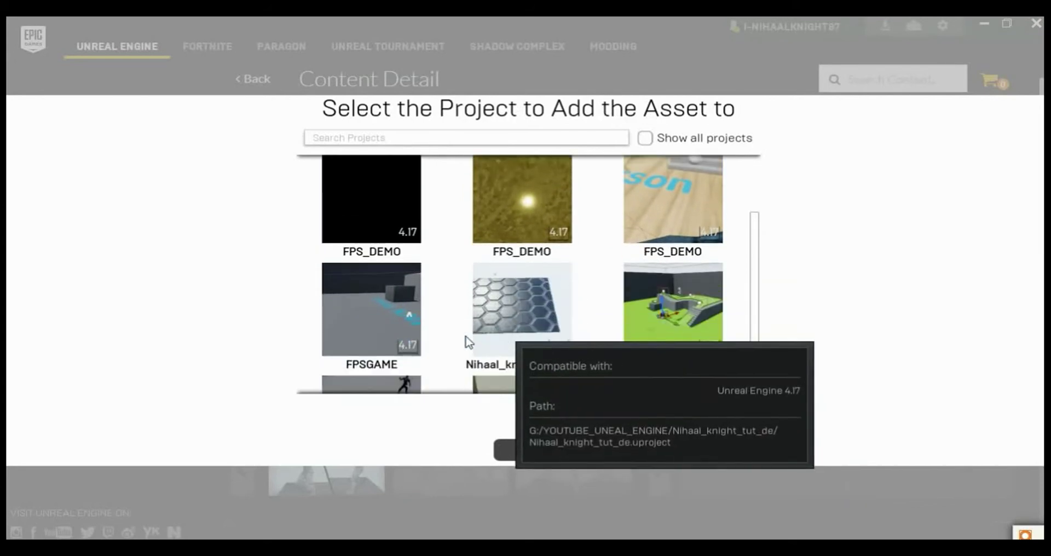
{"action": "left_click", "coordinate": [372, 318]}
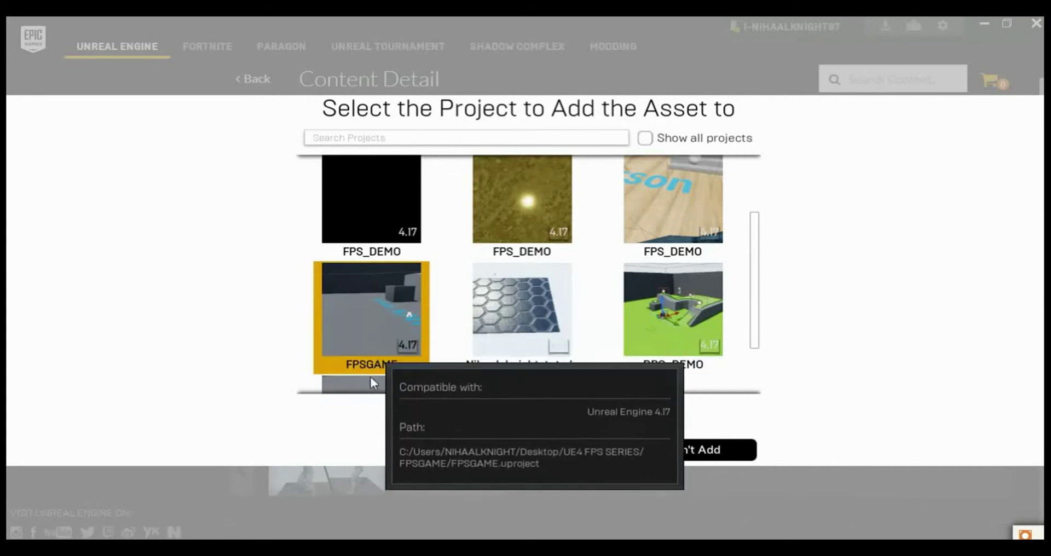
{"action": "left_click", "coordinate": [539, 449]}
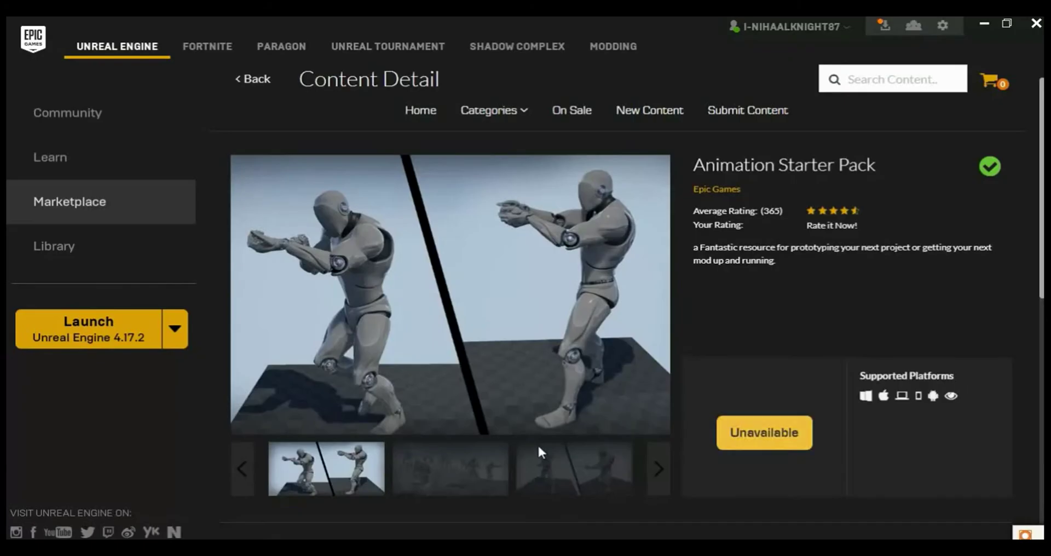